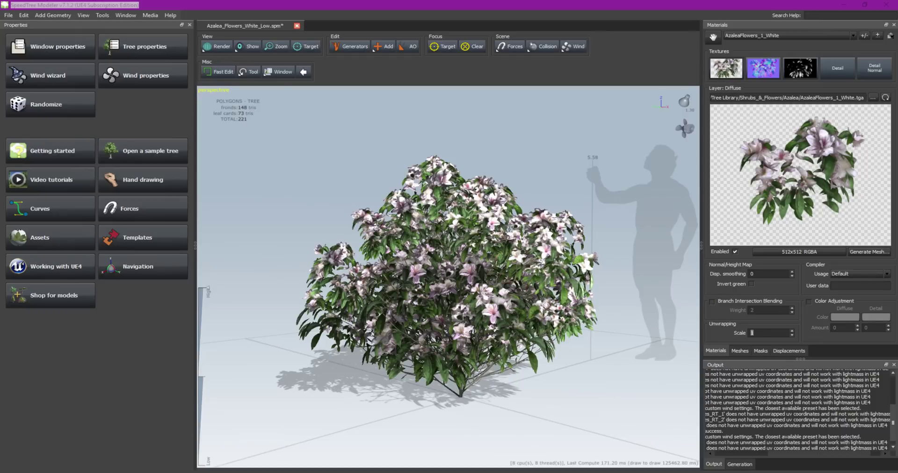
# Save the azalea model as Azalea_Flowers_White_Low.spm in a new PROJECT > Tree's > Azalea folder
pyautogui.click(9, 15)
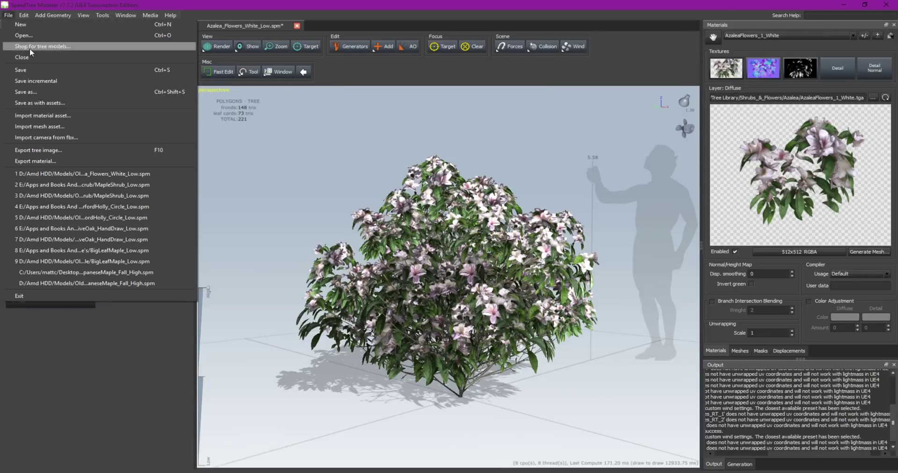
pyautogui.click(51, 104)
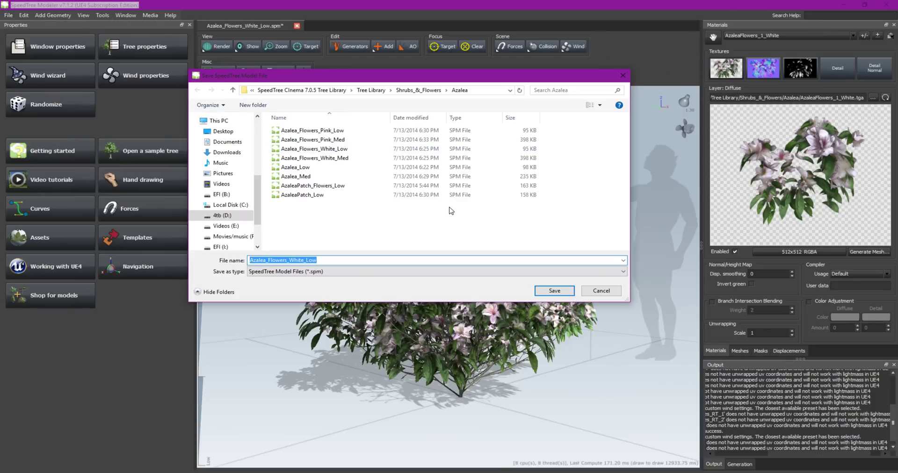
pyautogui.scroll(5, 255, 182)
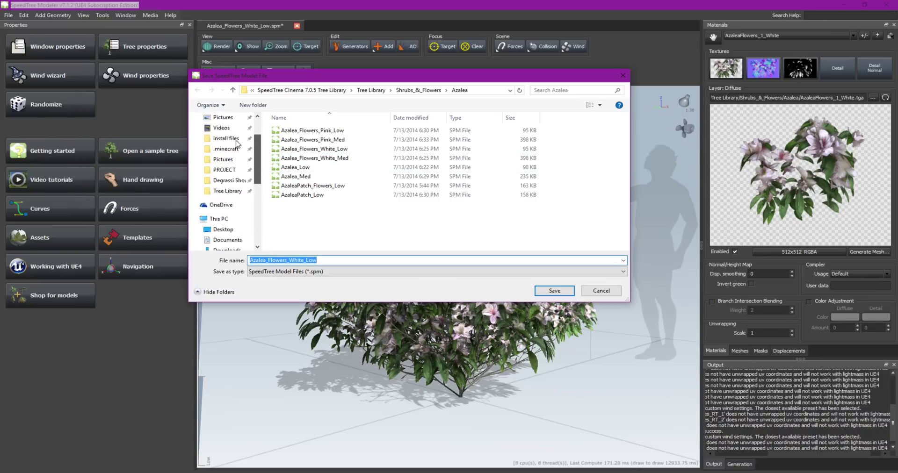
pyautogui.click(225, 226)
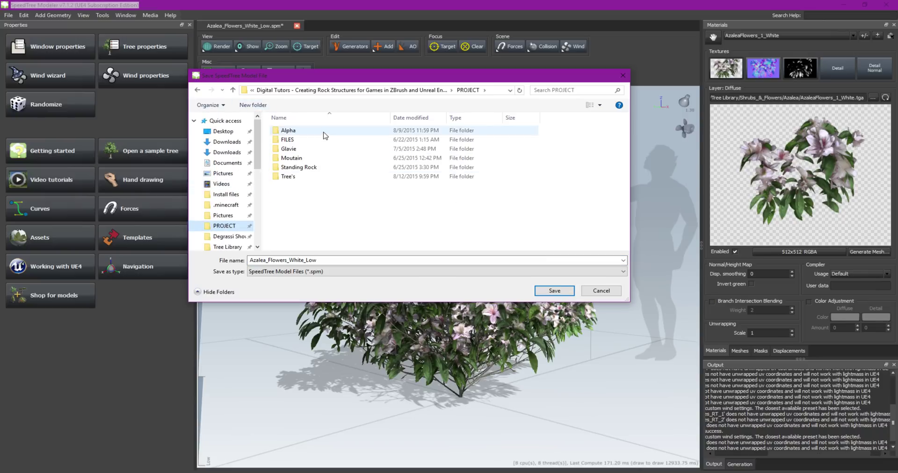
pyautogui.doubleClick(289, 177)
pyautogui.click(253, 104)
pyautogui.write('Azalea')
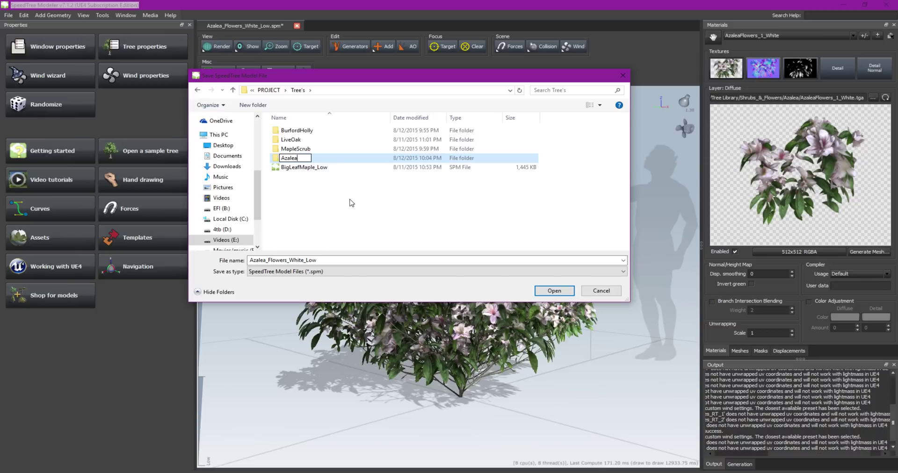
pyautogui.press('Return')
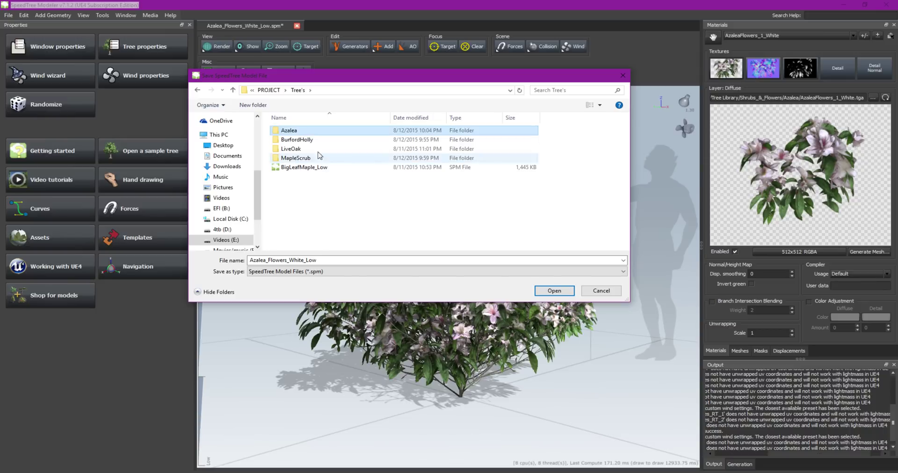
pyautogui.doubleClick(304, 131)
pyautogui.click(551, 291)
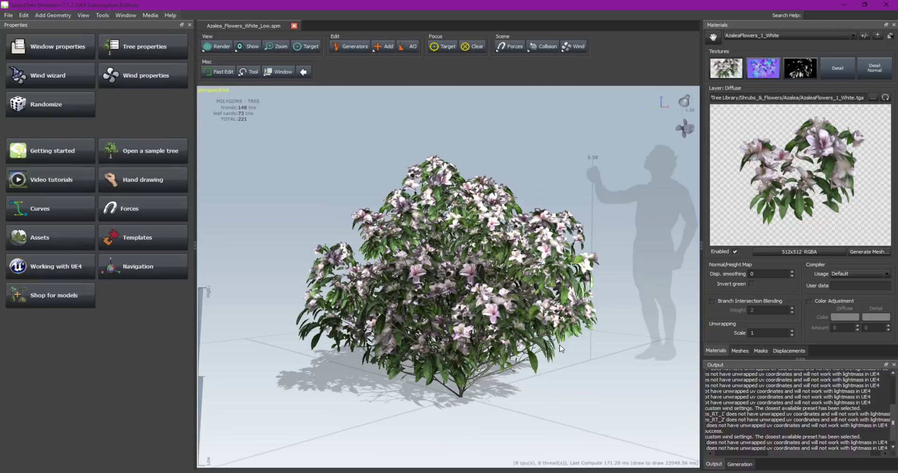
# Orbit the azalea bush to view it from the side and from below
pyautogui.rightClick(538, 234)
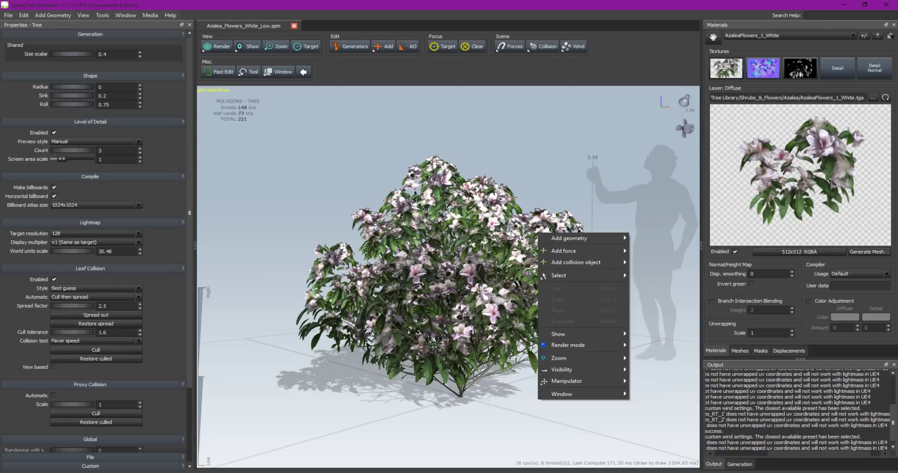
pyautogui.moveTo(539, 234)
pyautogui.mouseDown()
pyautogui.moveTo(276, 212)
pyautogui.moveTo(214, 227)
pyautogui.mouseUp()
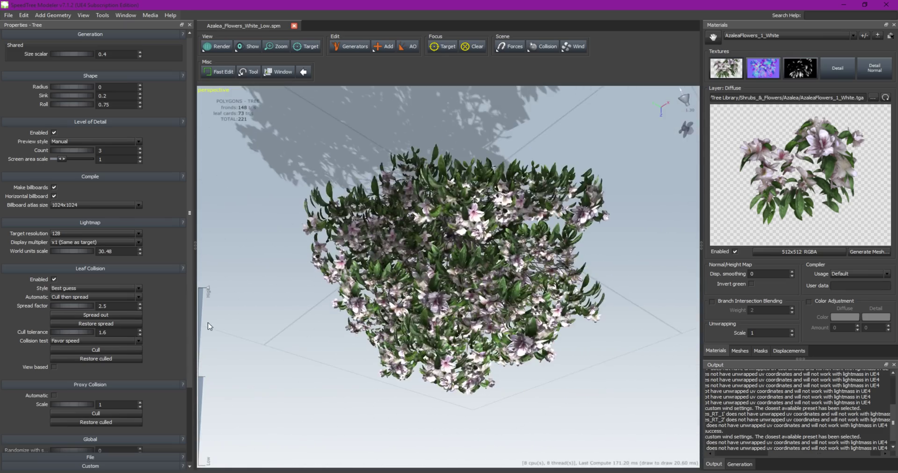
pyautogui.moveTo(214, 226); pyautogui.dragTo(656, 3)
# Return to Unreal and start an import, browsing to the PROJECT > Tree's folder
pyautogui.click(843, 4)
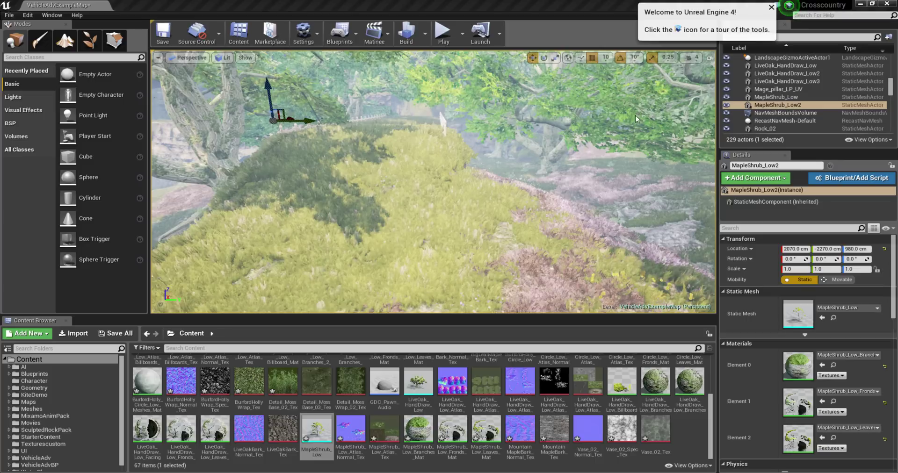
pyautogui.moveTo(464, 141)
pyautogui.mouseDown()
pyautogui.moveTo(538, 117)
pyautogui.moveTo(514, 140)
pyautogui.moveTo(468, 140)
pyautogui.moveTo(468, 117)
pyautogui.mouseUp()
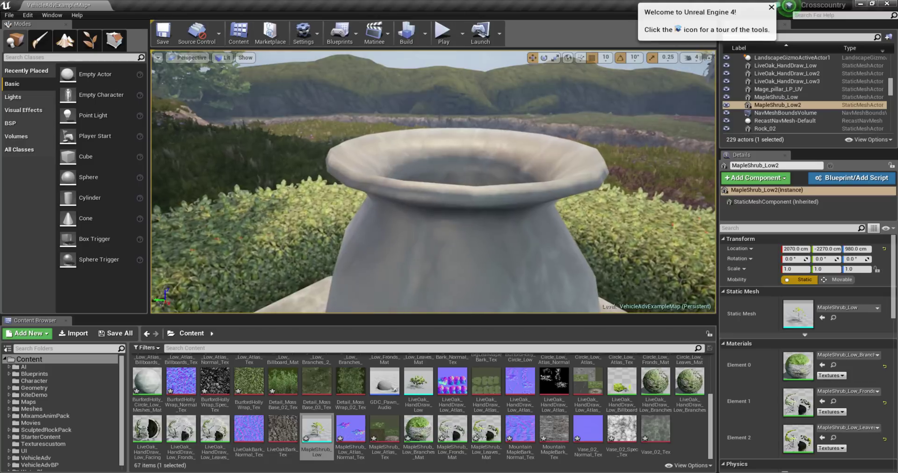
pyautogui.click(80, 333)
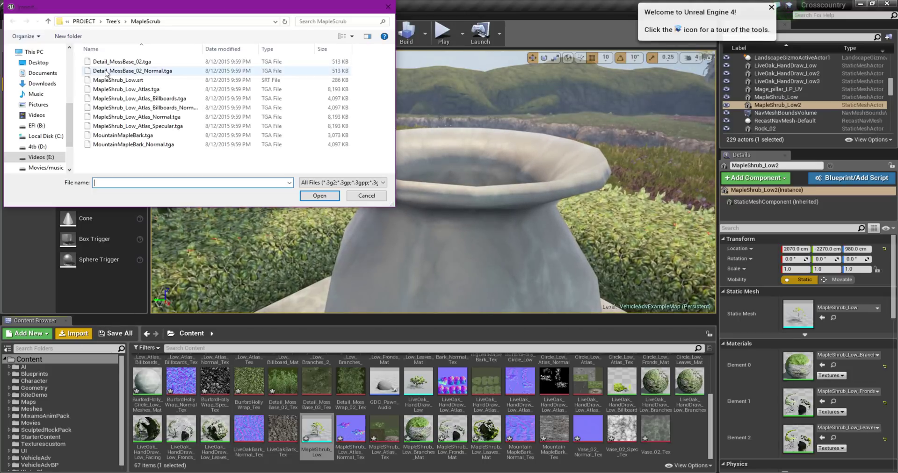
pyautogui.scroll(5, 60, 126)
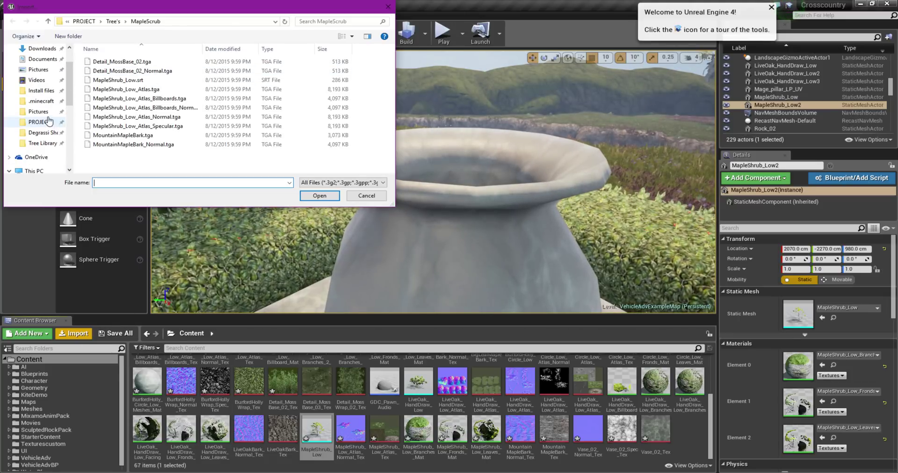
pyautogui.click(42, 123)
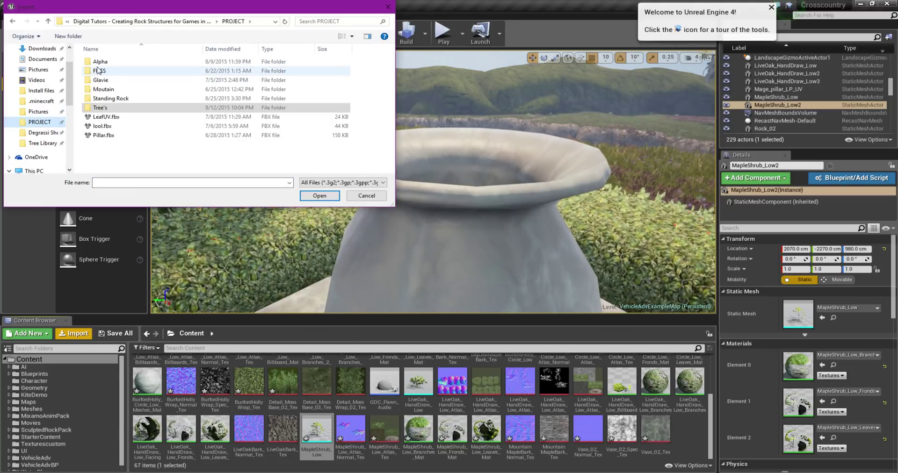
pyautogui.doubleClick(115, 107)
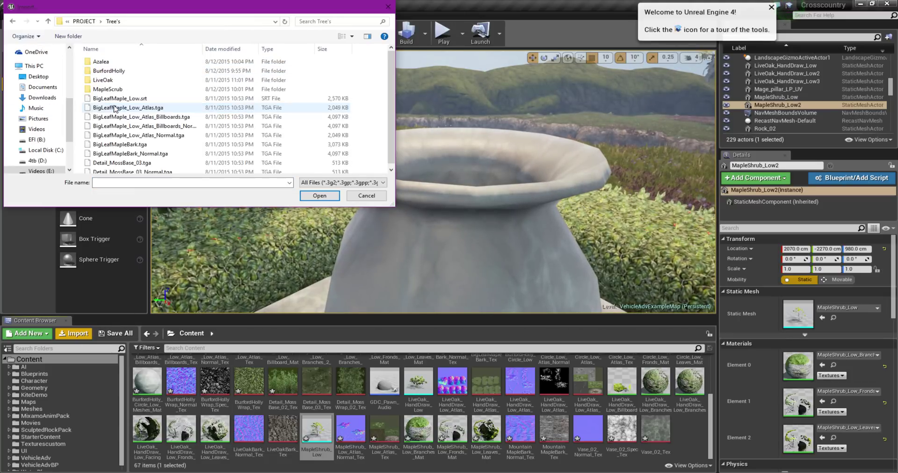
# Navigate into Tree's > Azalea and pick Azalea_Flowers_White_Low.srt to import
pyautogui.click(13, 24)
pyautogui.moveTo(105, 108)
pyautogui.mouseDown()
pyautogui.moveTo(86, 116)
pyautogui.moveTo(106, 109)
pyautogui.mouseUp()
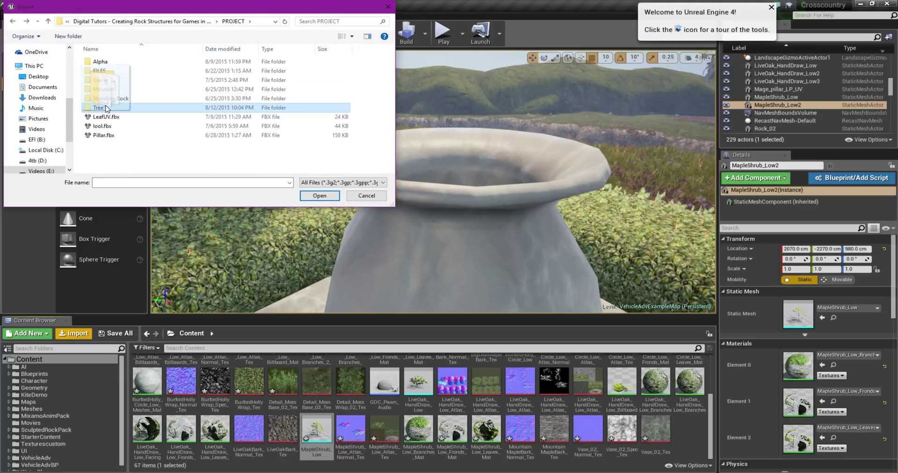
pyautogui.click(60, 109)
pyautogui.click(12, 21)
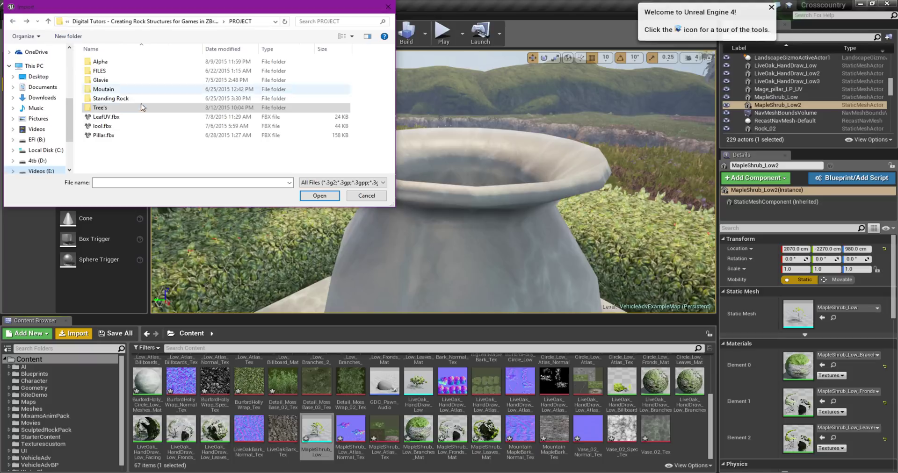
pyautogui.moveTo(98, 108); pyautogui.dragTo(50, 86)
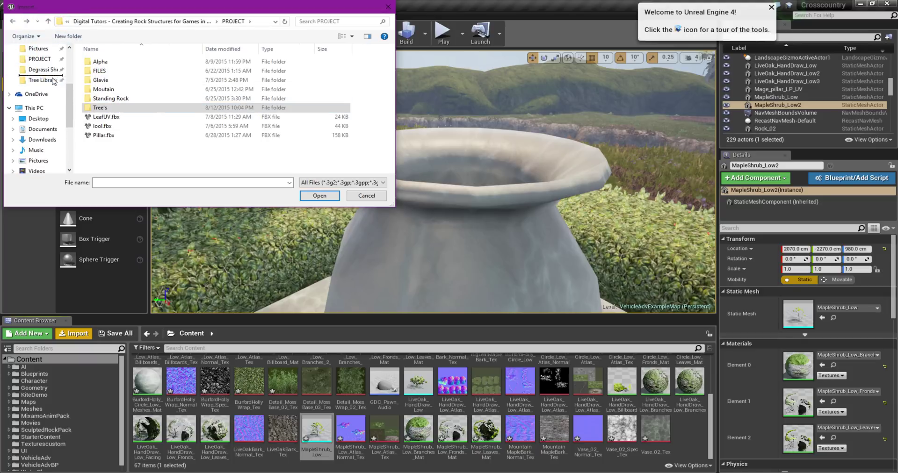
pyautogui.click(31, 81)
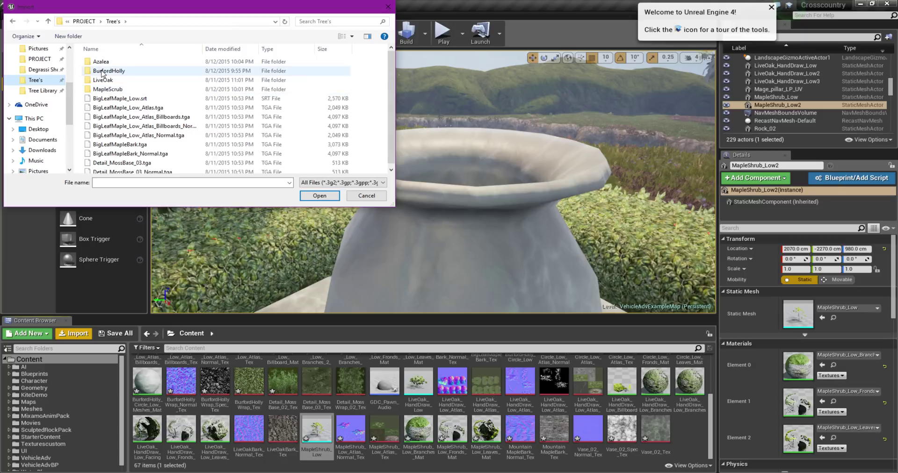
pyautogui.doubleClick(101, 61)
pyautogui.doubleClick(117, 61)
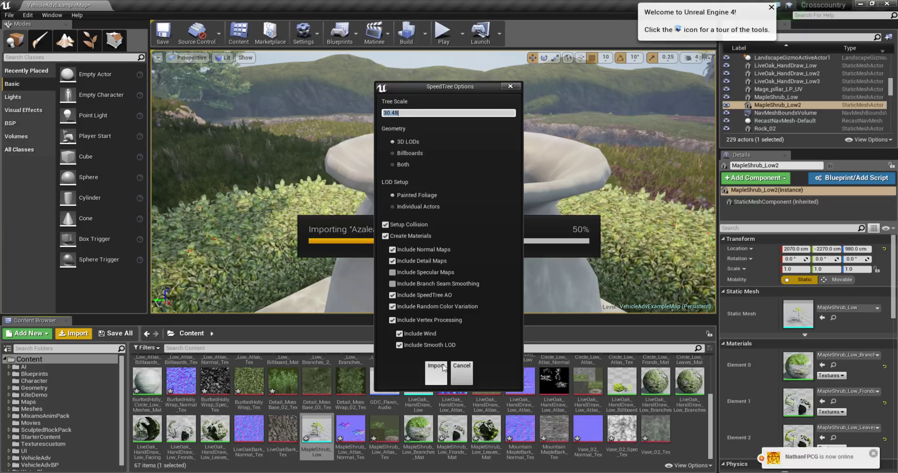
# Accept the SpeedTree import options, bringing the azalea mesh, materials and textures into Content
pyautogui.click(436, 373)
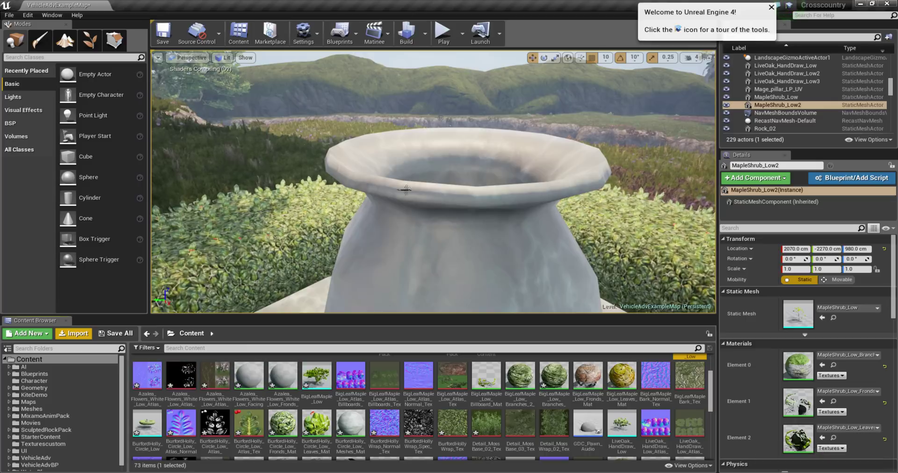
pyautogui.moveTo(405, 189); pyautogui.dragTo(407, 243, button='right')
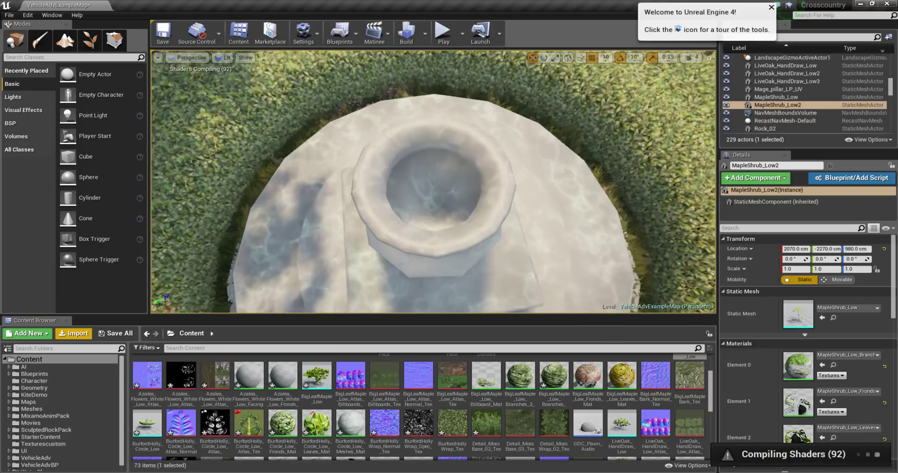
pyautogui.moveTo(407, 243); pyautogui.dragTo(457, 199, button='right')
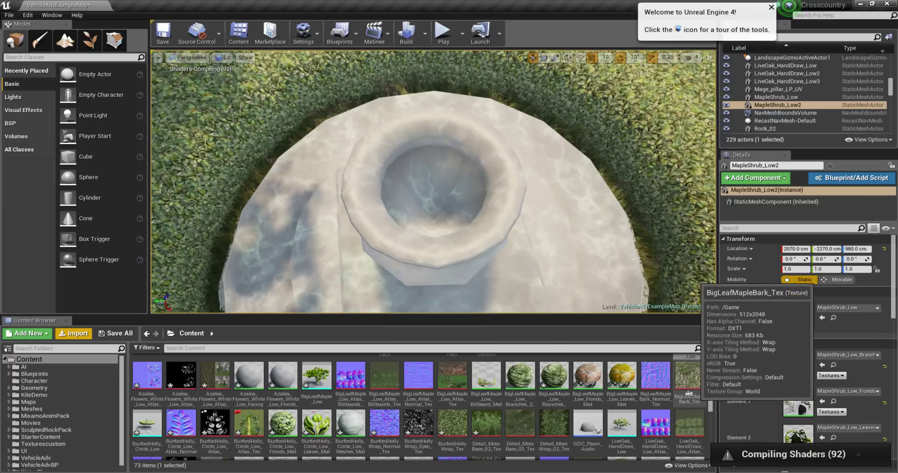
pyautogui.scroll(-2, 525, 397)
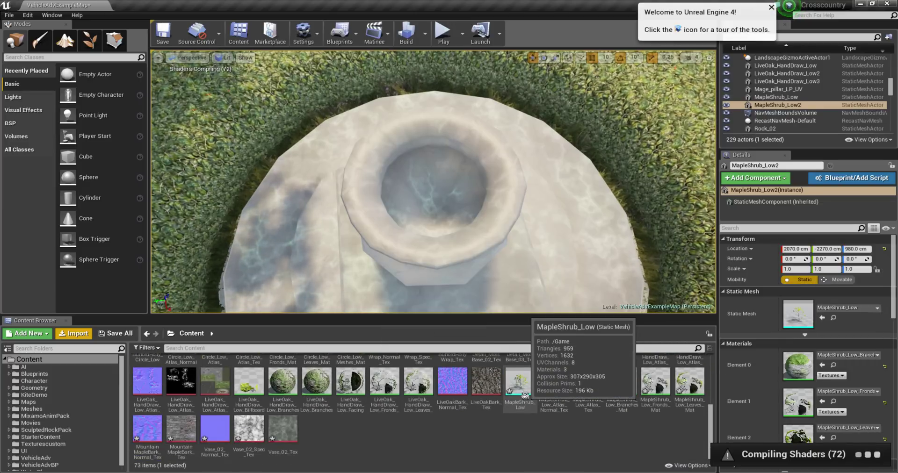
pyautogui.scroll(3, 525, 396)
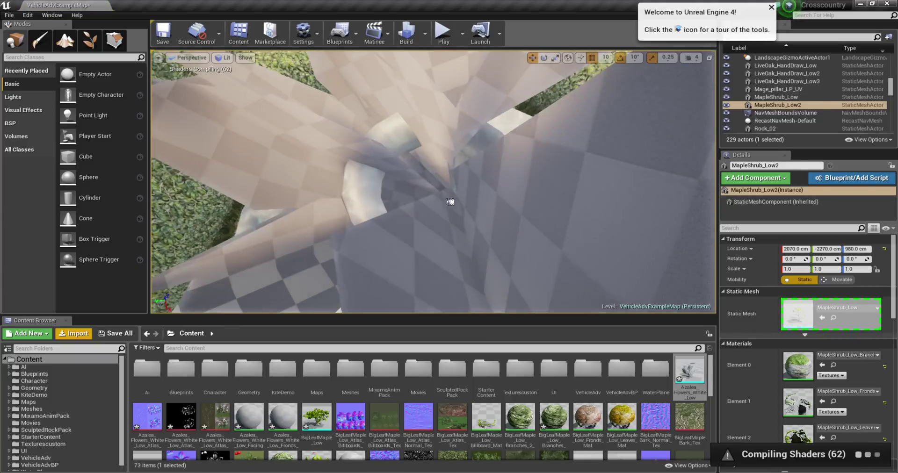
# Drop Azalea_Flowers_White_Low onto the stone urn and raise it to Z 680 cm
pyautogui.moveTo(690, 368)
pyautogui.mouseDown()
pyautogui.moveTo(454, 182)
pyautogui.moveTo(502, 202)
pyautogui.mouseUp()
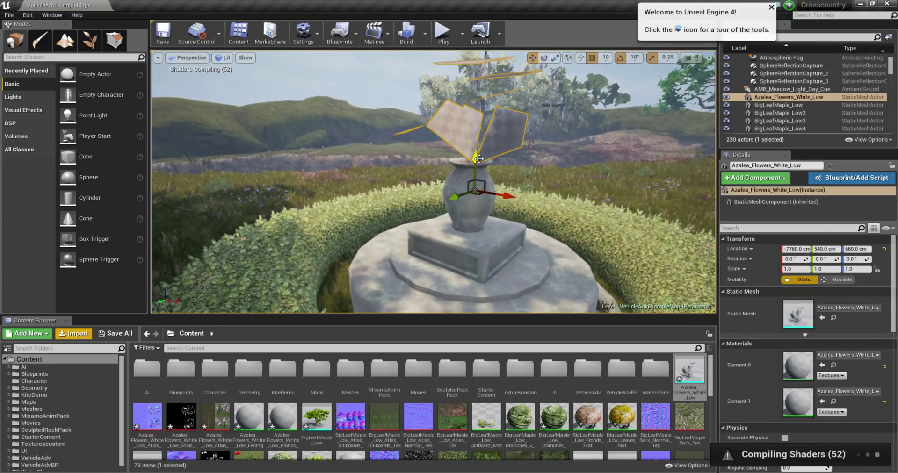
pyautogui.moveTo(475, 161)
pyautogui.mouseDown()
pyautogui.moveTo(475, 141)
pyautogui.moveTo(505, 140)
pyautogui.mouseUp()
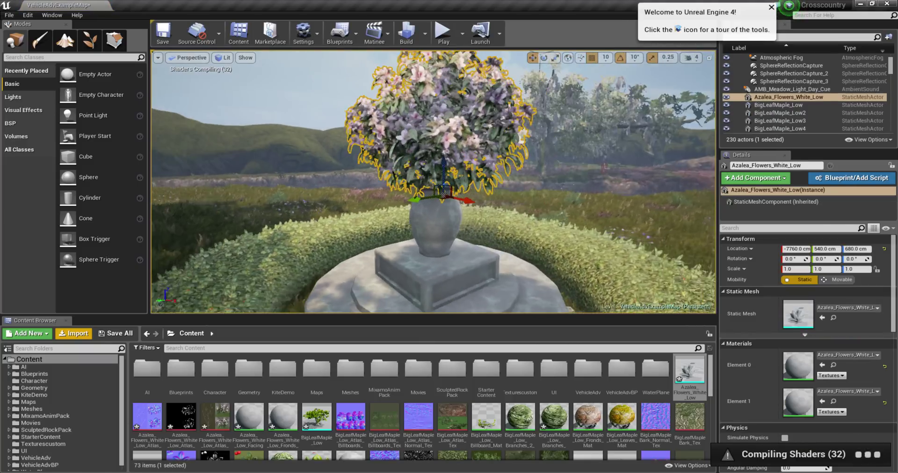
pyautogui.moveTo(505, 140)
pyautogui.keyDown('alt'); pyautogui.mouseDown(button='right')
pyautogui.moveTo(505, 187)
pyautogui.moveTo(505, 140)
pyautogui.mouseUp(button='right'); pyautogui.keyUp('alt')
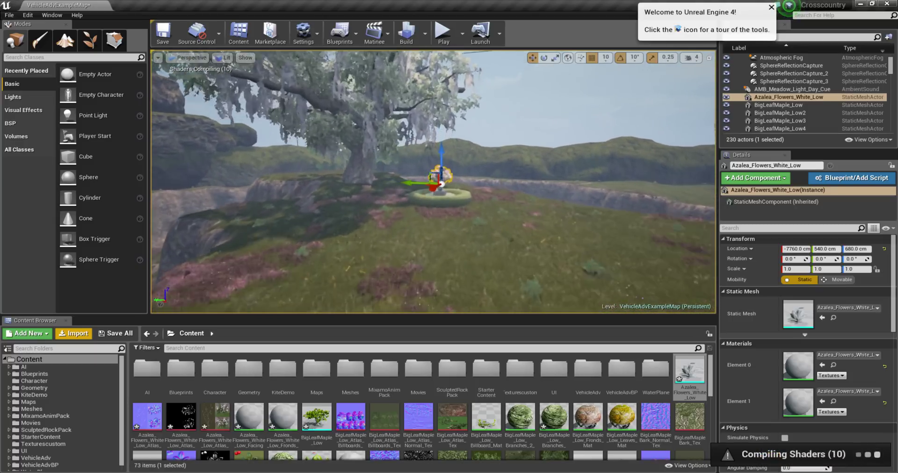
pyautogui.keyDown('alt'); pyautogui.moveTo(506, 140); pyautogui.dragTo(468, 140); pyautogui.keyUp('alt')
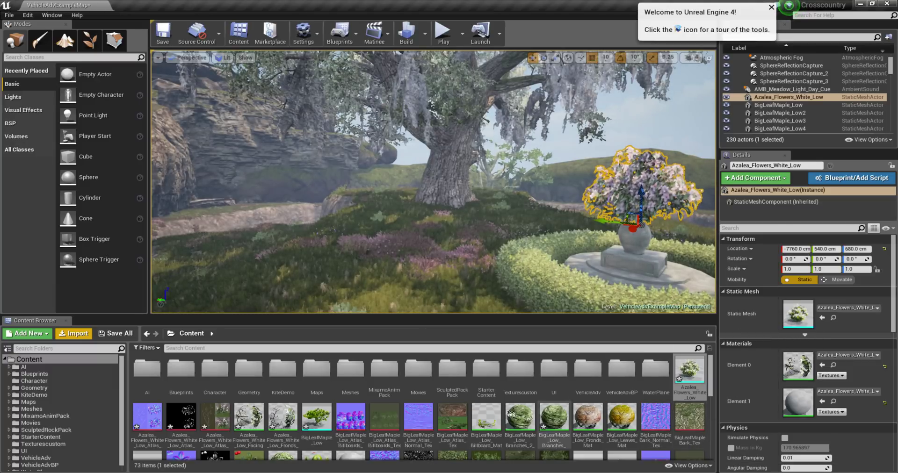
# Reimport the BigLeafMaple_Low mesh through its SpeedTree import options
pyautogui.rightClick(330, 423)
pyautogui.moveTo(390, 206)
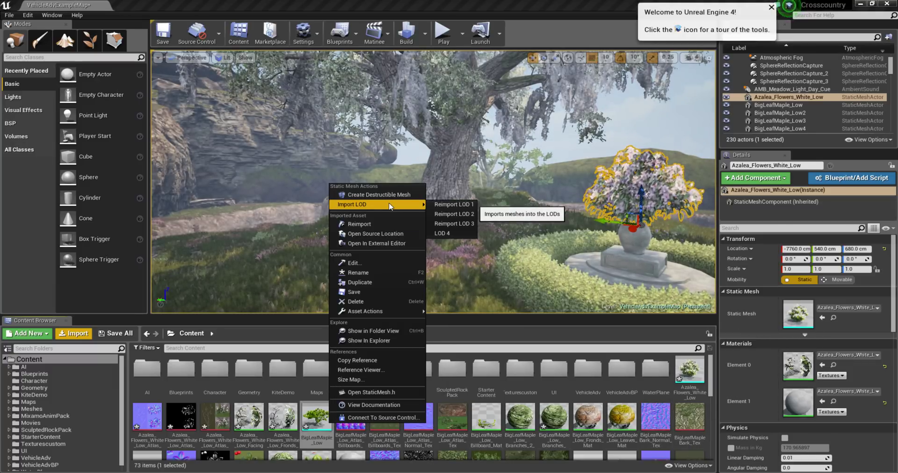
pyautogui.click(421, 226)
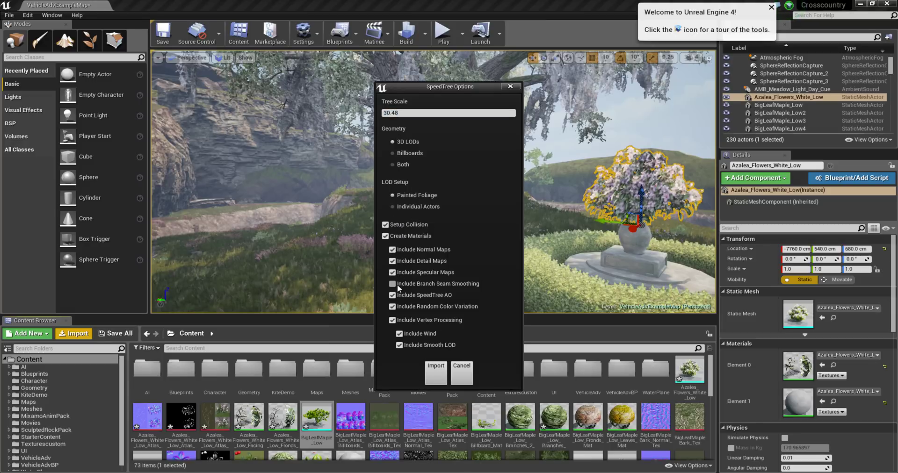
pyautogui.click(436, 373)
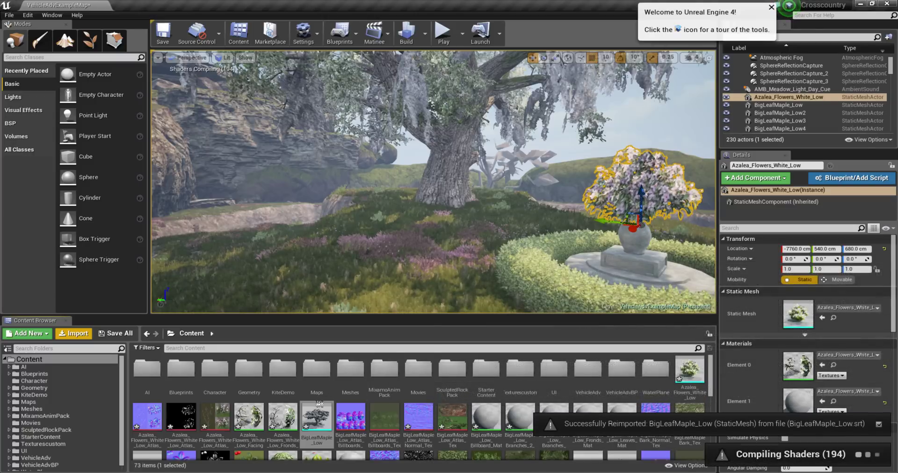
pyautogui.scroll(-2, 365, 431)
pyautogui.scroll(2, 364, 430)
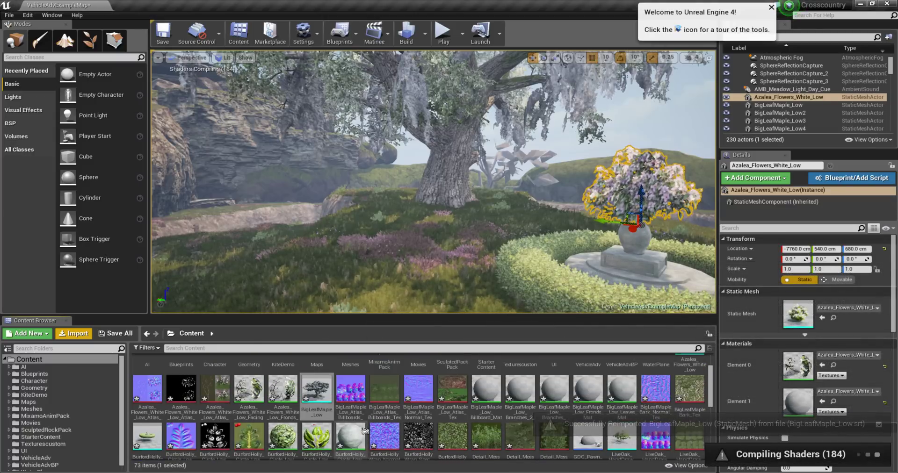
pyautogui.scroll(-2, 622, 421)
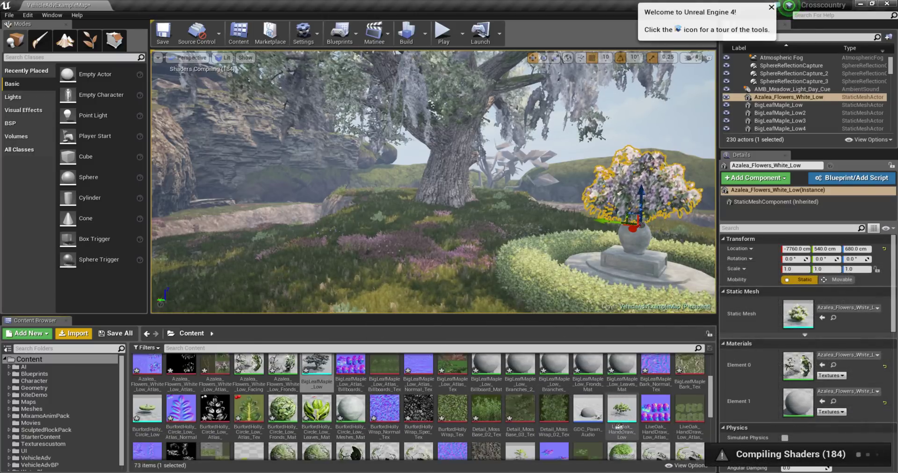
# Reimport LiveOak_HandDraw_Low with specular maps and branch seam smoothing included
pyautogui.rightClick(620, 397)
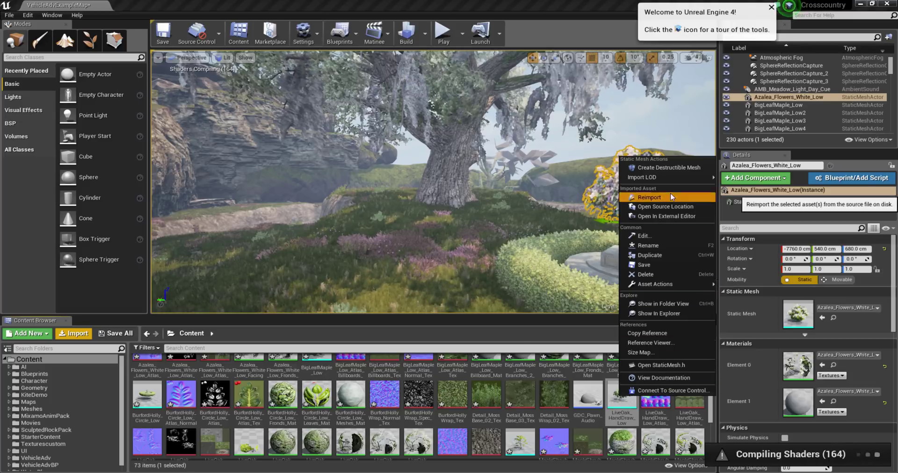
pyautogui.click(649, 197)
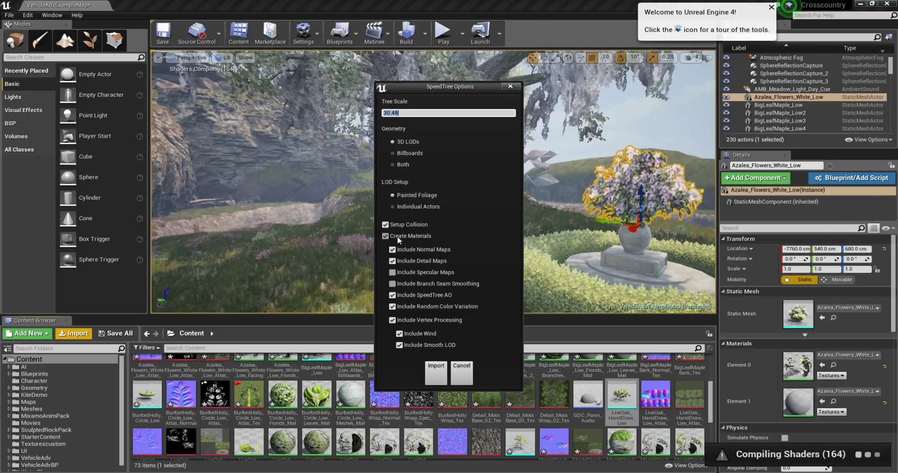
pyautogui.click(403, 273)
pyautogui.click(404, 286)
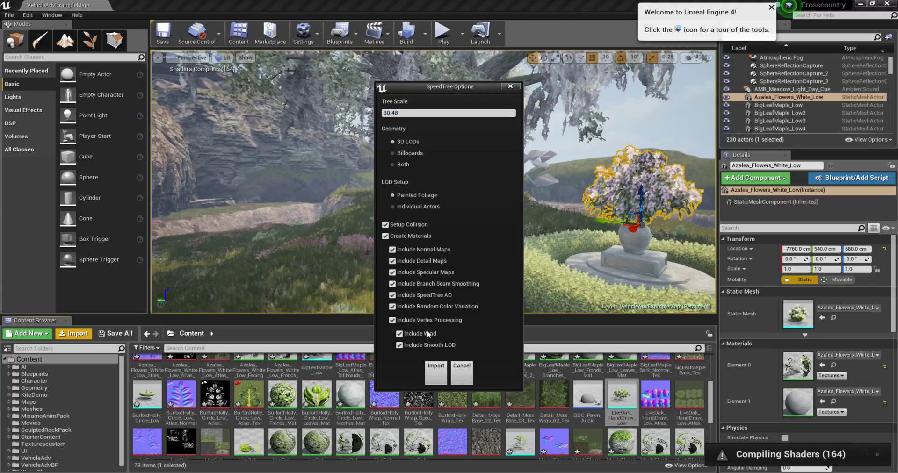
pyautogui.click(431, 375)
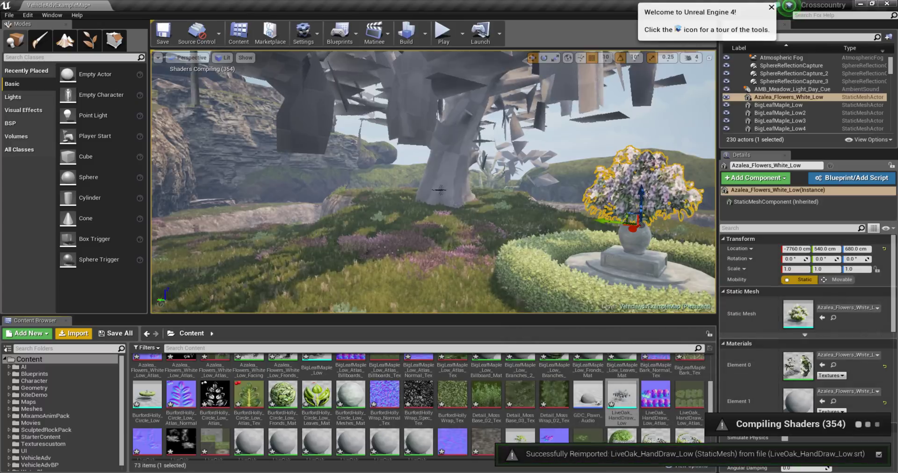
# Fly toward the trees and turn on the viewport's Show FPS readout
pyautogui.moveTo(435, 190); pyautogui.dragTo(496, 192, button='right')
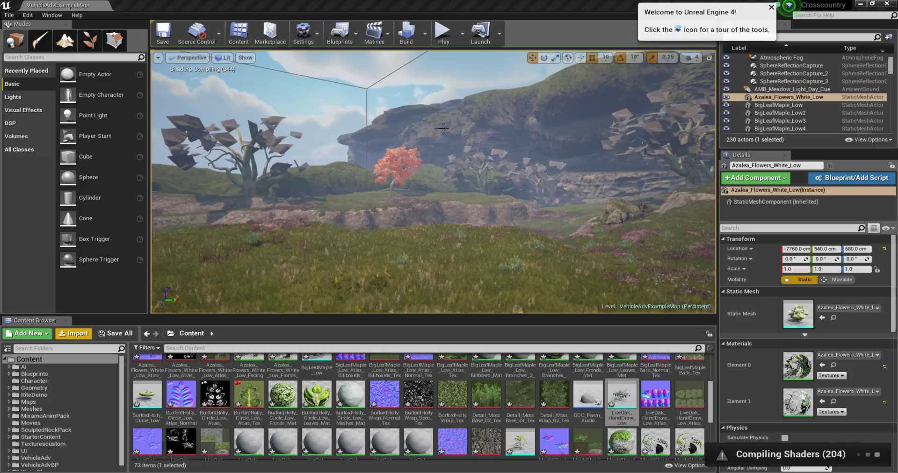
pyautogui.moveTo(442, 128); pyautogui.dragTo(441, 128, button='right')
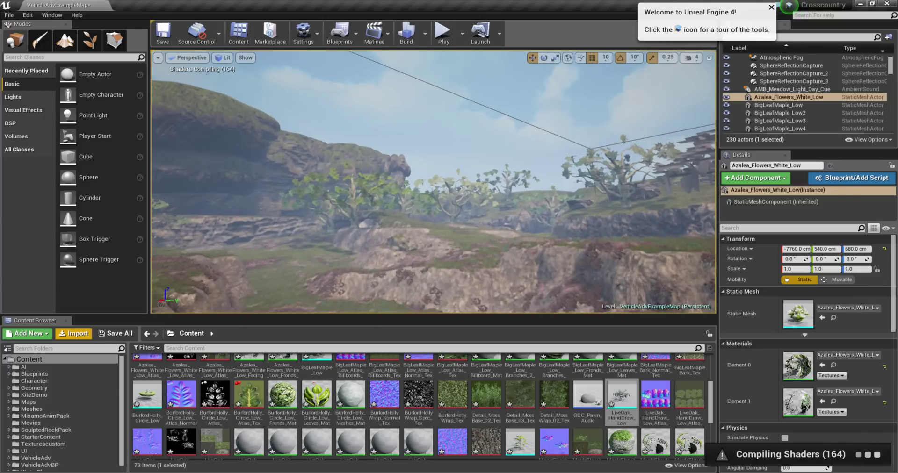
pyautogui.moveTo(452, 122); pyautogui.dragTo(453, 121, button='right')
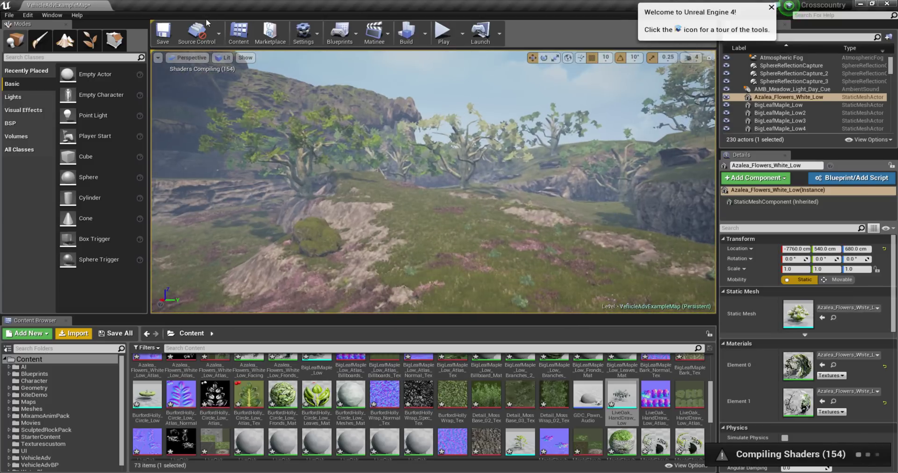
pyautogui.click(158, 58)
pyautogui.click(187, 104)
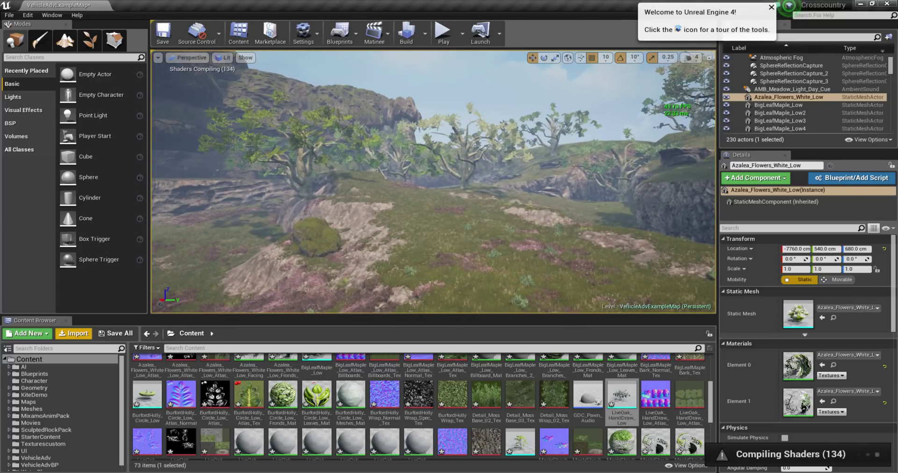
# Fly among the trees, frame the azalea bush, and start playing the level
pyautogui.moveTo(442, 128); pyautogui.dragTo(442, 128, button='right')
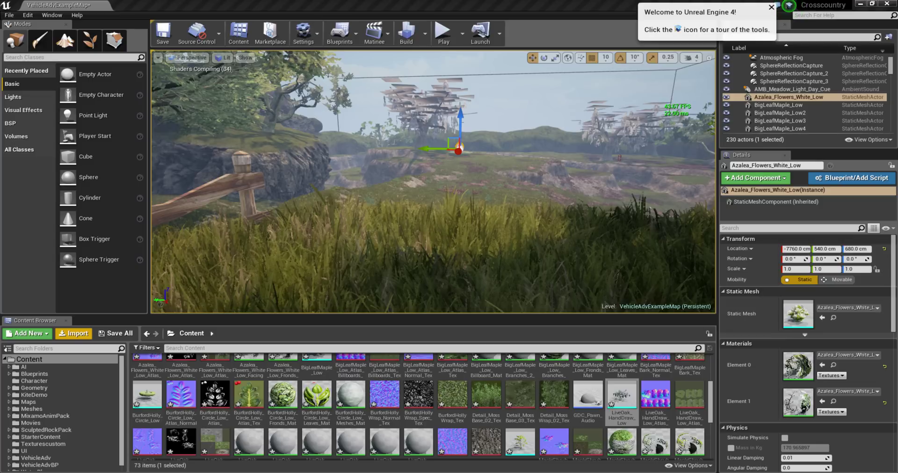
pyautogui.moveTo(431, 166)
pyautogui.mouseDown(button='right')
pyautogui.moveTo(412, 154)
pyautogui.moveTo(424, 196)
pyautogui.moveTo(412, 191)
pyautogui.mouseUp(button='right')
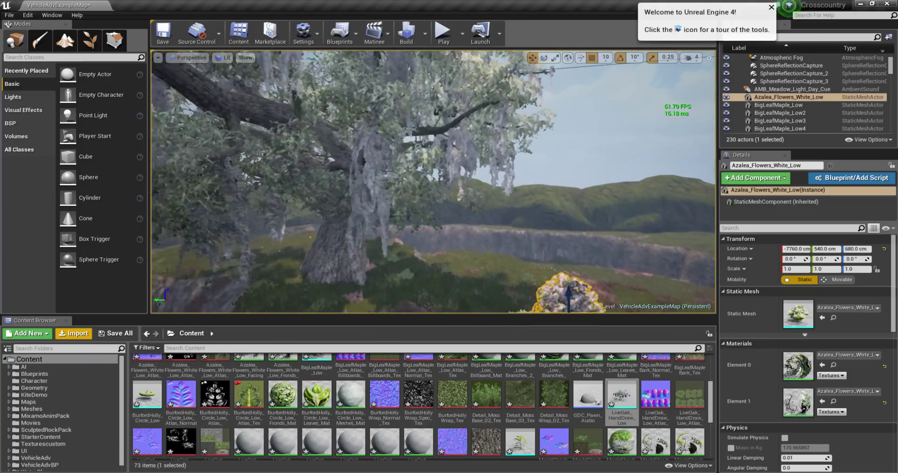
pyautogui.moveTo(411, 192); pyautogui.dragTo(407, 187, button='right')
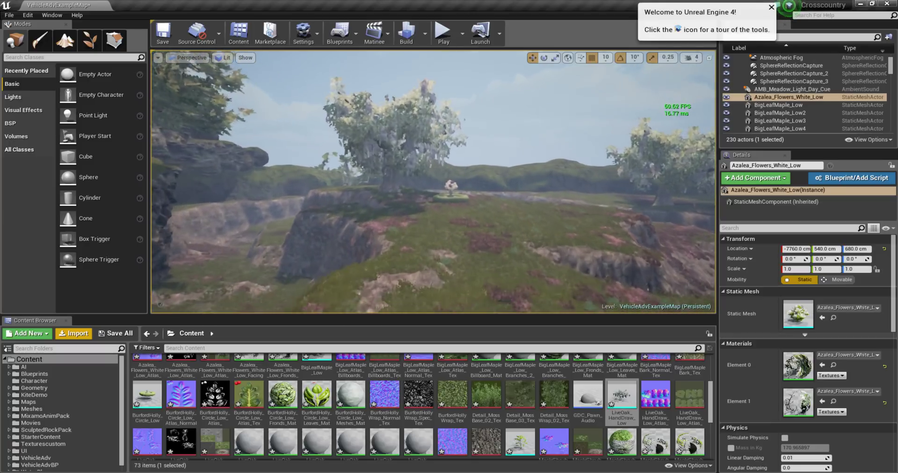
pyautogui.press('f')
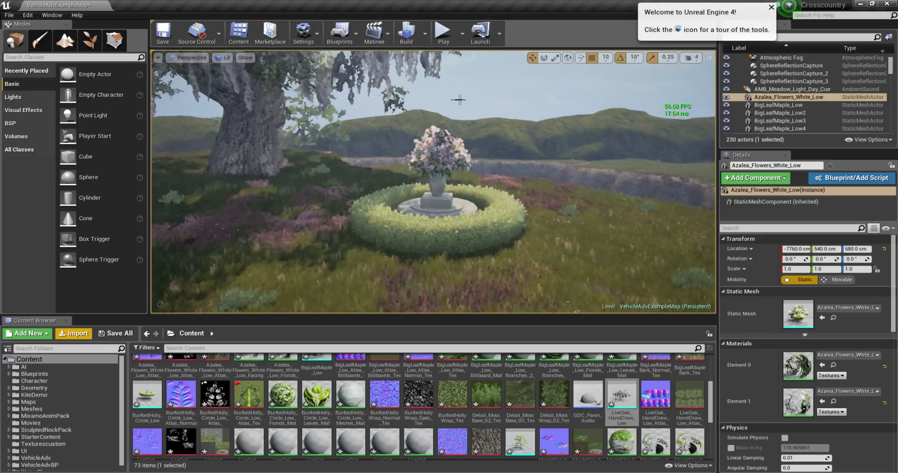
pyautogui.click(438, 35)
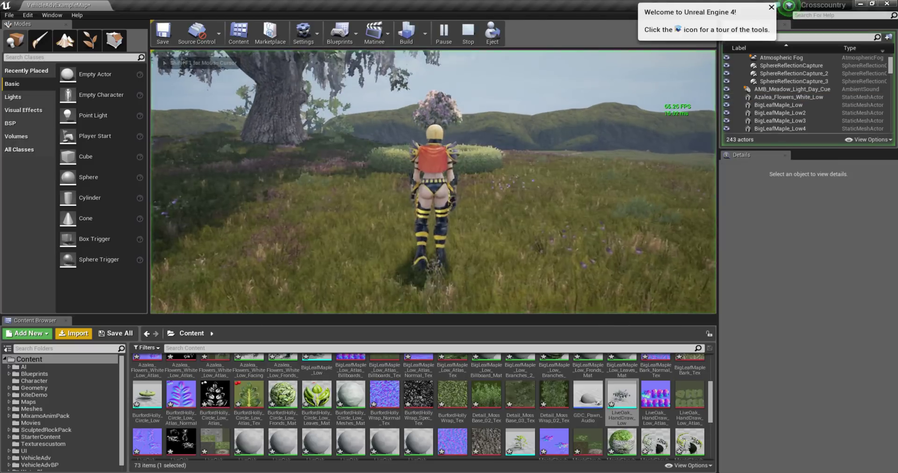
# Run the character to the hedge fountain, jump, then leave play mode with Esc
pyautogui.press('w')
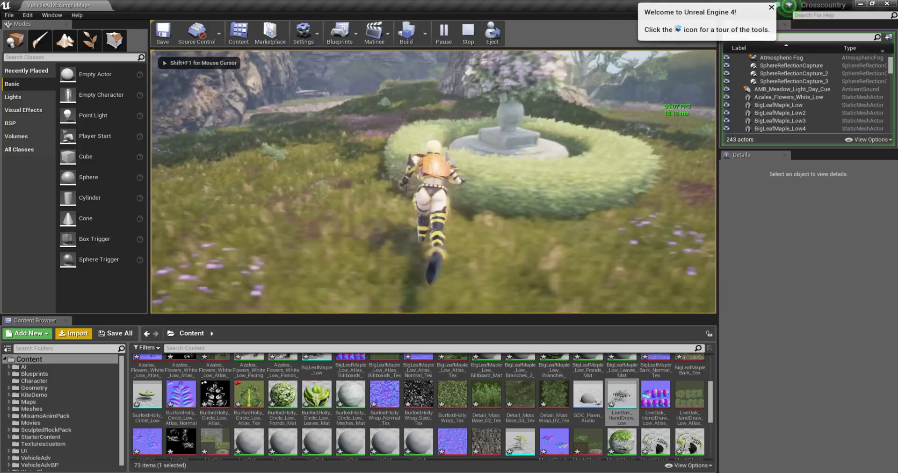
pyautogui.press('w')
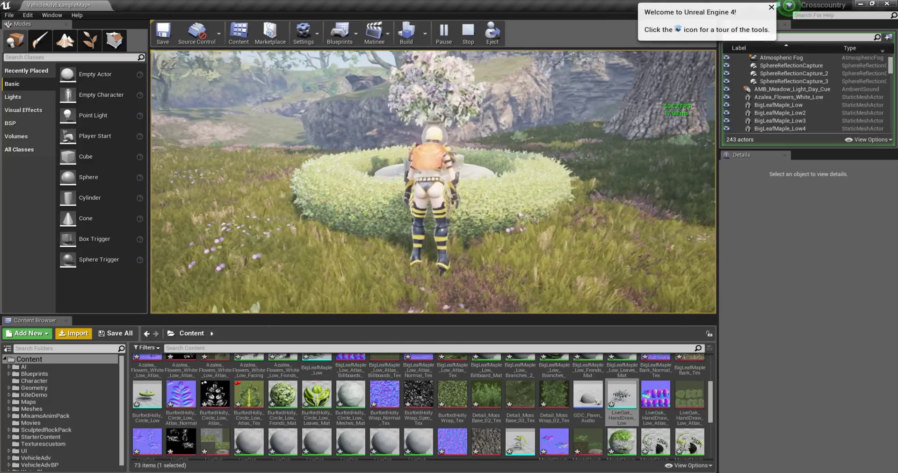
pyautogui.press('space')
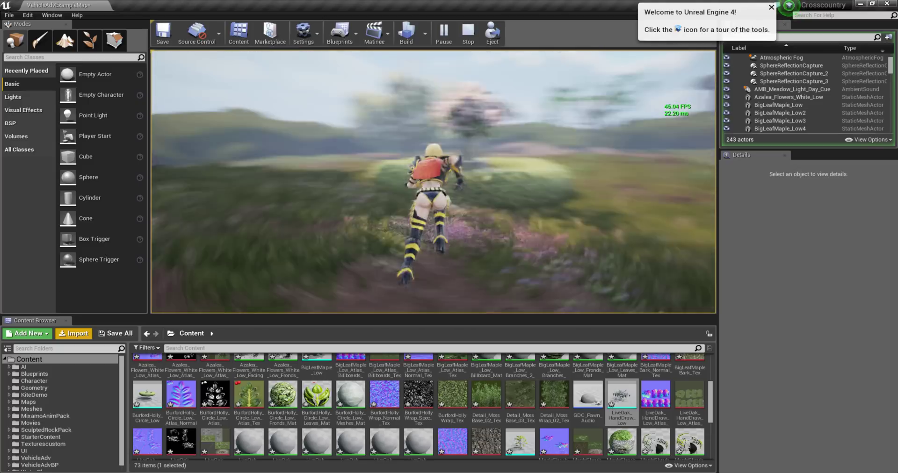
pyautogui.press('Escape')
# Select the holly hedge, the azalea and the Landscape, then focus the viewport on the Landscape
pyautogui.click(461, 172)
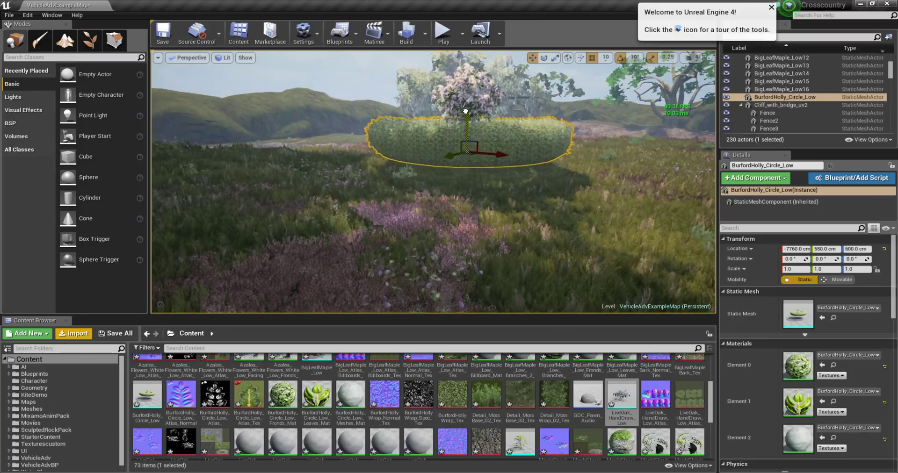
pyautogui.click(470, 93)
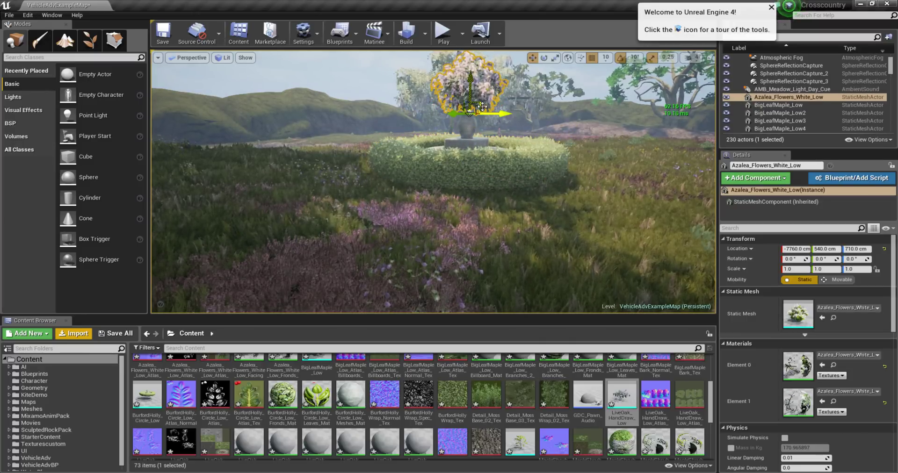
pyautogui.click(582, 125)
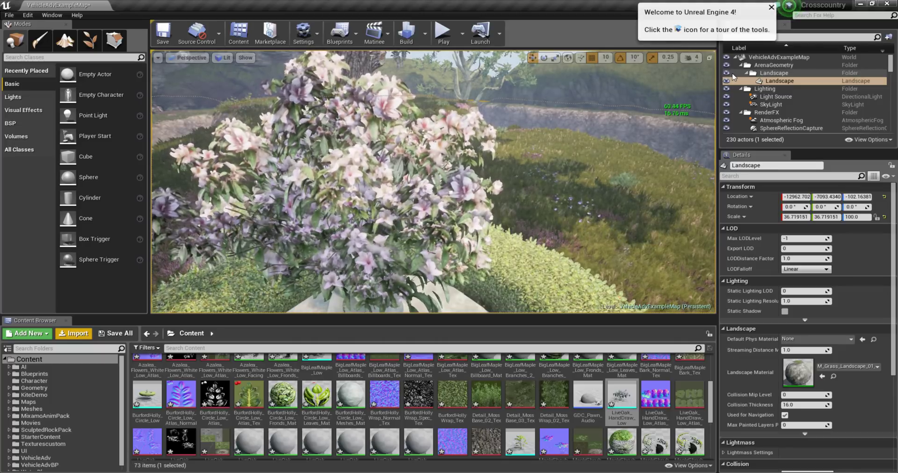
pyautogui.doubleClick(733, 79)
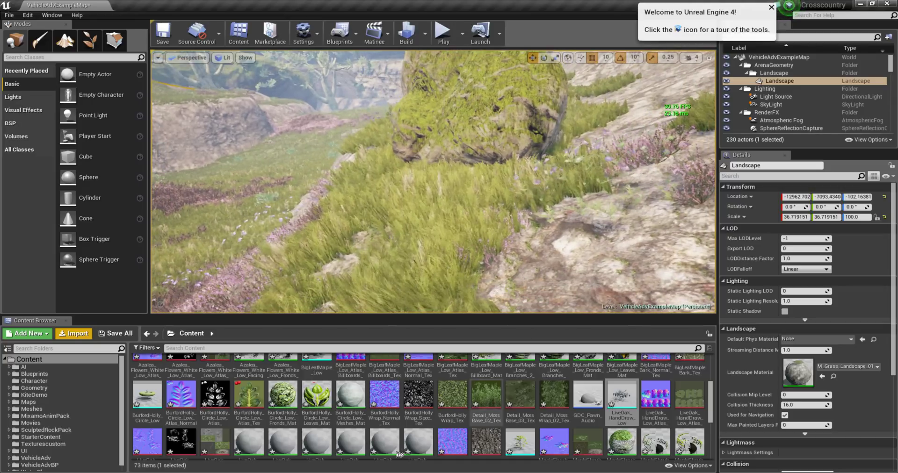
# Drop two MapleShrub_Low shrubs on the rocky slope, the second at -3080, -1040, 320 cm
pyautogui.scroll(-2, 421, 407)
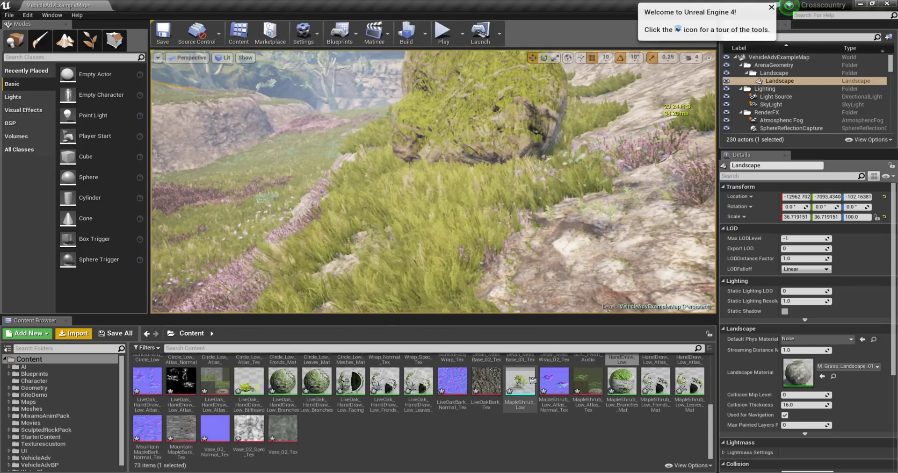
pyautogui.moveTo(520, 381); pyautogui.dragTo(415, 216)
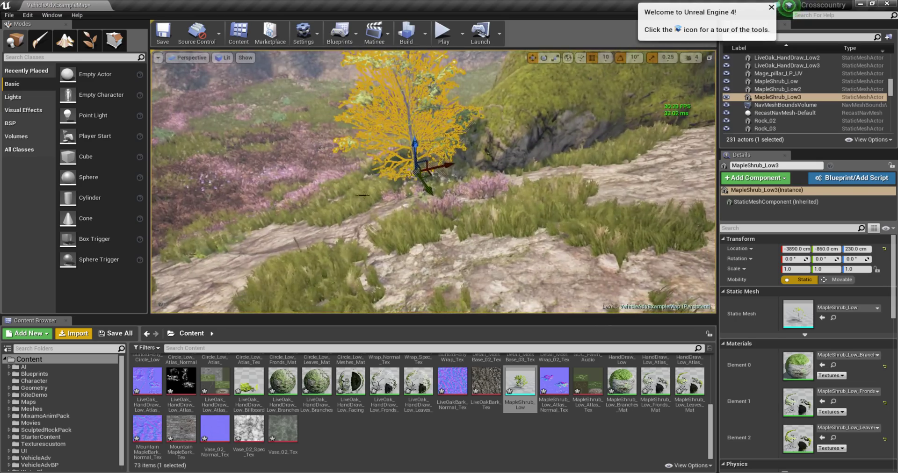
pyautogui.click(402, 190)
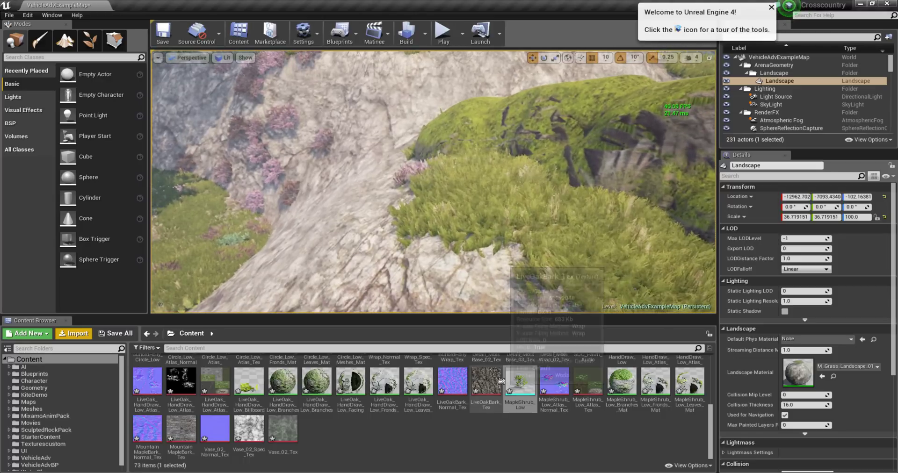
pyautogui.moveTo(516, 388); pyautogui.dragTo(447, 199)
pyautogui.scroll(-5, 434, 182)
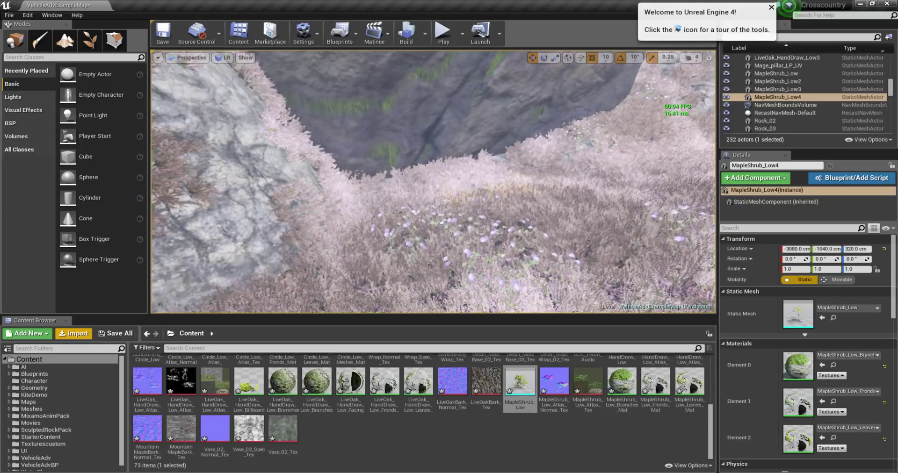
# Place two Azalea_Flowers_White_Low bushes side by side in the trench
pyautogui.scroll(5, 600, 398)
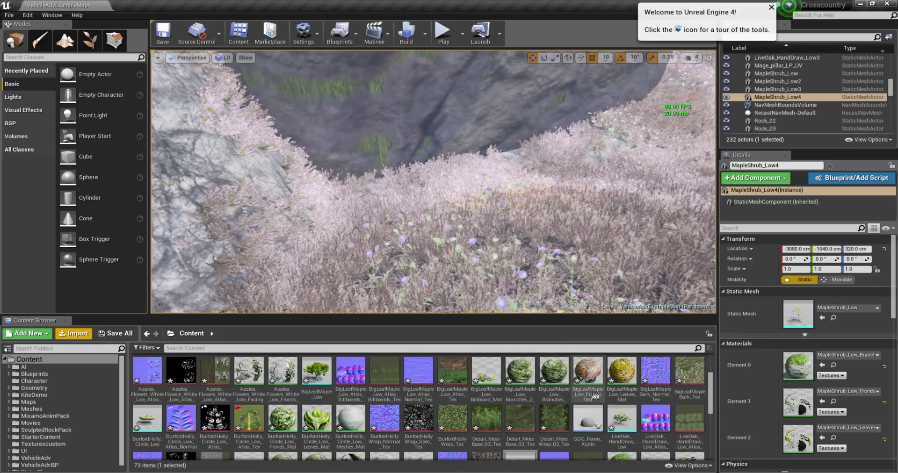
pyautogui.moveTo(689, 370); pyautogui.dragTo(410, 232)
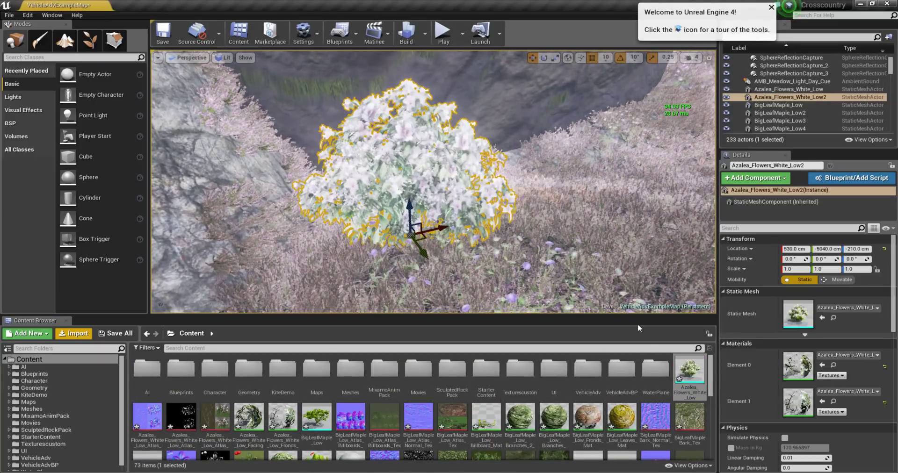
pyautogui.moveTo(691, 377)
pyautogui.mouseDown()
pyautogui.moveTo(529, 206)
pyautogui.moveTo(689, 301)
pyautogui.moveTo(611, 192)
pyautogui.mouseUp()
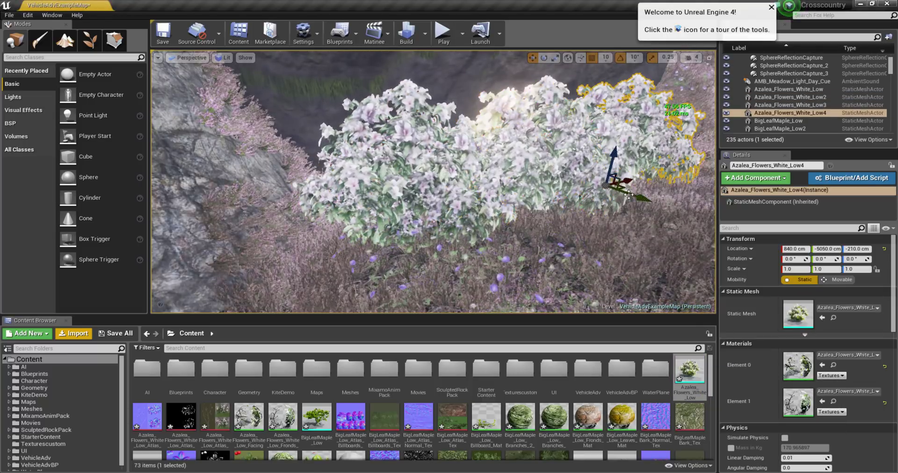
pyautogui.scroll(-10, 434, 182)
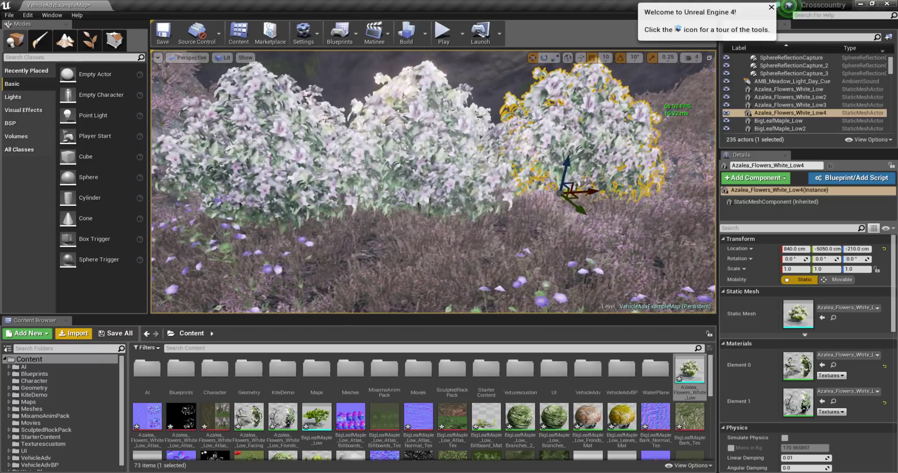
# Add two more azalea bushes beside them, up to Azalea_Flowers_White_Low6, then look toward the cliff
pyautogui.moveTo(433, 182)
pyautogui.mouseDown()
pyautogui.moveTo(468, 154)
pyautogui.moveTo(496, 150)
pyautogui.mouseUp()
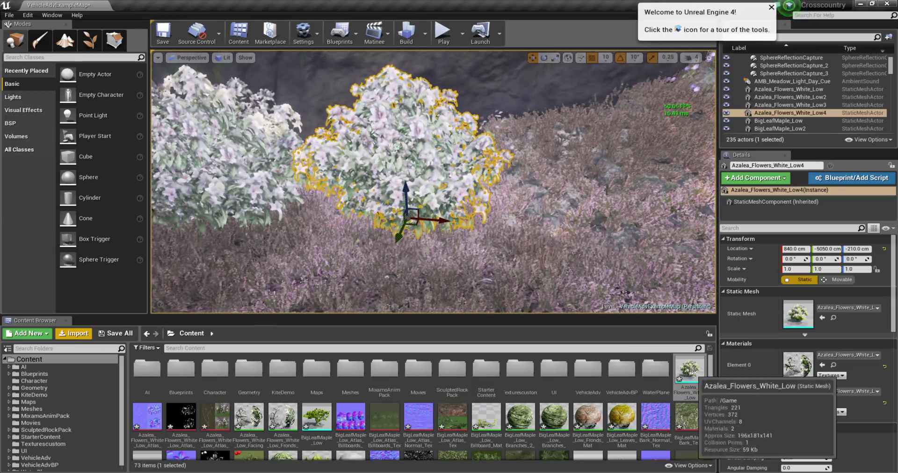
pyautogui.moveTo(689, 369)
pyautogui.mouseDown()
pyautogui.moveTo(516, 155)
pyautogui.moveTo(519, 187)
pyautogui.moveTo(468, 197)
pyautogui.moveTo(467, 243)
pyautogui.moveTo(467, 187)
pyautogui.mouseUp()
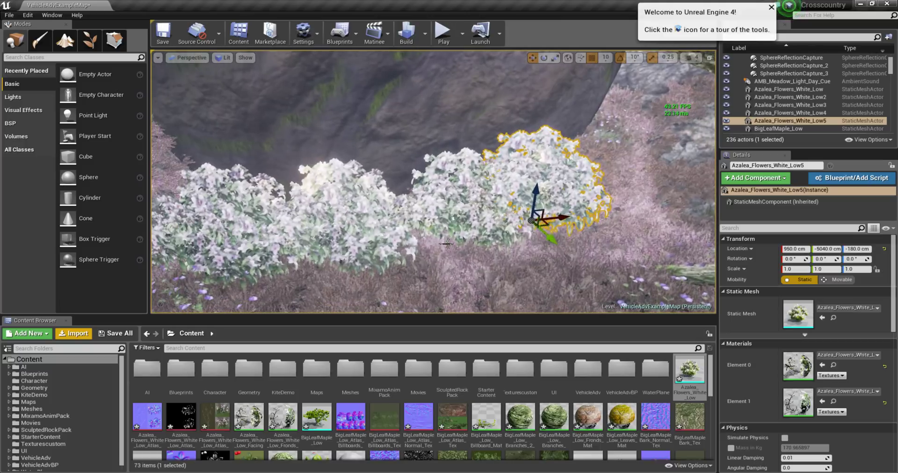
pyautogui.moveTo(689, 372); pyautogui.dragTo(418, 254)
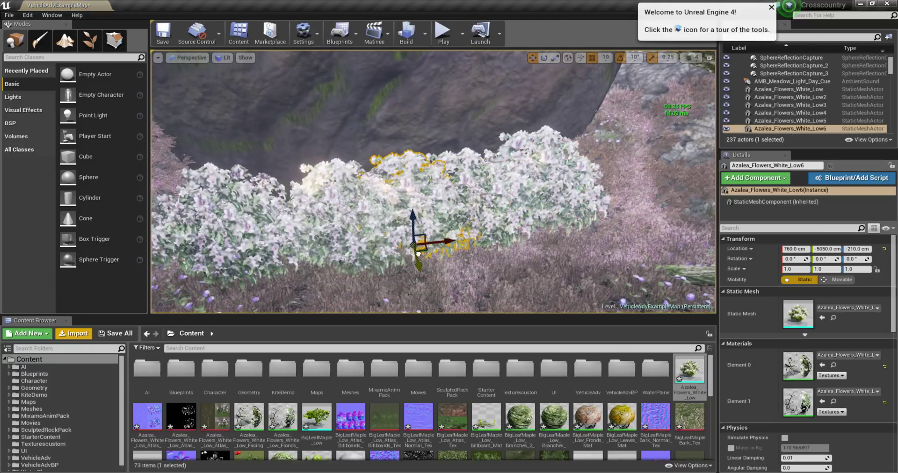
pyautogui.rightClick(417, 254)
pyautogui.click(451, 262)
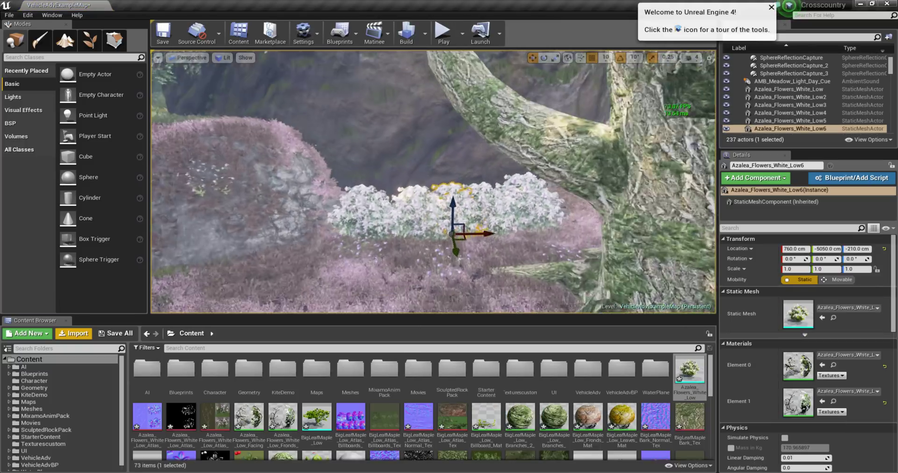
pyautogui.moveTo(418, 254)
pyautogui.mouseDown(button='right')
pyautogui.moveTo(468, 262)
pyautogui.moveTo(421, 259)
pyautogui.moveTo(449, 253)
pyautogui.mouseUp(button='right')
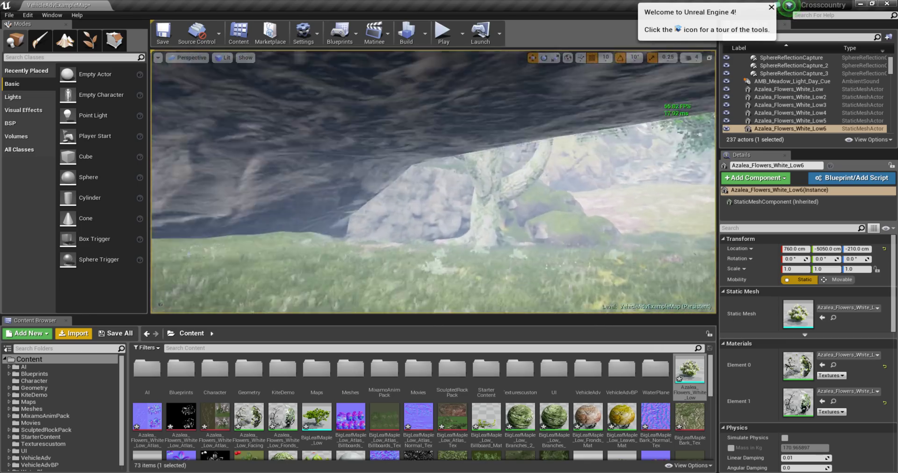
pyautogui.moveTo(449, 253); pyautogui.dragTo(449, 253, button='right')
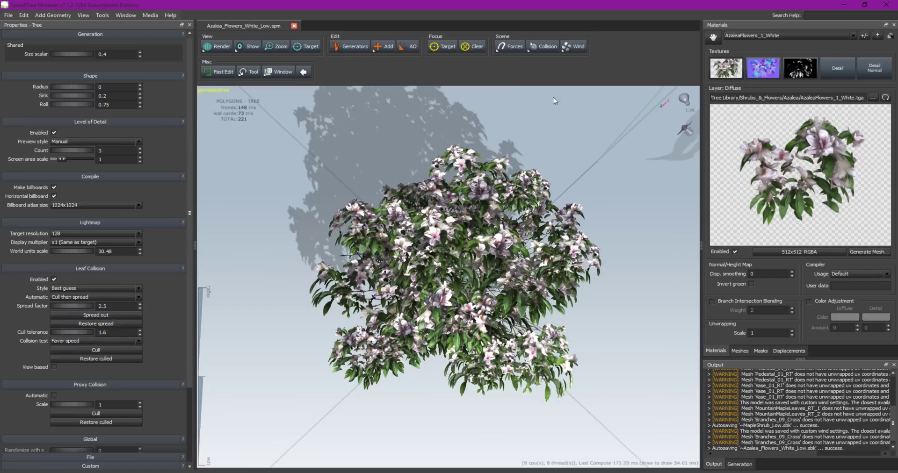
# Start opening another SpeedTree model and browse into the Tree Library's Shrubs_&_Flowers folder
pyautogui.click(9, 14)
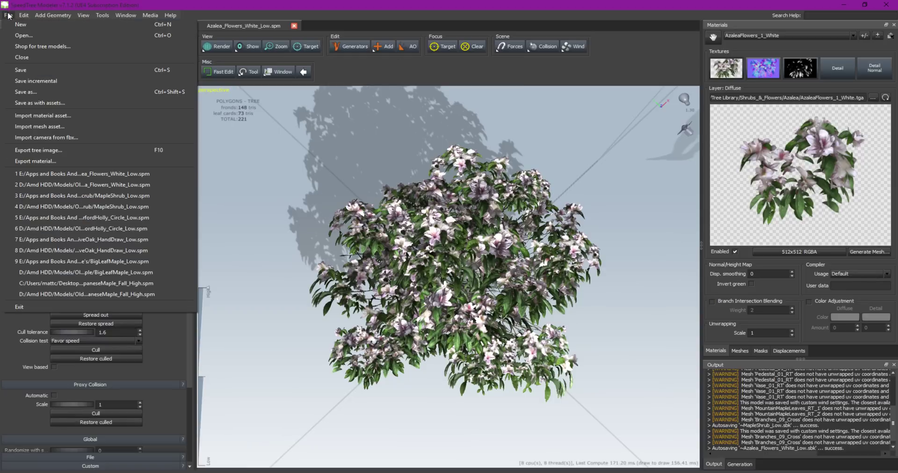
pyautogui.click(48, 35)
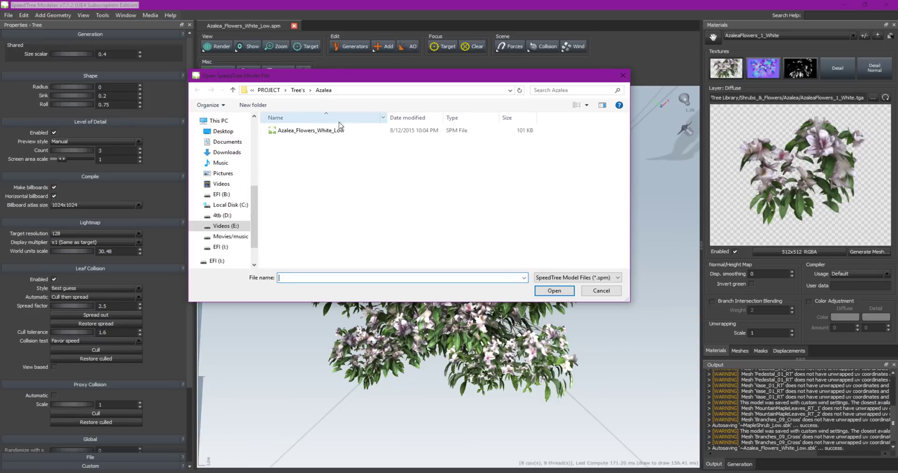
pyautogui.scroll(3, 256, 186)
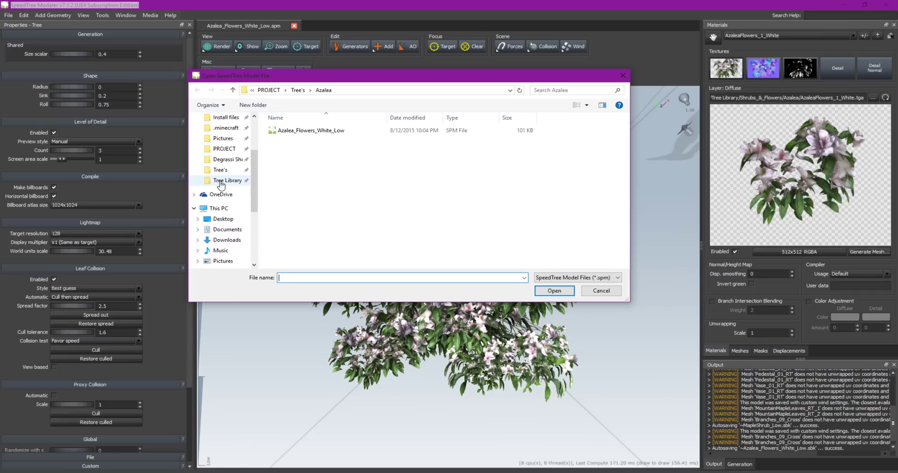
pyautogui.moveTo(298, 78); pyautogui.dragTo(897, 80)
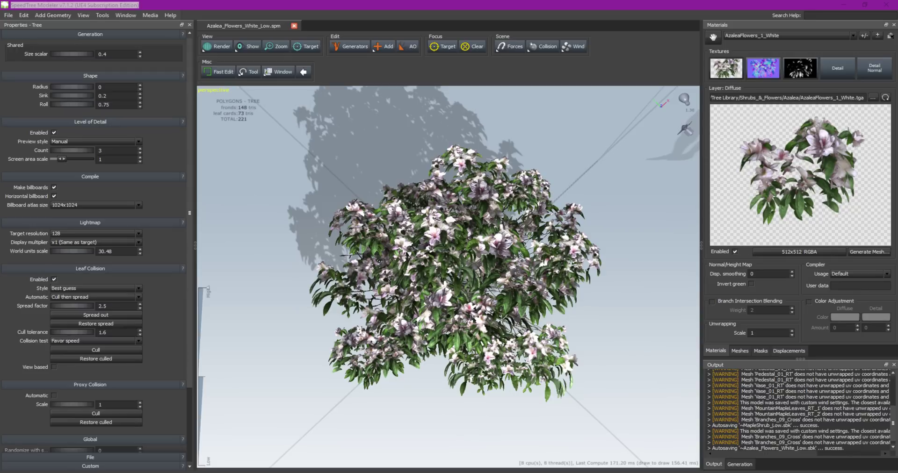
pyautogui.hotkey('ctrl', 'o')
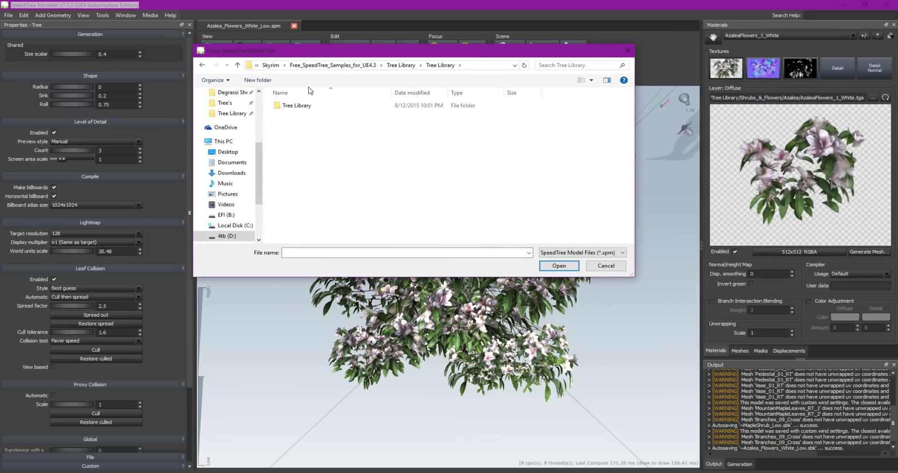
pyautogui.doubleClick(310, 106)
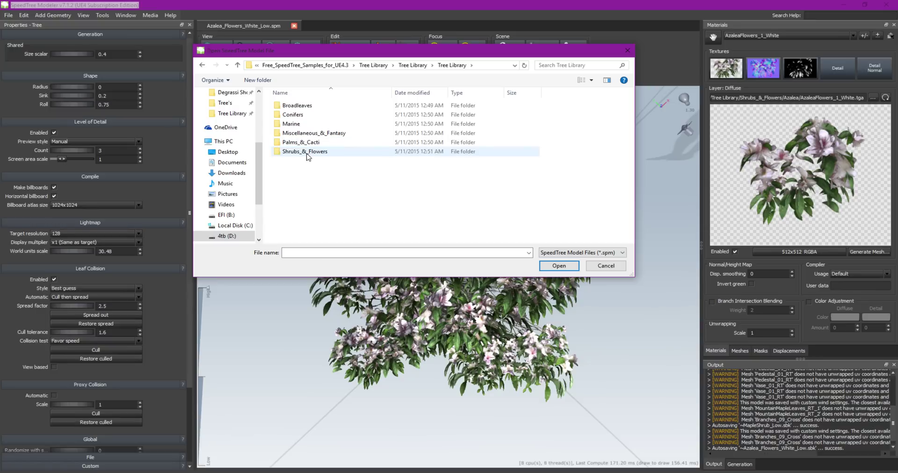
pyautogui.doubleClick(308, 154)
pyautogui.scroll(-6, 393, 202)
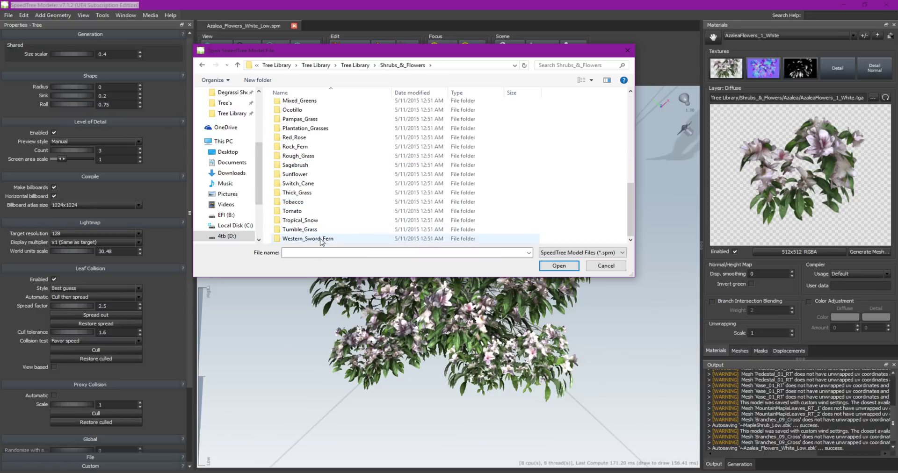
# Search the Tree Library for vines, enter the Vines folder and open Vine_Fence_Low
pyautogui.click(573, 66)
pyautogui.write('vine')
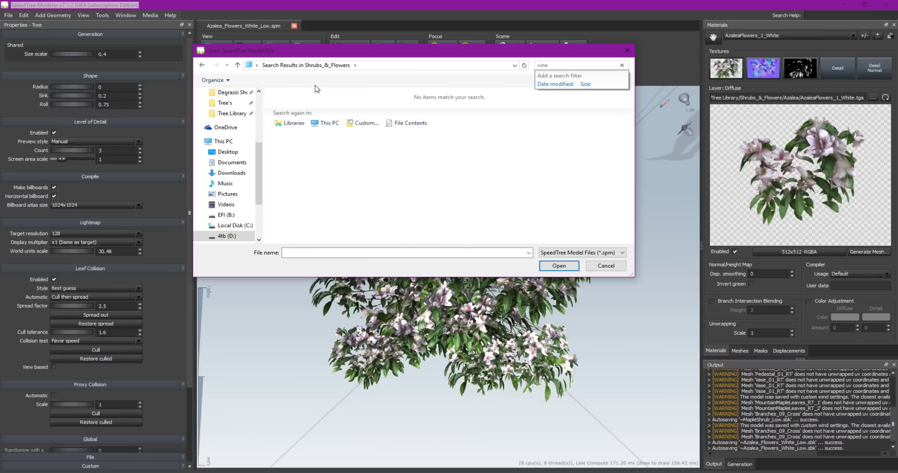
pyautogui.click(202, 66)
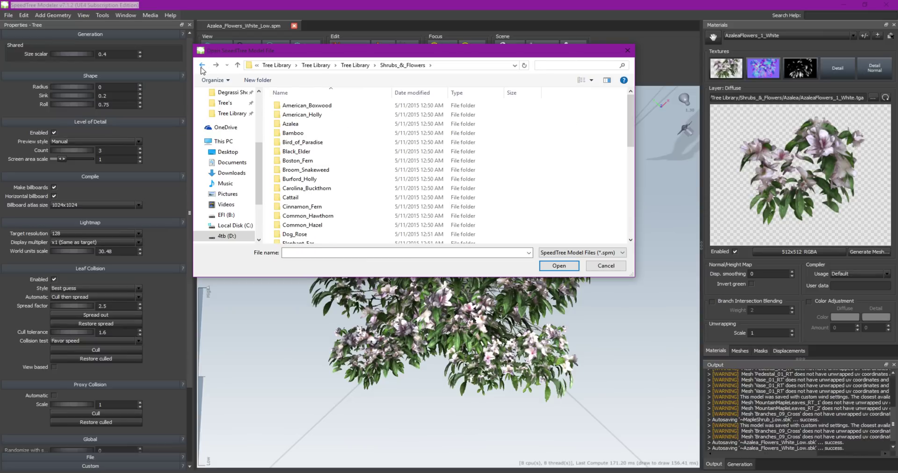
pyautogui.click(201, 66)
pyautogui.write('vine')
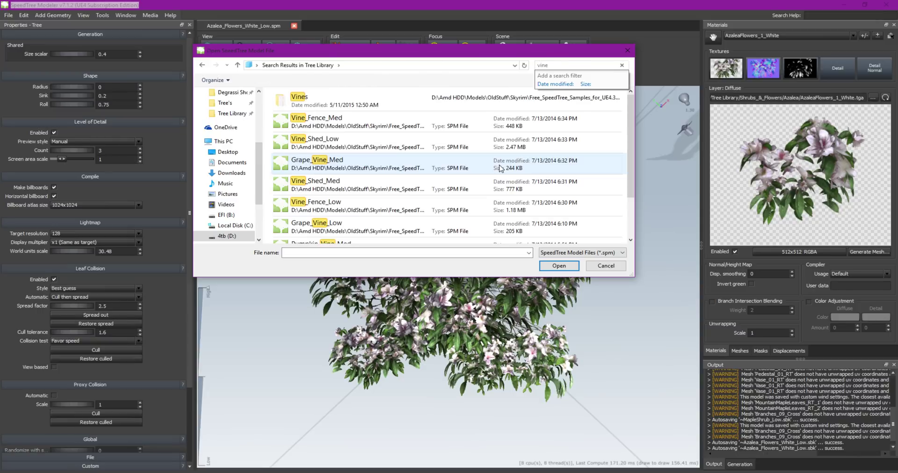
pyautogui.doubleClick(309, 99)
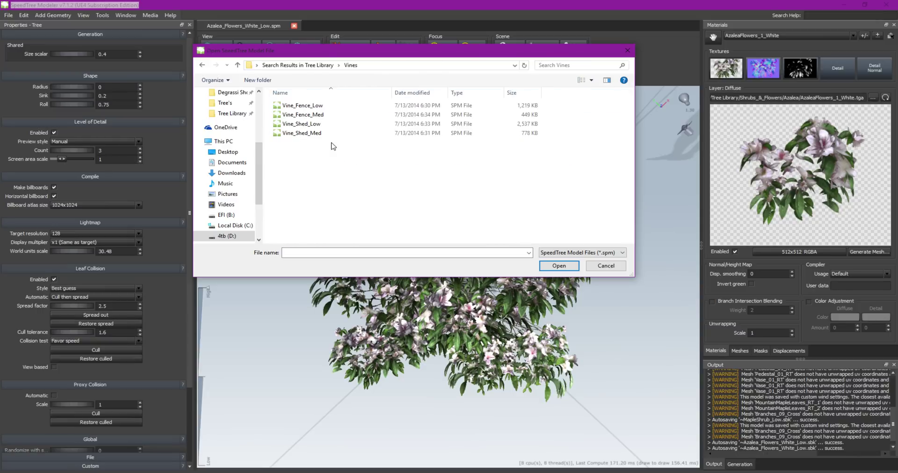
pyautogui.click(318, 111)
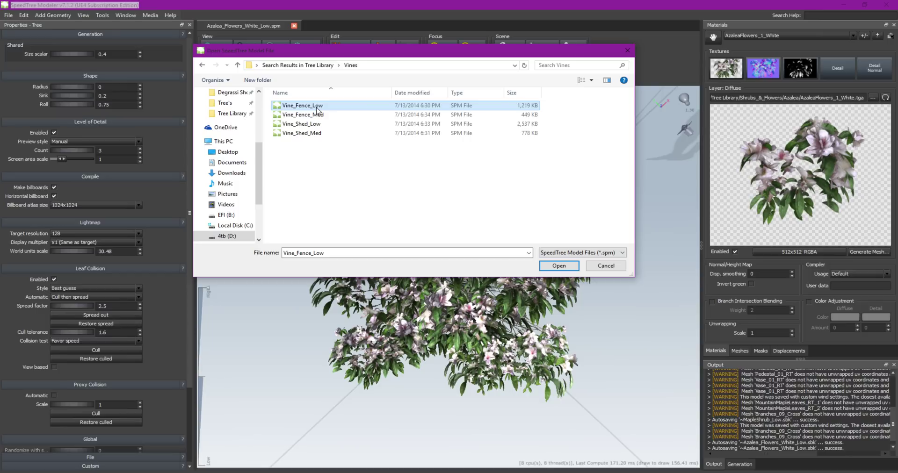
pyautogui.doubleClick(317, 110)
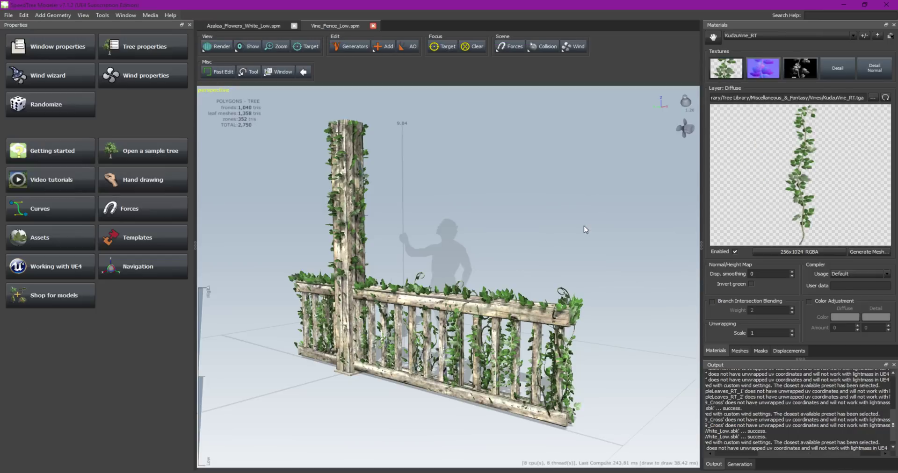
# Save a copy of Vine_Fence_Low into a newly created PROJECT > Tree's > Vines folder
pyautogui.moveTo(567, 215)
pyautogui.mouseDown()
pyautogui.moveTo(681, 197)
pyautogui.moveTo(578, 212)
pyautogui.moveTo(694, 229)
pyautogui.moveTo(590, 220)
pyautogui.mouseUp()
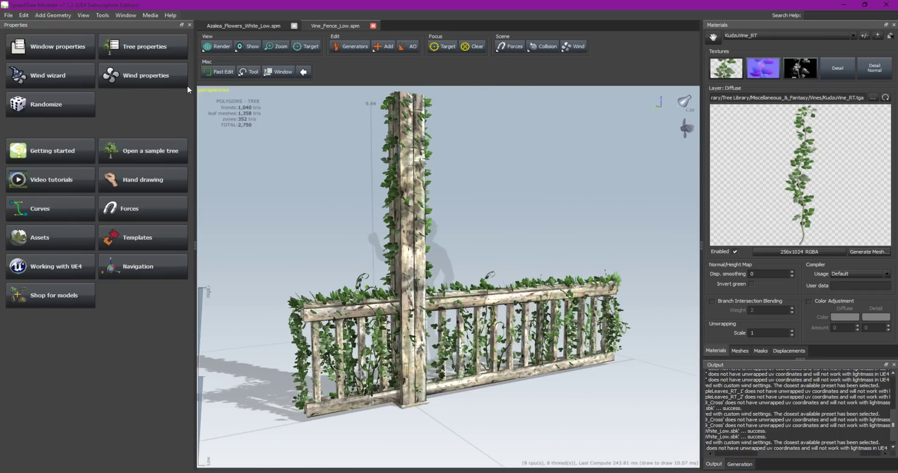
pyautogui.click(8, 15)
pyautogui.click(26, 92)
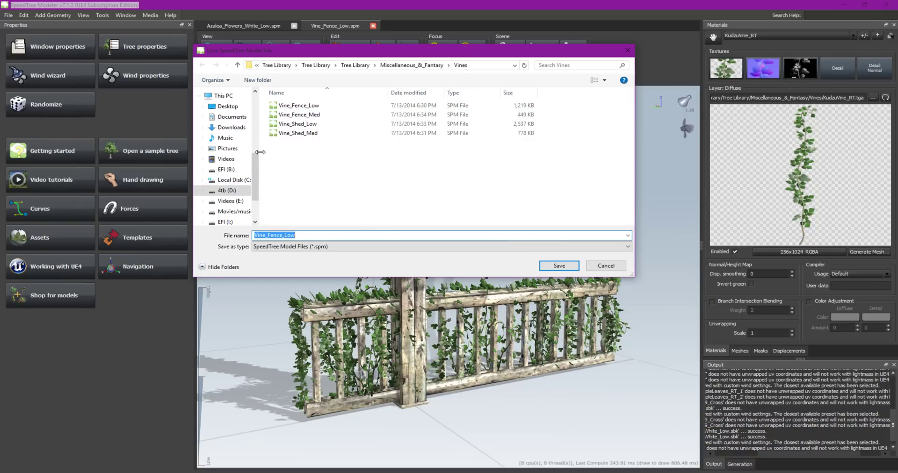
pyautogui.moveTo(265, 181); pyautogui.dragTo(257, 180)
pyautogui.scroll(4, 257, 173)
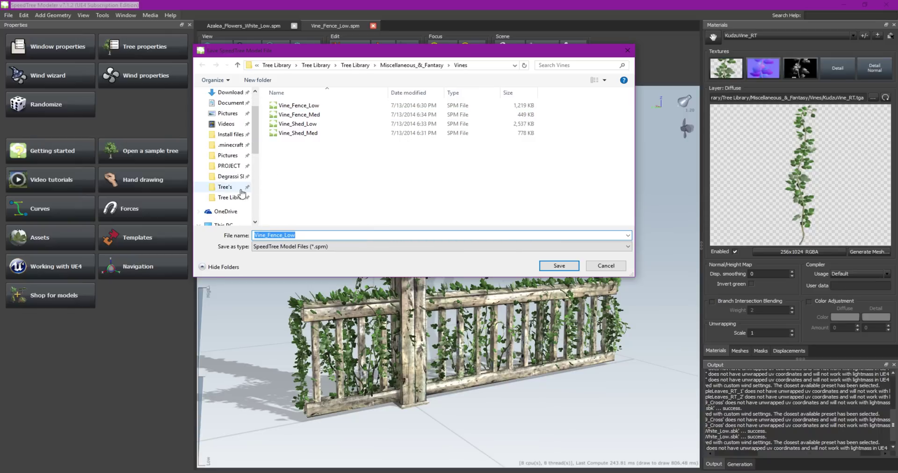
pyautogui.click(226, 187)
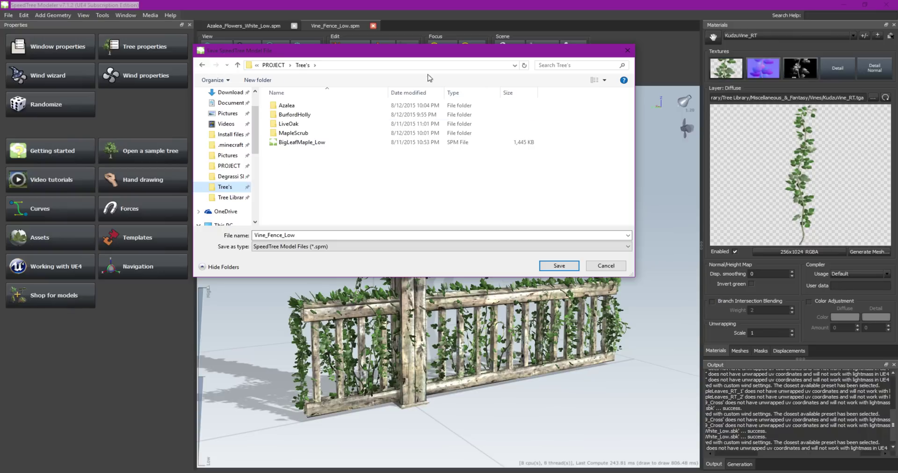
pyautogui.click(265, 82)
pyautogui.write('Vi')
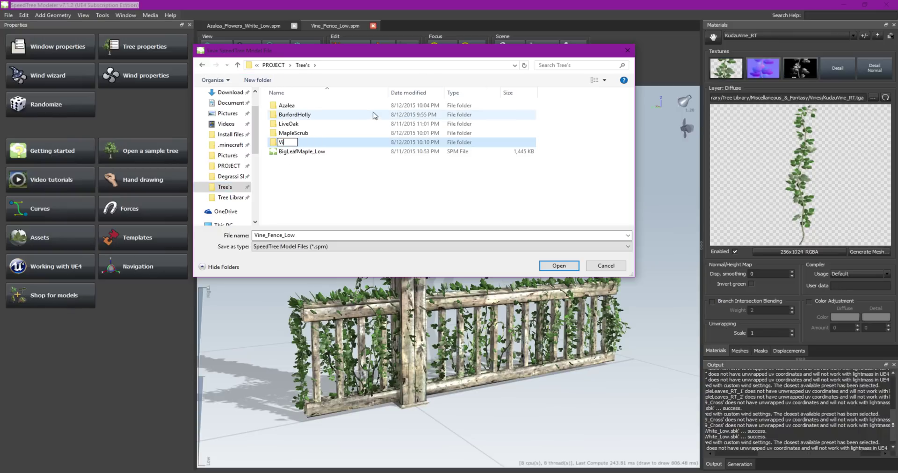
pyautogui.write('nes')
pyautogui.press('Return')
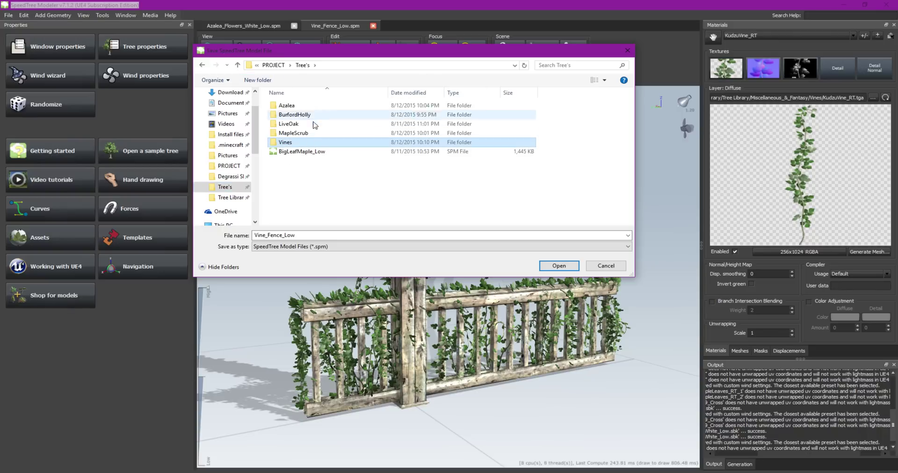
pyautogui.doubleClick(297, 142)
pyautogui.click(551, 265)
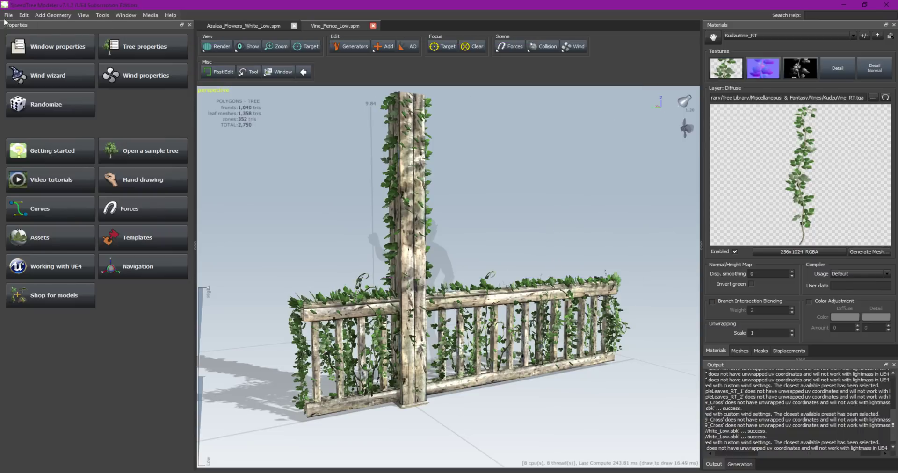
# Import Vine_Fence_Low from Tree's > Vines with 3D LODs, Setup Collision and Create Materials enabled
pyautogui.click(845, 4)
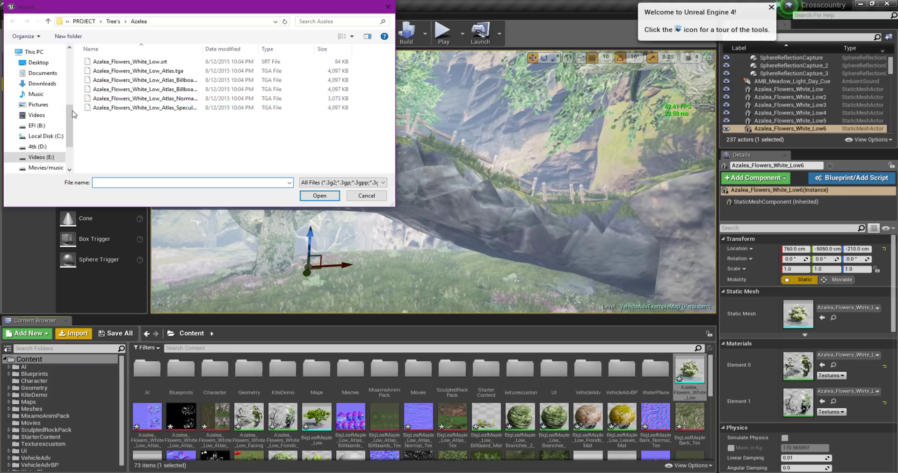
pyautogui.scroll(2, 43, 150)
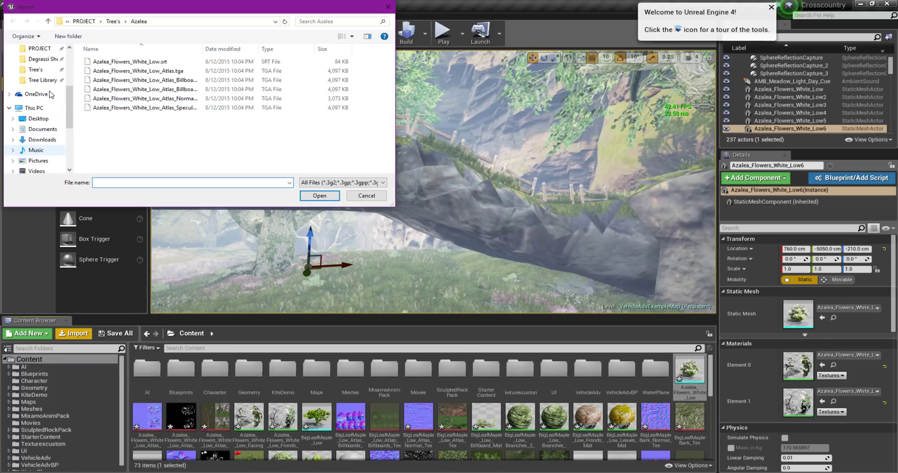
pyautogui.click(34, 73)
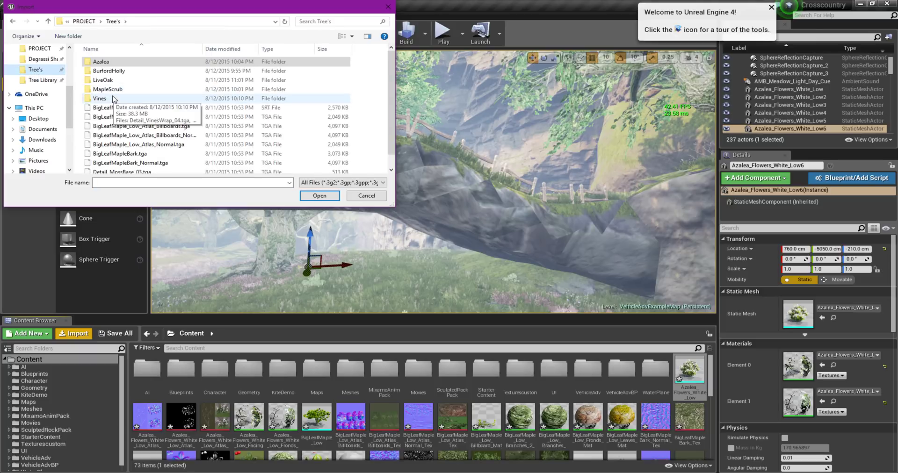
pyautogui.doubleClick(114, 98)
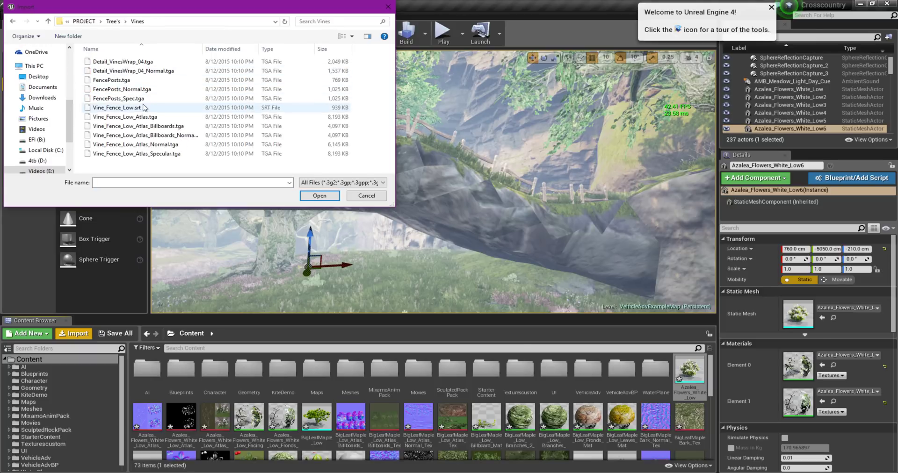
pyautogui.doubleClick(282, 108)
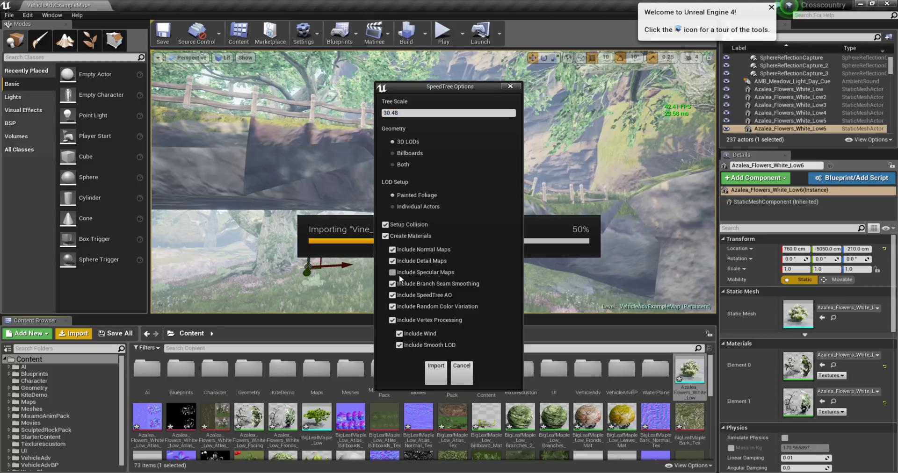
pyautogui.click(430, 368)
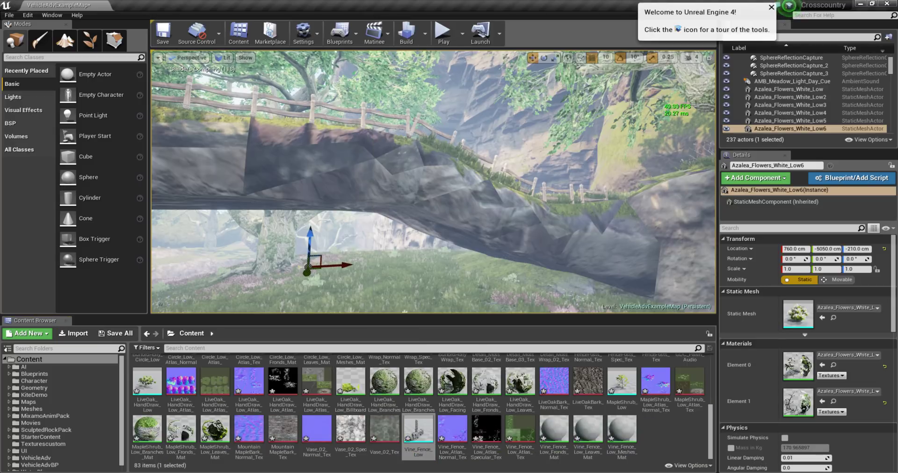
# Drop the Vine_Fence_Low mesh into the level on the ledge
pyautogui.moveTo(510, 258)
pyautogui.mouseDown(button='right')
pyautogui.moveTo(473, 255)
pyautogui.moveTo(433, 182)
pyautogui.moveTo(421, 187)
pyautogui.mouseUp(button='right')
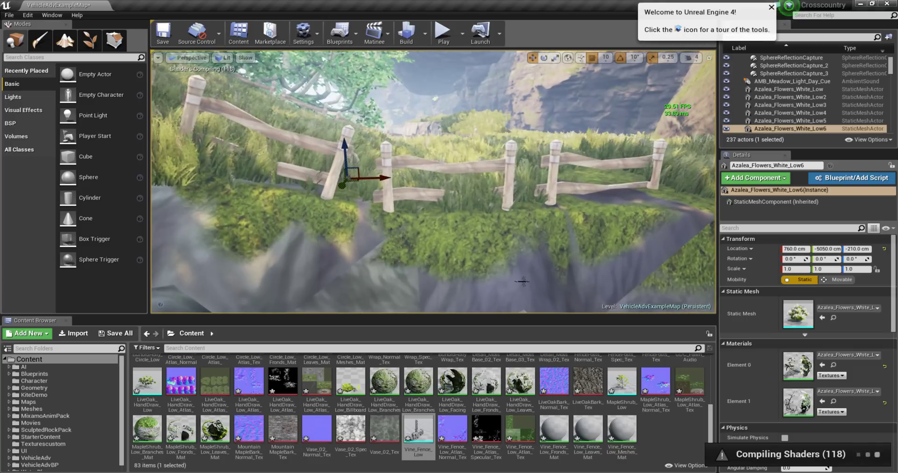
pyautogui.moveTo(419, 430)
pyautogui.mouseDown()
pyautogui.moveTo(503, 180)
pyautogui.moveTo(495, 211)
pyautogui.mouseUp()
pyautogui.click(544, 58)
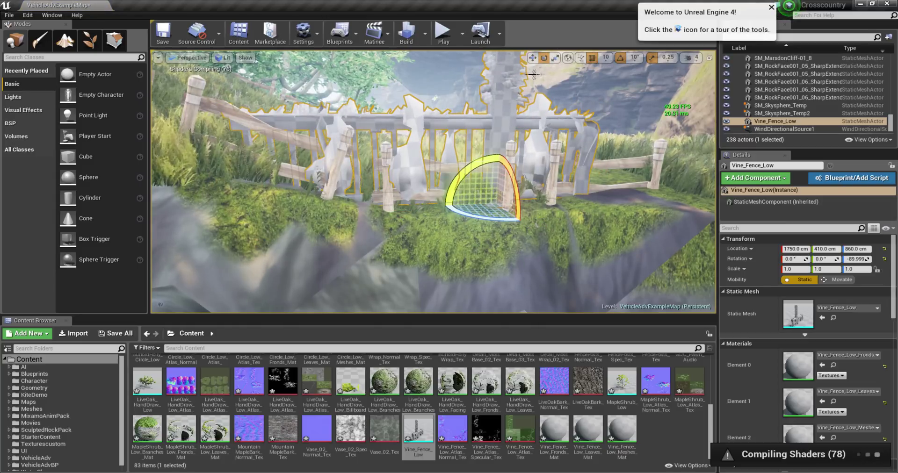
# Delete the old fence pieces Fence25, Fence26 and Fence24
pyautogui.click(512, 150)
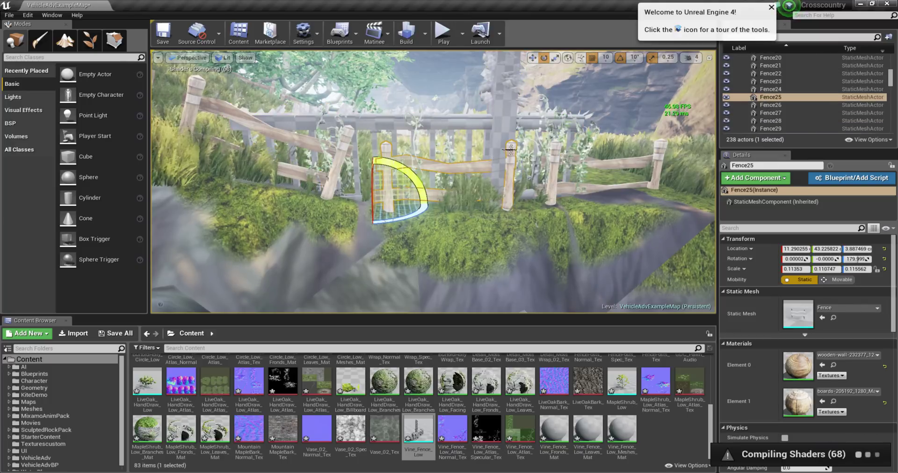
pyautogui.press('Delete')
pyautogui.click(521, 203)
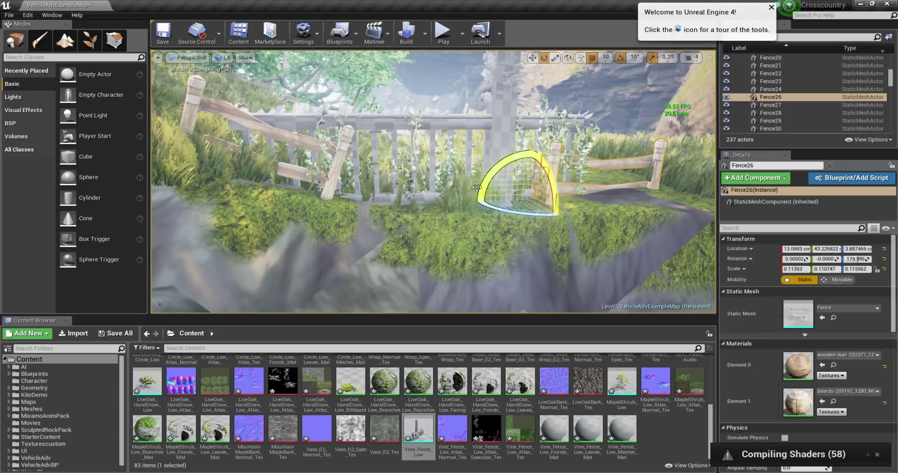
pyautogui.press('Delete')
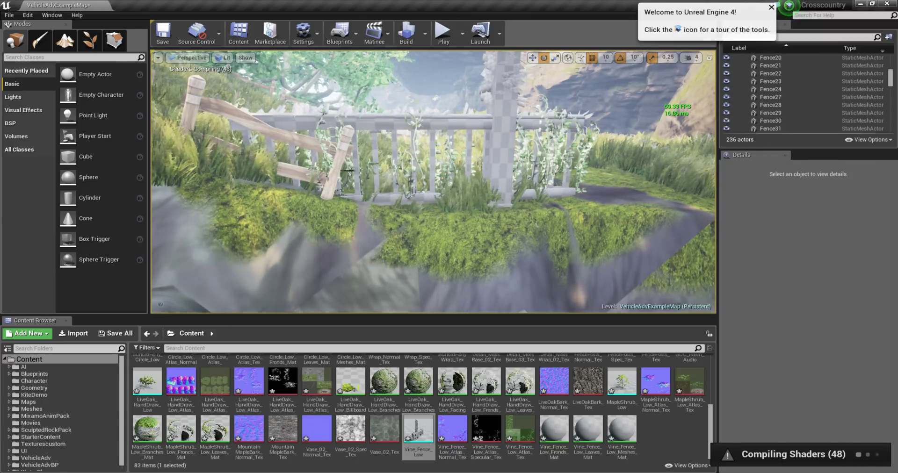
pyautogui.click(339, 164)
pyautogui.press('Delete')
pyautogui.moveTo(406, 199); pyautogui.dragTo(425, 175, button='right')
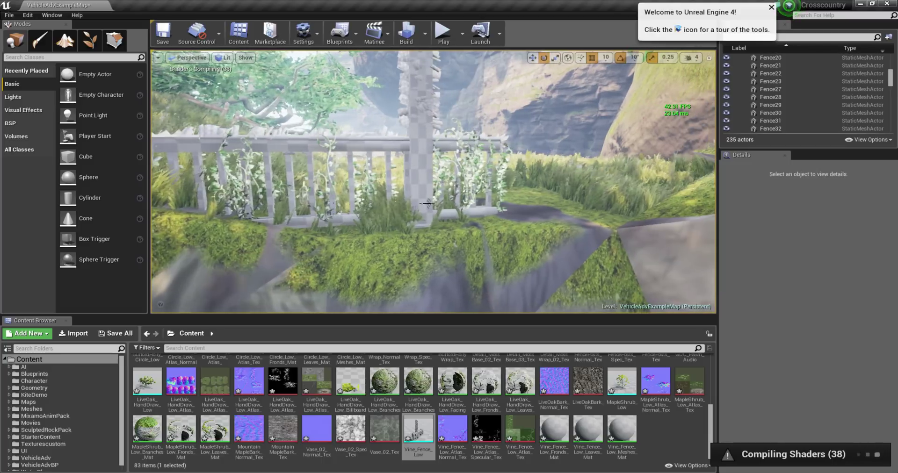
# Move the vine fence forward along X and rotate it 10°
pyautogui.click(425, 176)
pyautogui.click(532, 57)
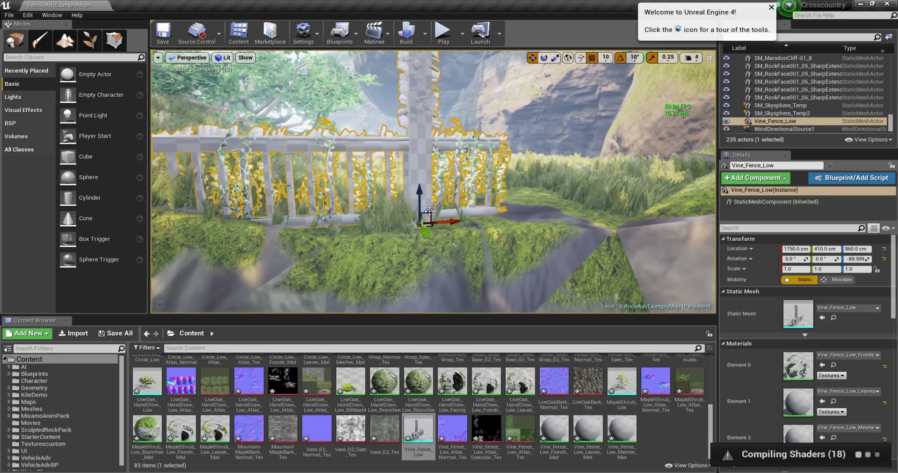
pyautogui.moveTo(451, 227); pyautogui.dragTo(543, 223)
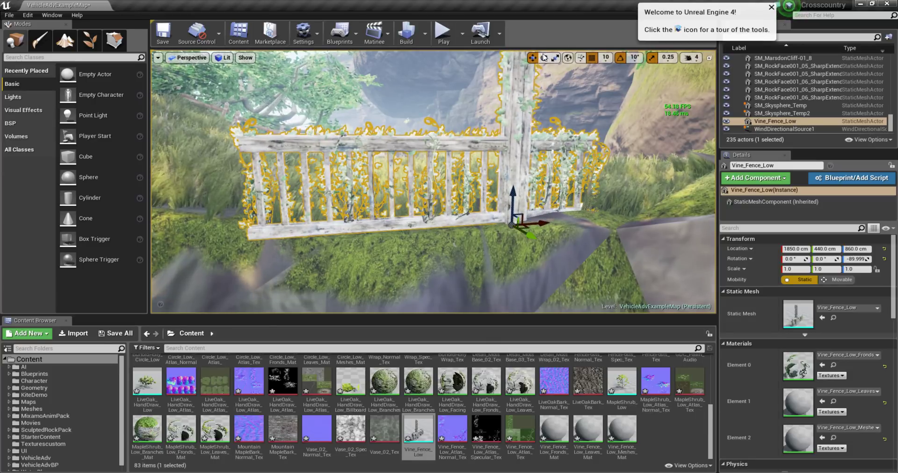
pyautogui.click(544, 57)
pyautogui.moveTo(566, 228); pyautogui.dragTo(568, 232)
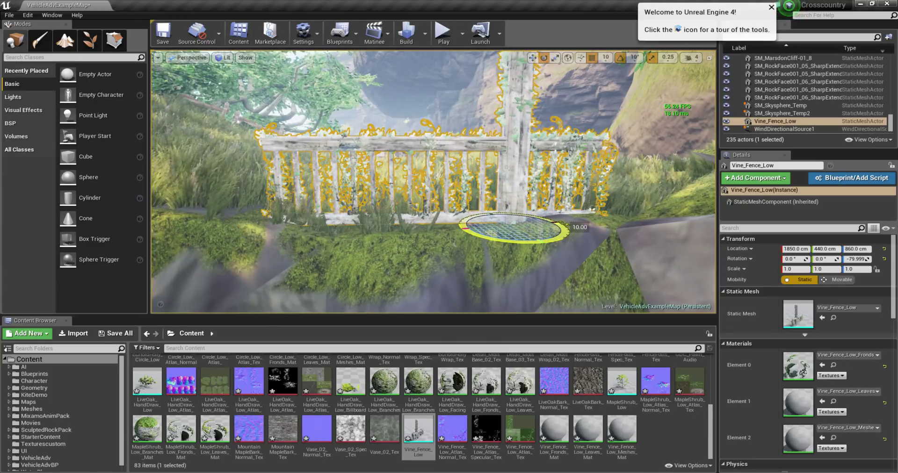
pyautogui.moveTo(567, 232)
pyautogui.mouseDown(button='right')
pyautogui.moveTo(514, 224)
pyautogui.moveTo(449, 187)
pyautogui.moveTo(421, 192)
pyautogui.mouseUp(button='right')
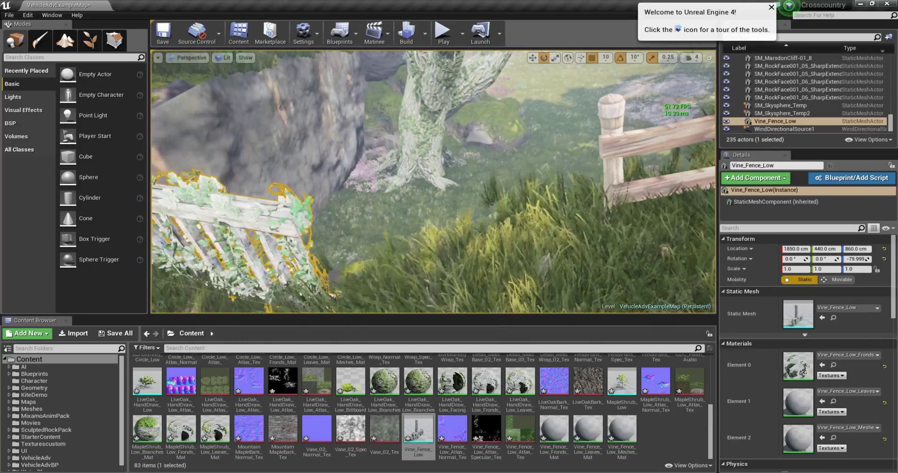
# Delete the remaining old rail Fence23 and reselect the vine fence
pyautogui.moveTo(421, 192); pyautogui.dragTo(572, 163, button='right')
pyautogui.click(570, 161)
pyautogui.press('Delete')
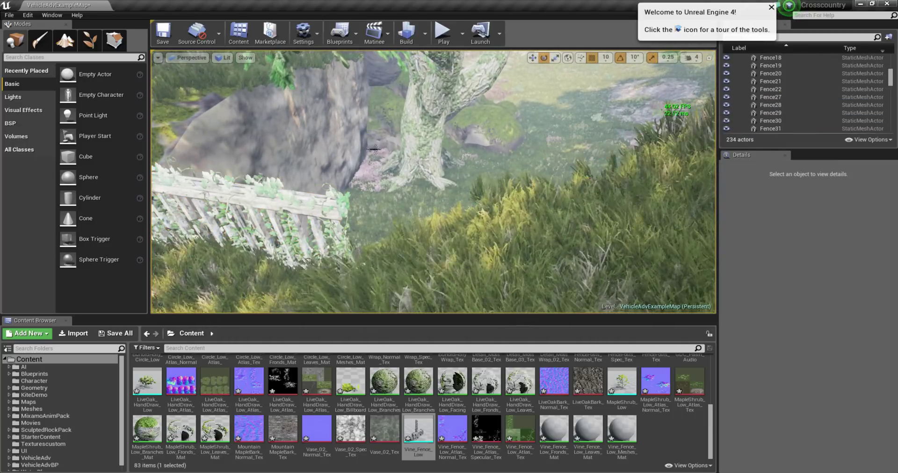
pyautogui.click(253, 211)
pyautogui.moveTo(252, 211)
pyautogui.mouseDown(button='right')
pyautogui.moveTo(299, 187)
pyautogui.moveTo(299, 141)
pyautogui.moveTo(300, 225)
pyautogui.mouseUp(button='right')
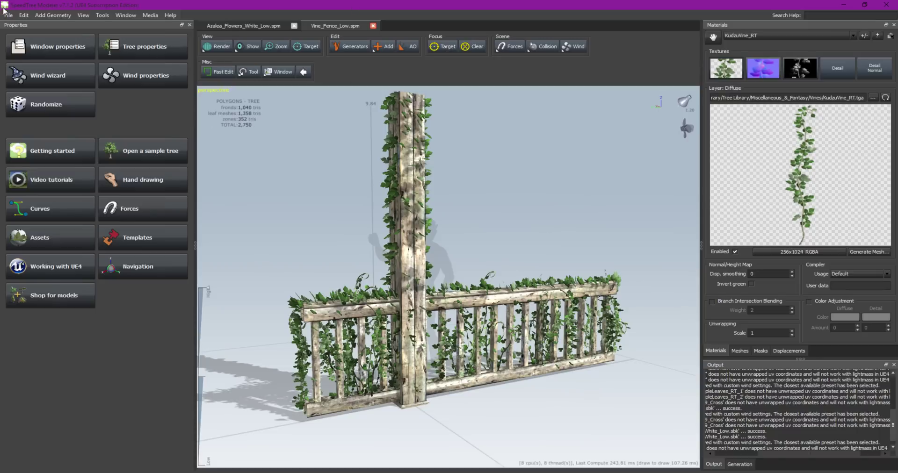
# Start opening a model and browse into the nested Tree Library category folders
pyautogui.click(8, 15)
pyautogui.click(40, 46)
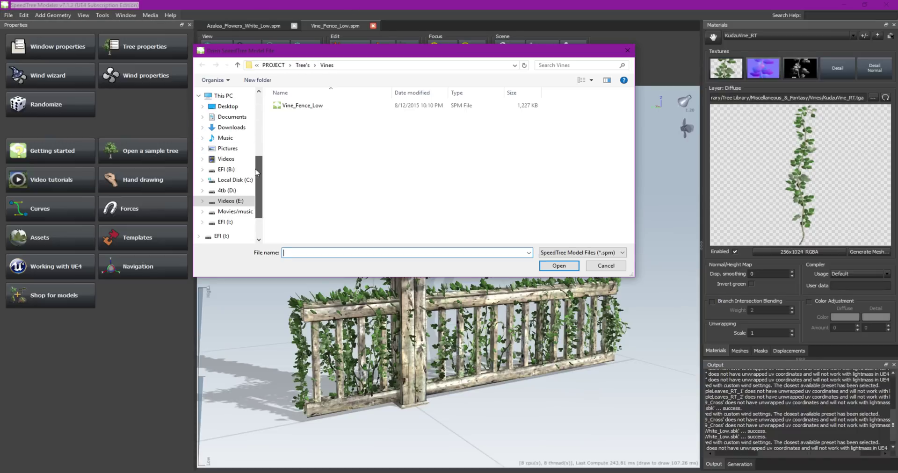
pyautogui.moveTo(257, 173); pyautogui.dragTo(247, 92)
pyautogui.scroll(-1, 239, 222)
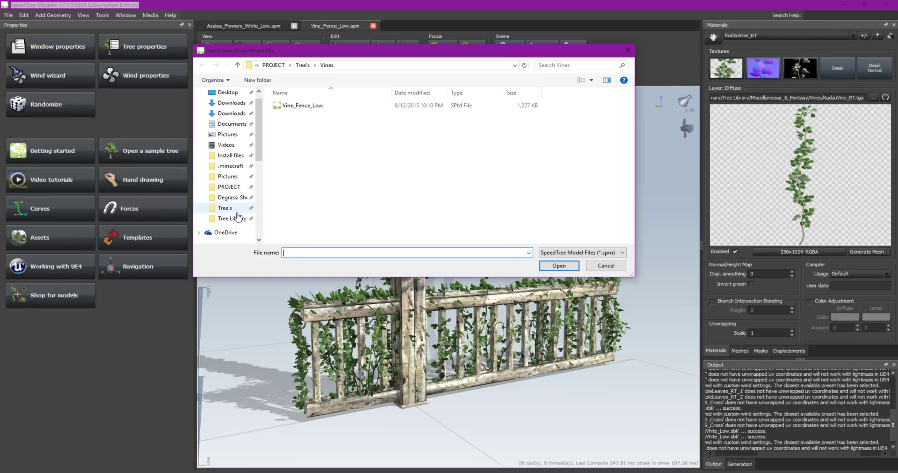
pyautogui.click(232, 219)
pyautogui.doubleClick(302, 106)
pyautogui.doubleClick(302, 106)
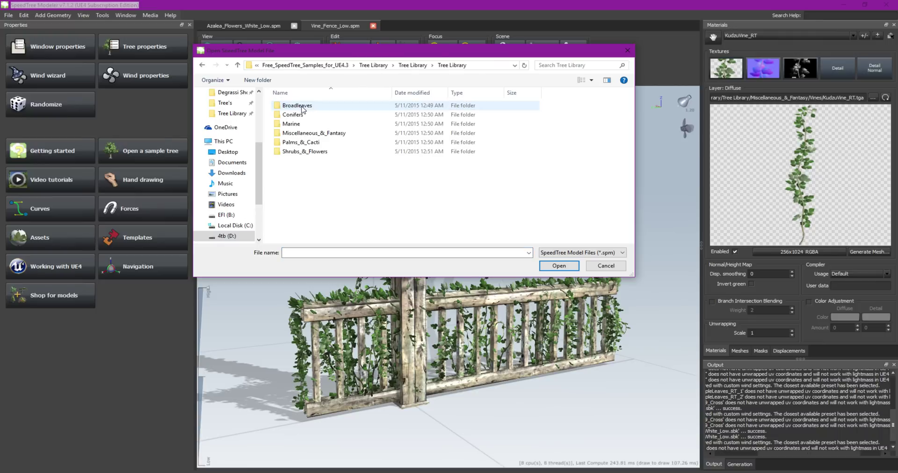
# Search for 'vi', enter the Vines folder and open Vine_Shed_Low.spm
pyautogui.click(575, 65)
pyautogui.write('vines')
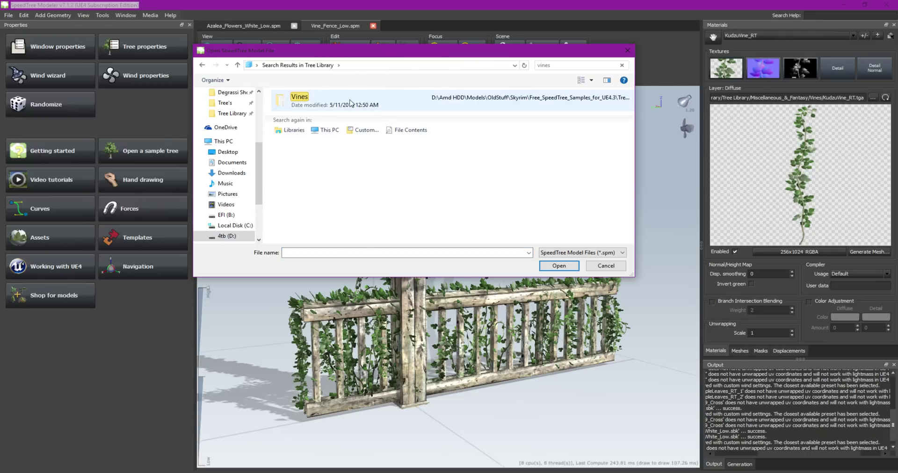
pyautogui.doubleClick(342, 98)
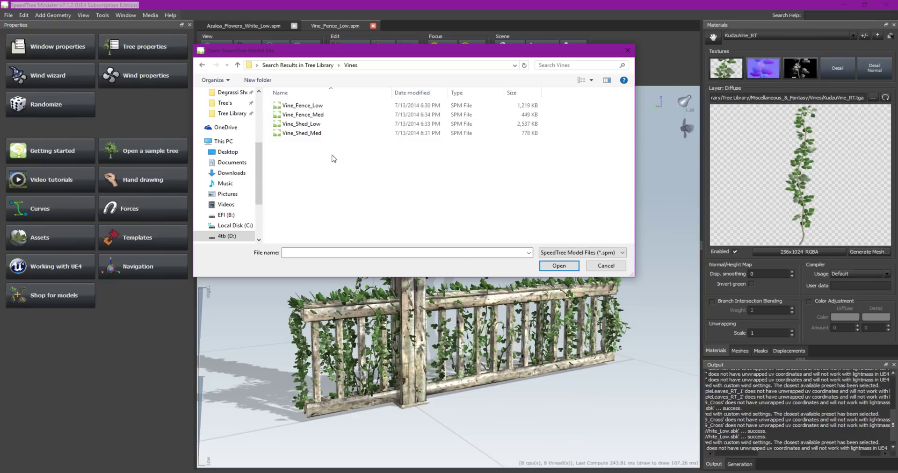
pyautogui.doubleClick(306, 124)
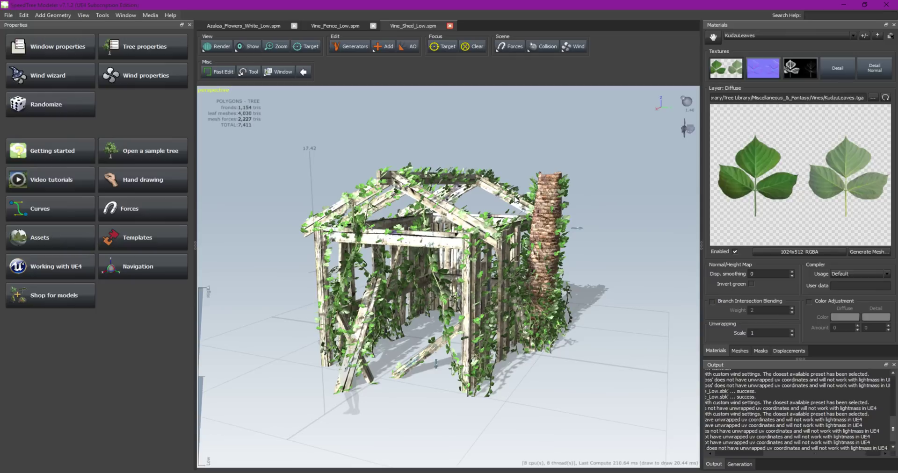
pyautogui.moveTo(515, 199); pyautogui.dragTo(430, 255)
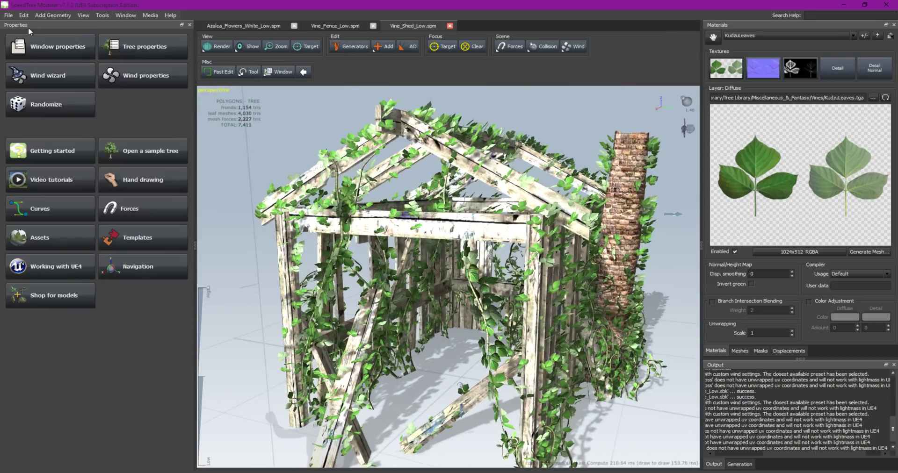
# Begin saving Vine_Shed_Low to a new location in the project's Tree's folder
pyautogui.click(10, 15)
pyautogui.click(42, 90)
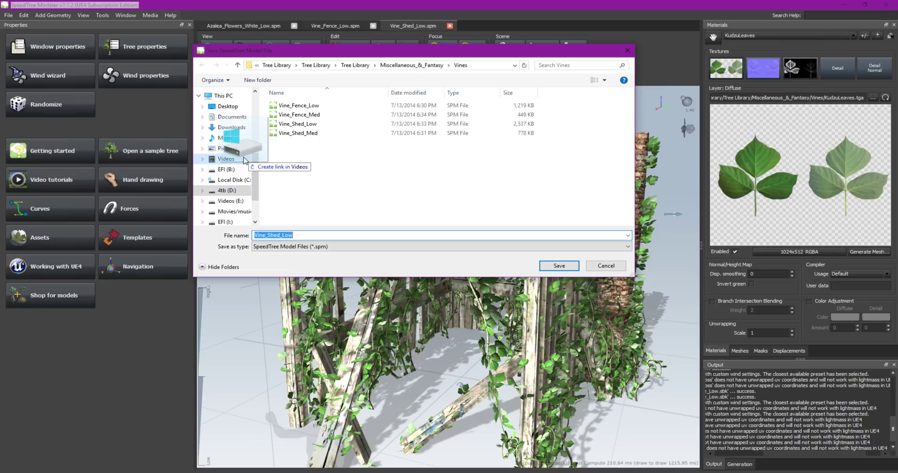
pyautogui.click(245, 178)
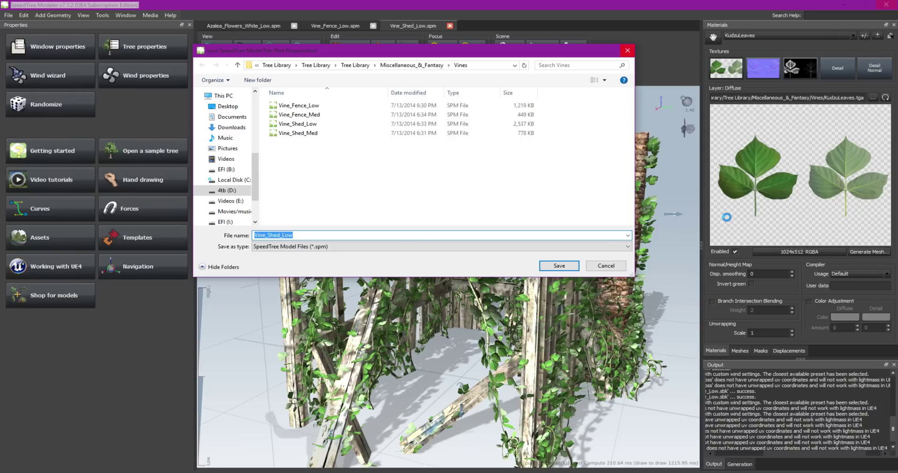
pyautogui.scroll(-3, 252, 206)
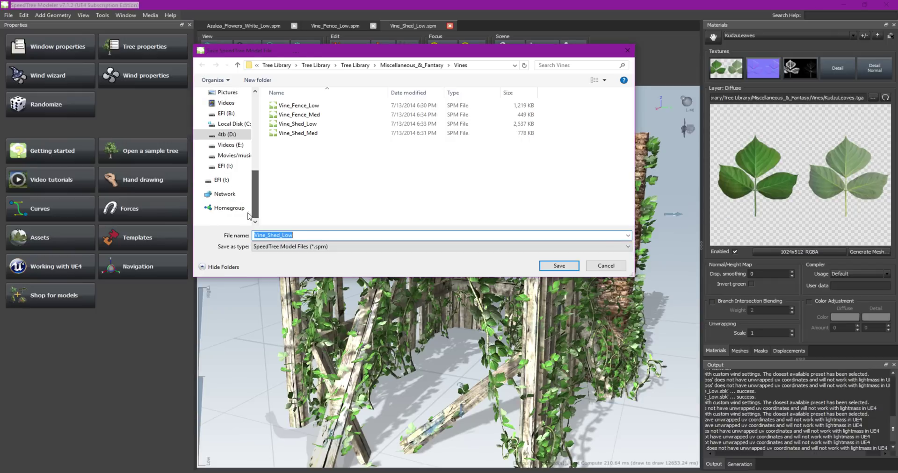
pyautogui.scroll(5, 234, 187)
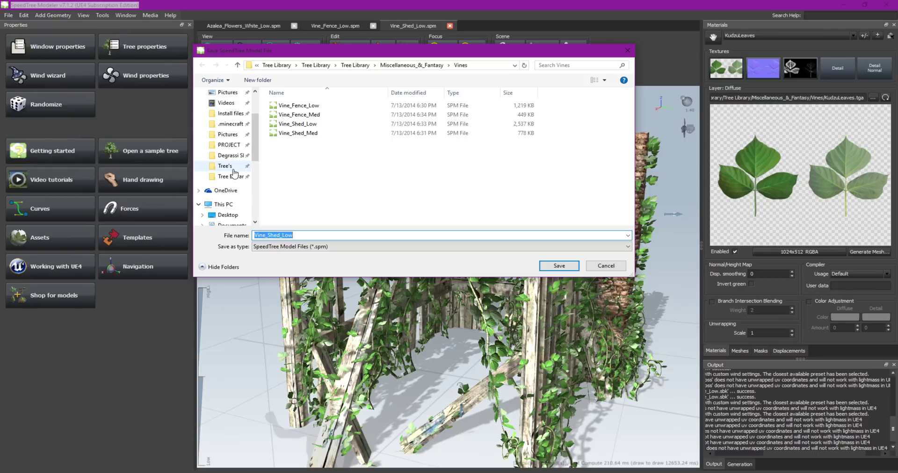
pyautogui.click(225, 166)
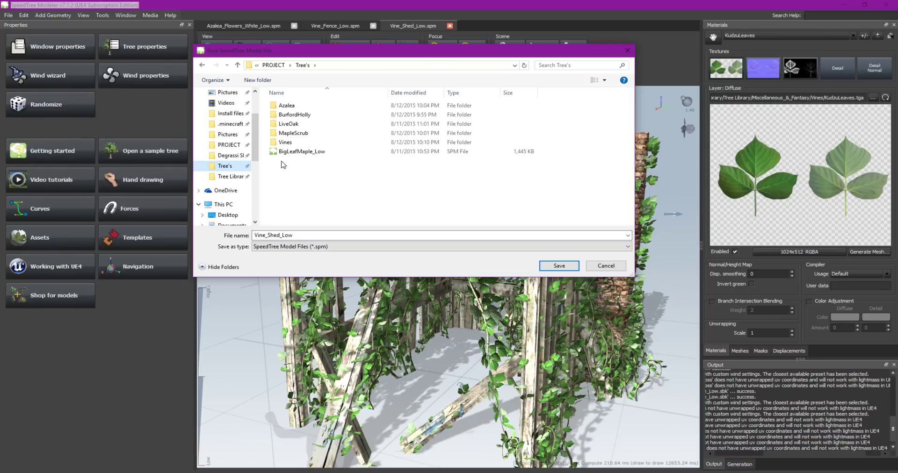
# Create a VineShed folder, save the model into it, and return to Unreal Engine
pyautogui.click(241, 80)
pyautogui.write('Vine')
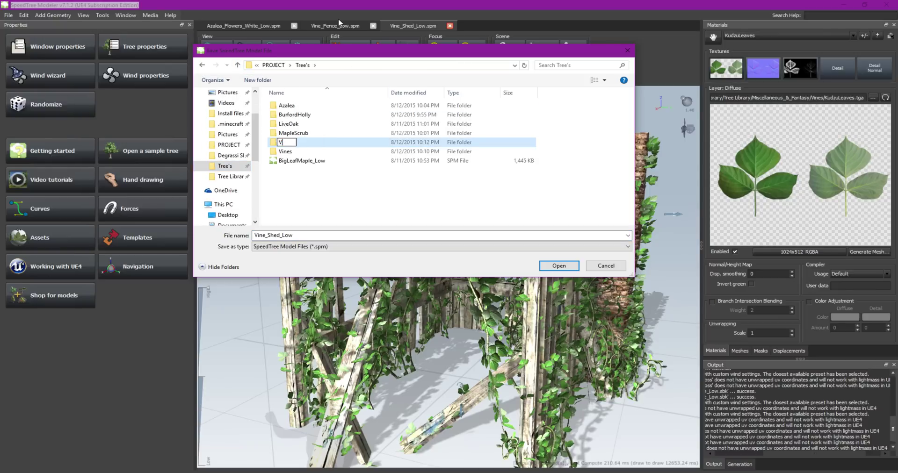
pyautogui.write('S')
pyautogui.write('hed')
pyautogui.press('Return')
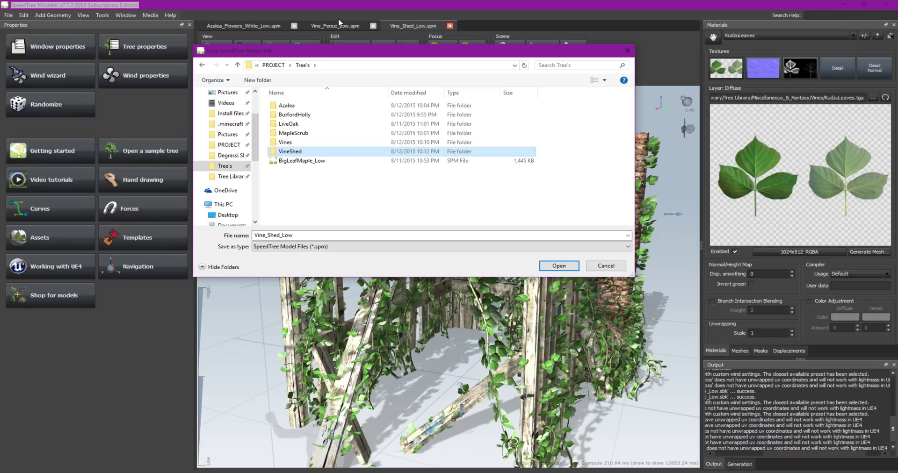
pyautogui.doubleClick(288, 154)
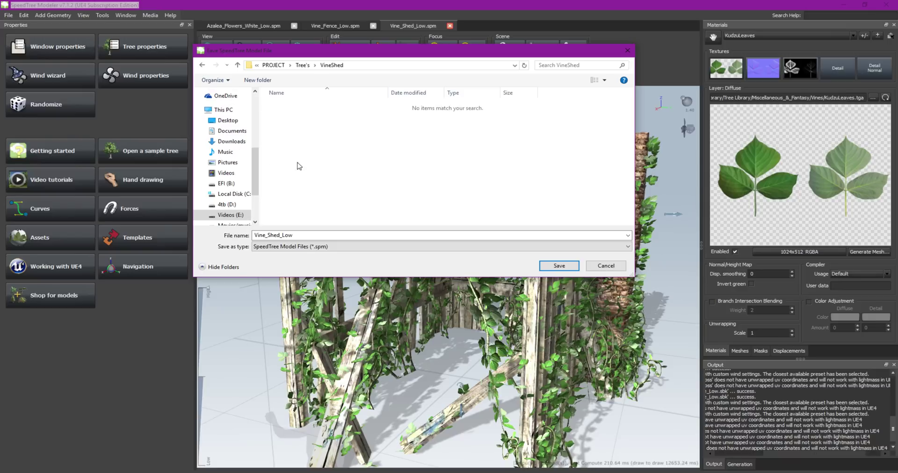
pyautogui.click(549, 269)
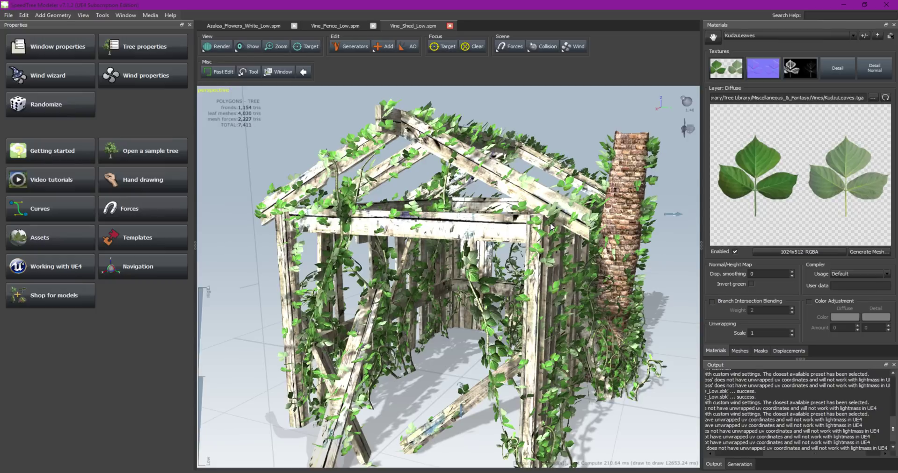
pyautogui.click(844, 4)
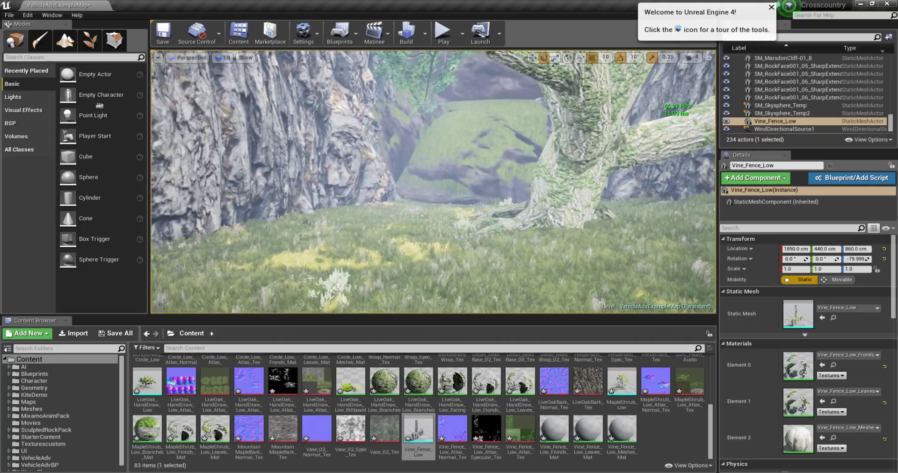
# Import Vine_Shed_Low.srt from Tree's > VineShed using the default SpeedTree options
pyautogui.click(69, 332)
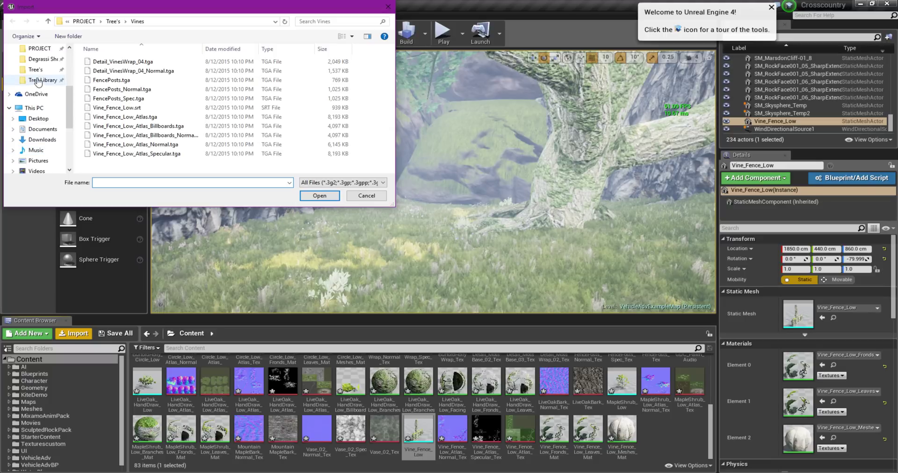
pyautogui.click(35, 69)
pyautogui.doubleClick(106, 98)
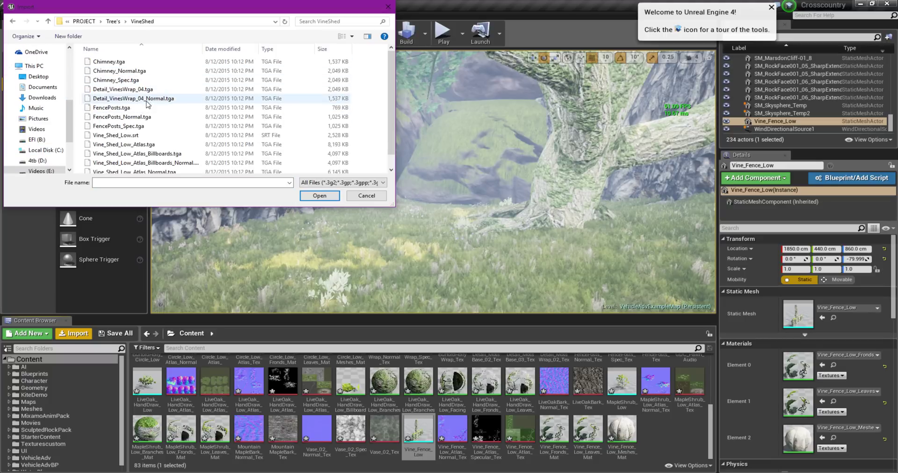
pyautogui.doubleClick(117, 136)
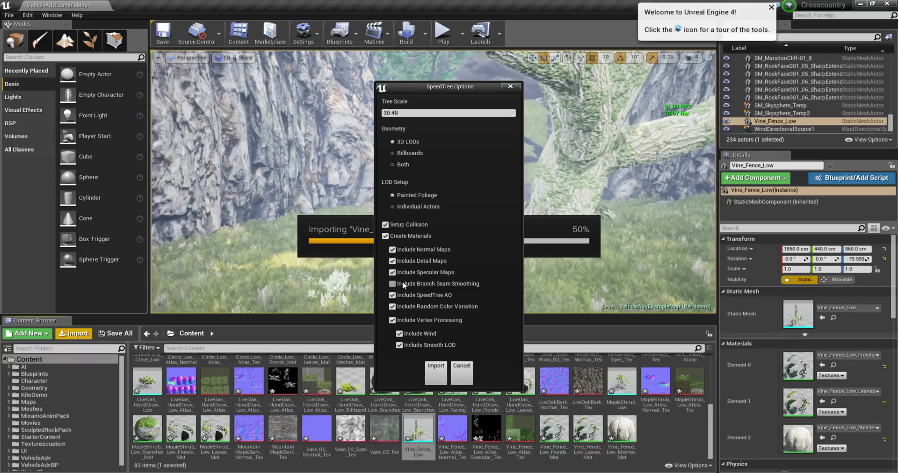
pyautogui.click(436, 373)
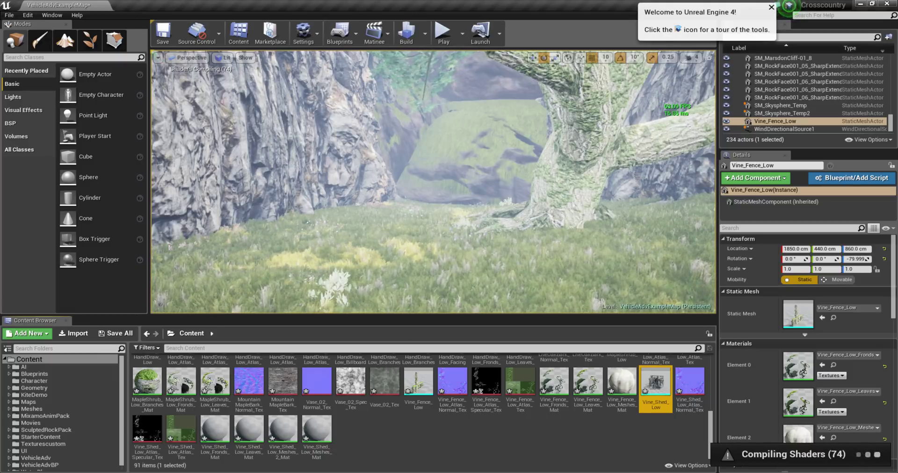
# Drop the Vine_Shed_Low mesh into the trench beside the big maple tree
pyautogui.moveTo(433, 182)
pyautogui.mouseDown(button='right')
pyautogui.moveTo(449, 183)
pyautogui.moveTo(449, 197)
pyautogui.mouseUp(button='right')
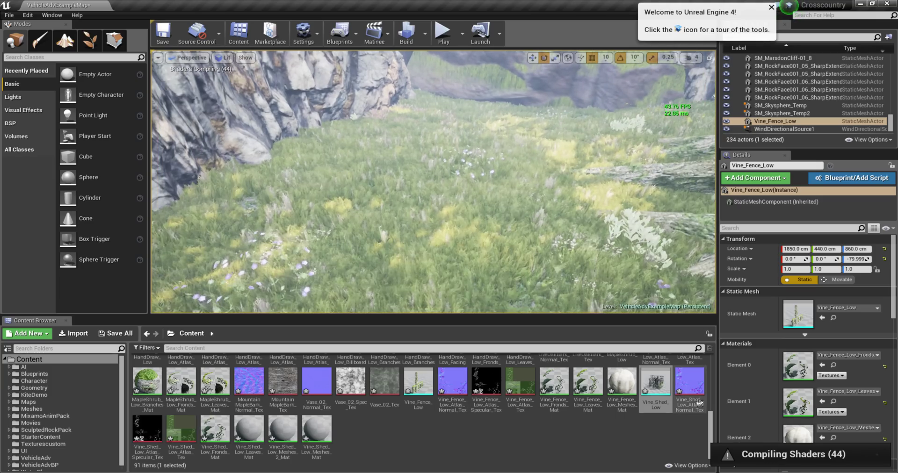
pyautogui.moveTo(656, 382)
pyautogui.mouseDown()
pyautogui.moveTo(443, 150)
pyautogui.moveTo(445, 201)
pyautogui.mouseUp()
pyautogui.moveTo(445, 201)
pyautogui.mouseDown(button='right')
pyautogui.moveTo(435, 187)
pyautogui.moveTo(485, 189)
pyautogui.mouseUp(button='right')
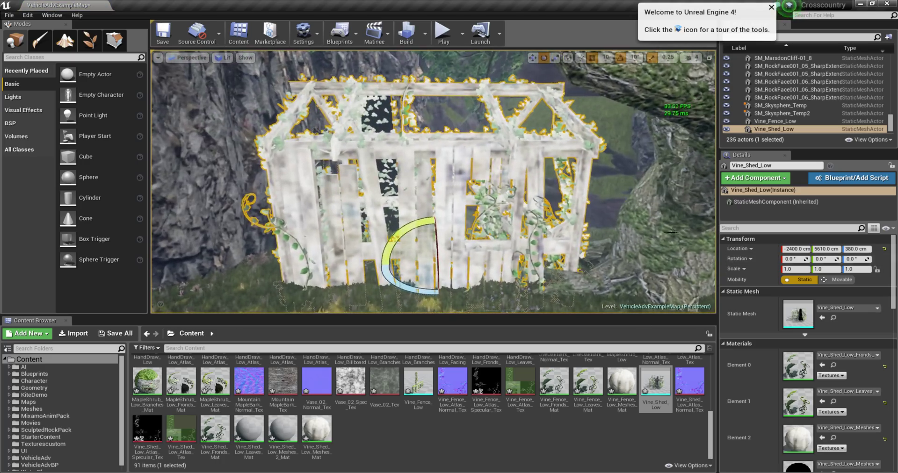
pyautogui.click(648, 70)
pyautogui.moveTo(647, 69); pyautogui.dragTo(647, 70, button='right')
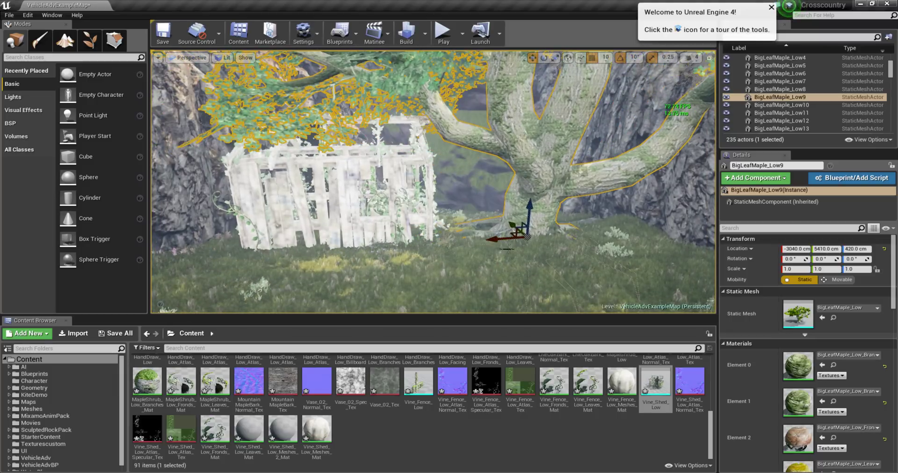
# Rotate the vine shed about 110° around its vertical axis
pyautogui.moveTo(454, 219); pyautogui.dragTo(420, 206, button='right')
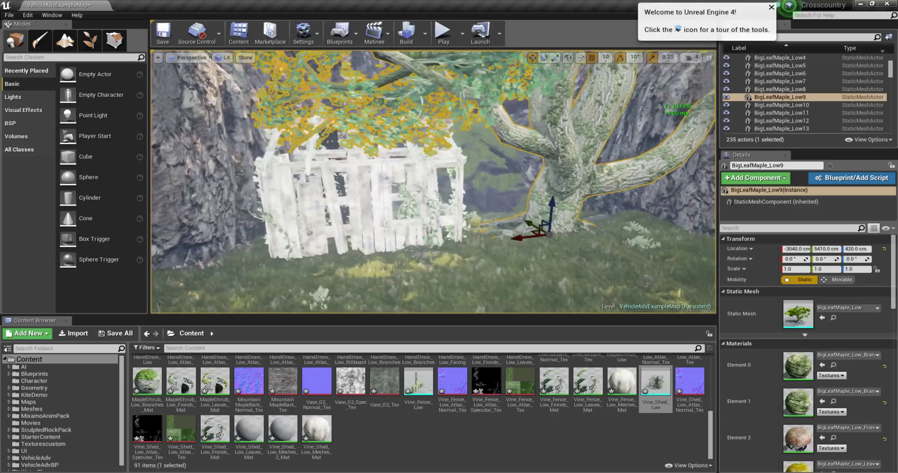
pyautogui.click(414, 204)
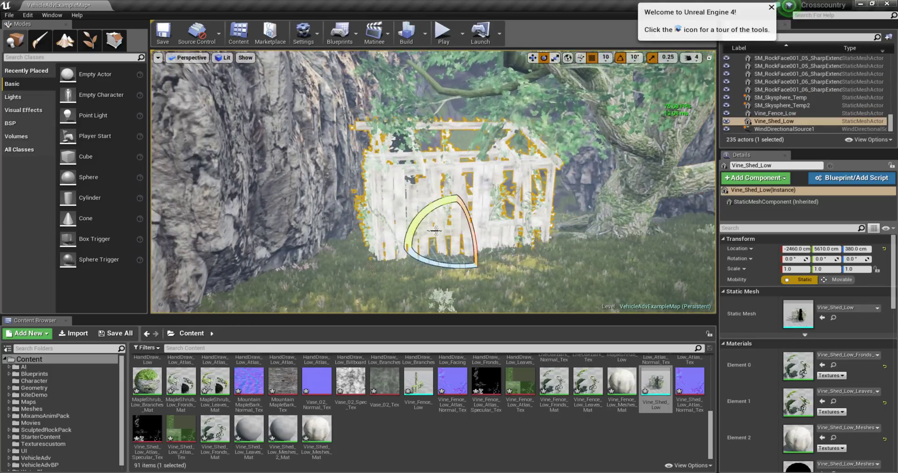
pyautogui.moveTo(444, 263); pyautogui.dragTo(491, 262)
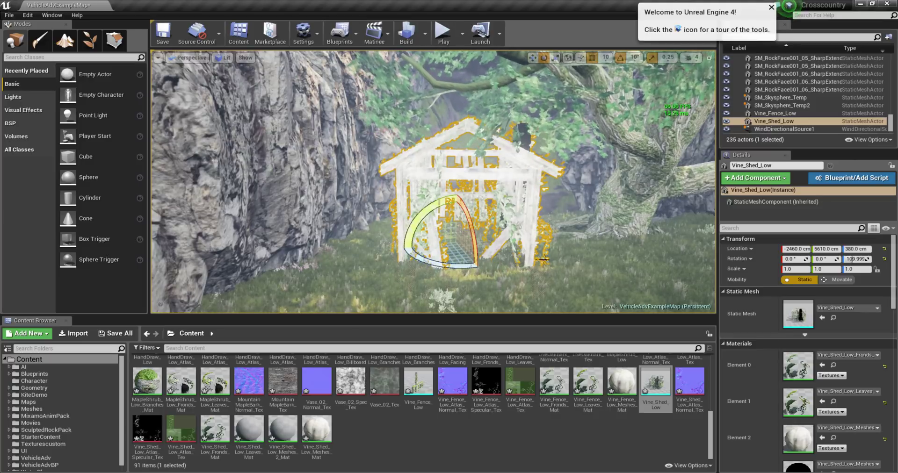
pyautogui.moveTo(542, 260); pyautogui.dragTo(518, 73, button='right')
# Play the level, run forward to the shed, then stop and fly close to its dark wall gap
pyautogui.click(448, 45)
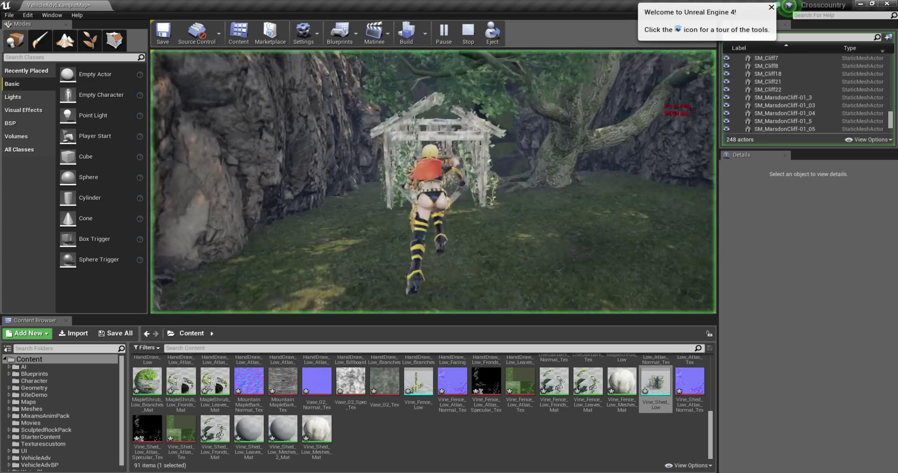
pyautogui.press('w')
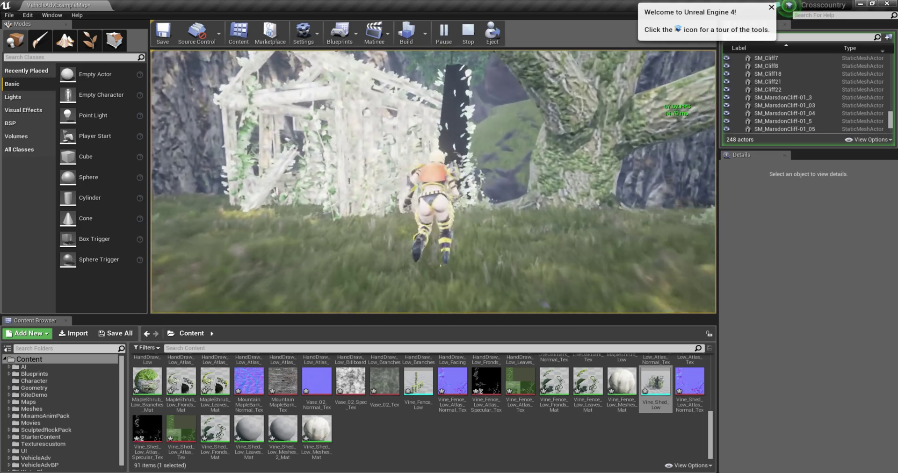
pyautogui.press('Escape')
pyautogui.moveTo(462, 156); pyautogui.dragTo(472, 159, button='right')
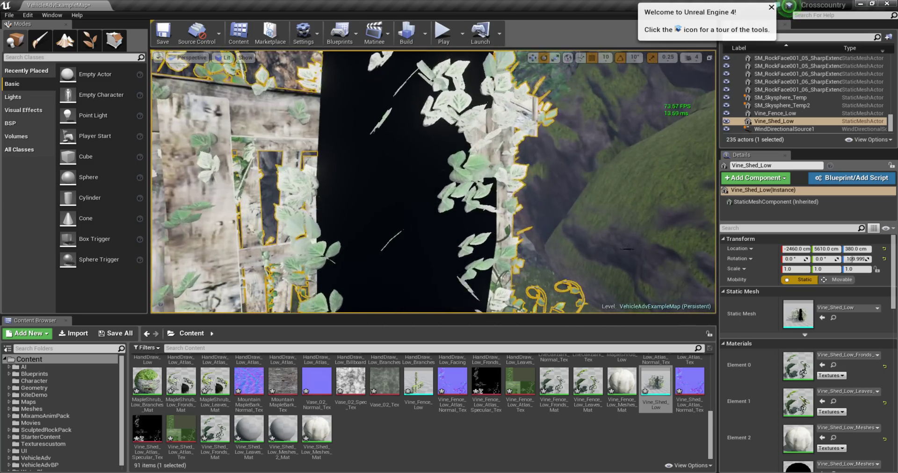
# Inspect the shed's black Vine_Shed_Low_Meshes_2_Mat material graph, then show the StarterContent folder
pyautogui.doubleClick(797, 315)
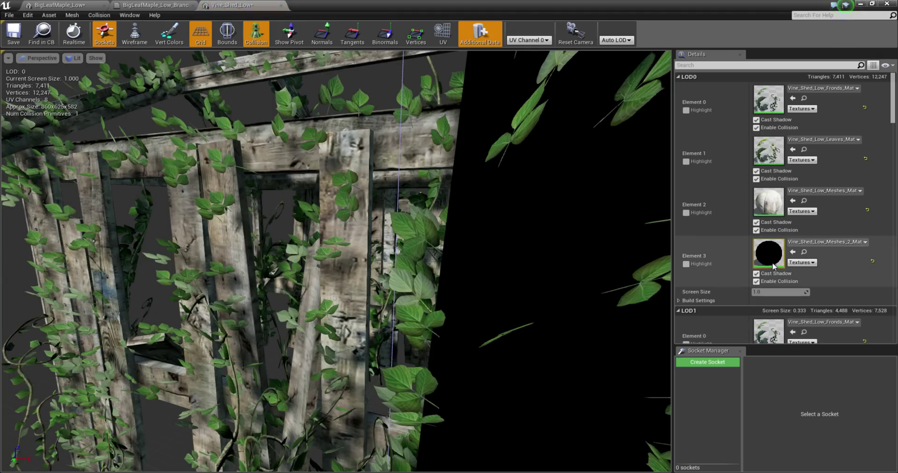
pyautogui.doubleClick(769, 254)
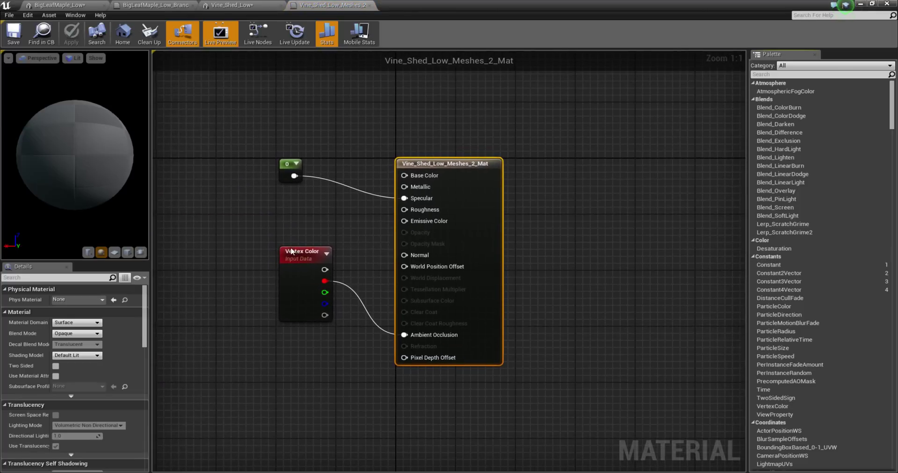
pyautogui.moveTo(291, 252)
pyautogui.mouseDown(button='right')
pyautogui.moveTo(497, 284)
pyautogui.moveTo(484, 288)
pyautogui.mouseUp(button='right')
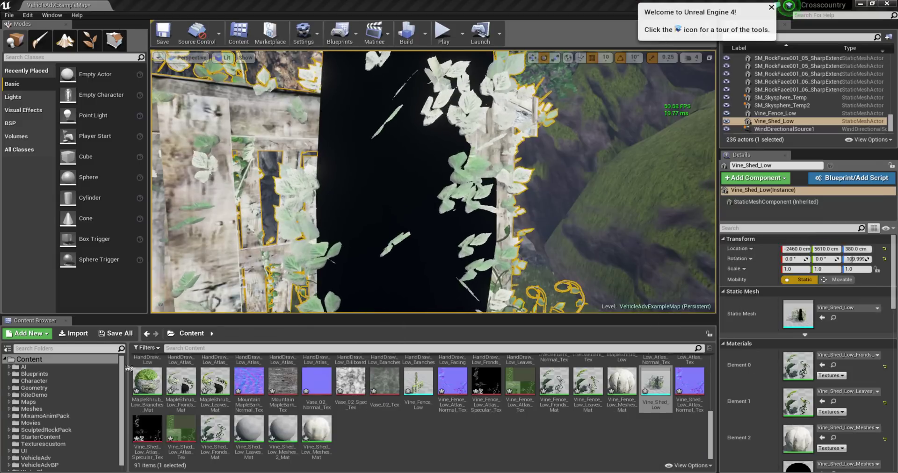
pyautogui.scroll(-1, 57, 419)
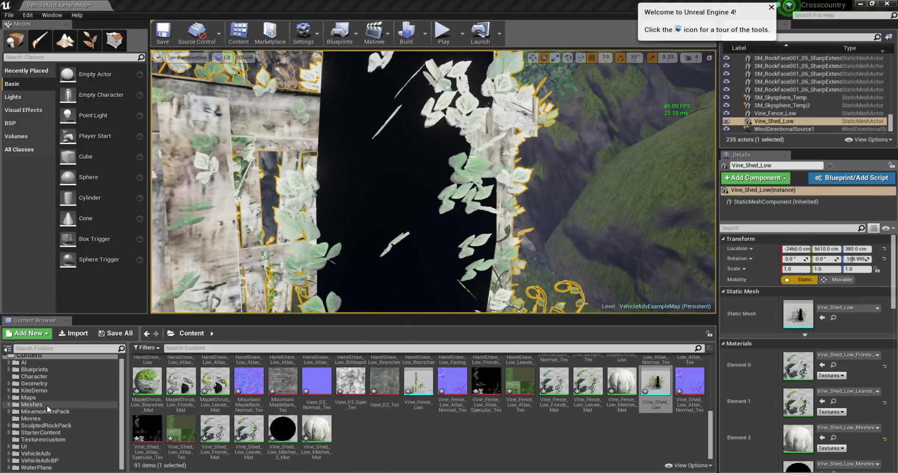
pyautogui.click(47, 433)
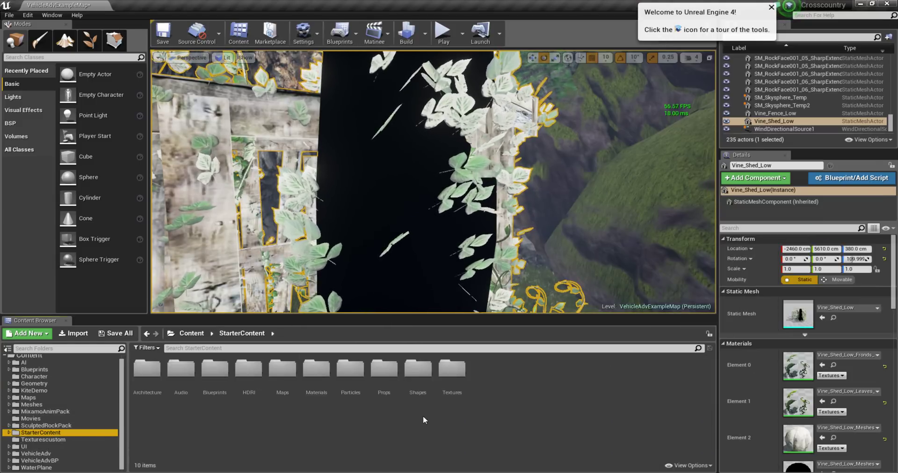
# Drag M_Brick_Clay_New from StarterContent Materials onto the shed, undoing the two mistaken drops
pyautogui.doubleClick(316, 369)
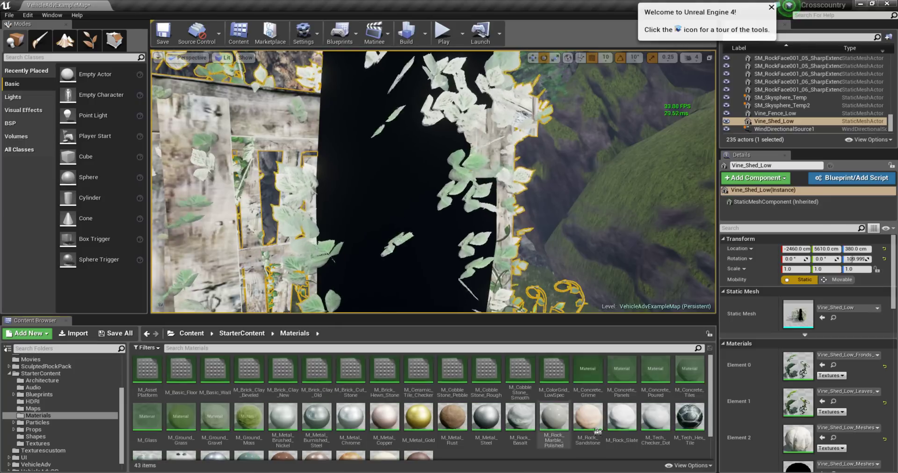
pyautogui.scroll(1, 602, 431)
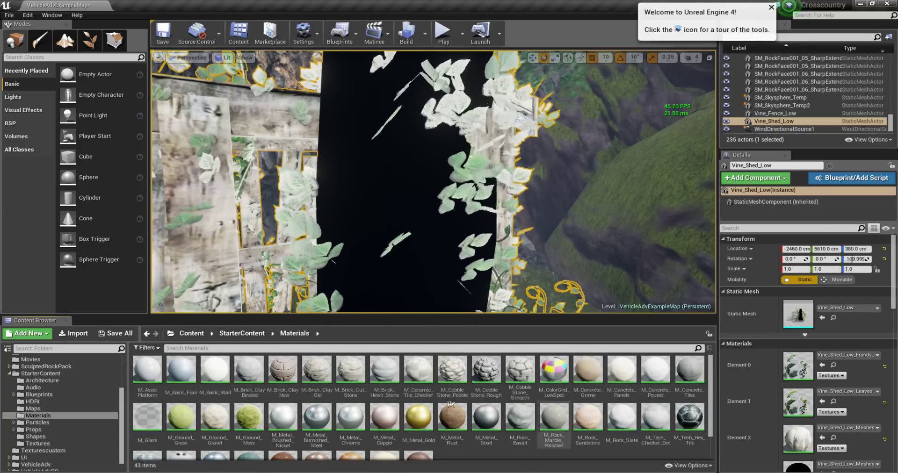
pyautogui.click(287, 380)
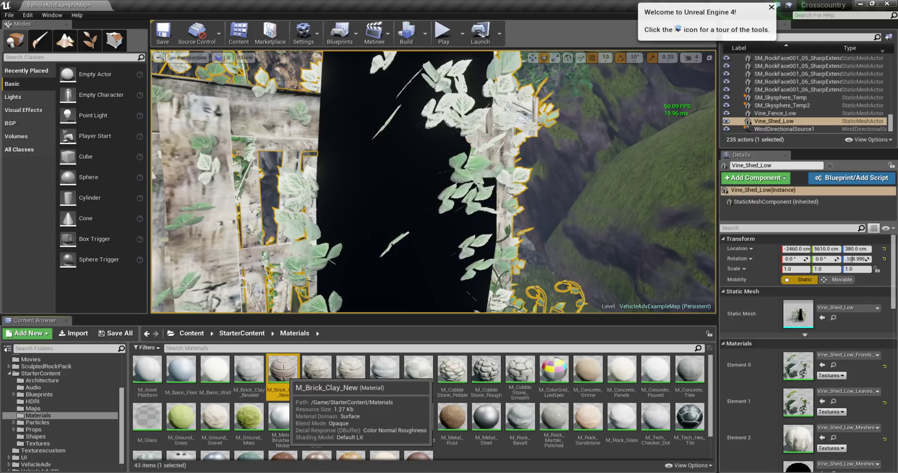
pyautogui.moveTo(283, 370); pyautogui.dragTo(798, 403)
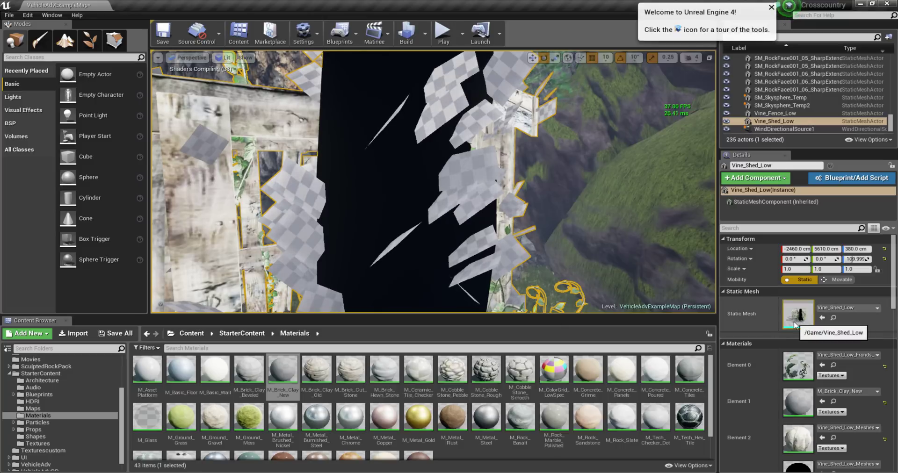
pyautogui.scroll(-5, 795, 325)
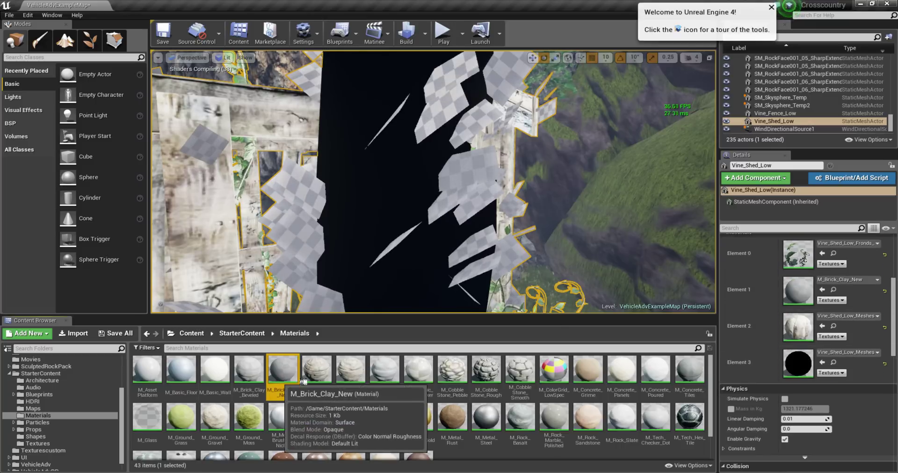
pyautogui.moveTo(303, 381); pyautogui.dragTo(798, 364)
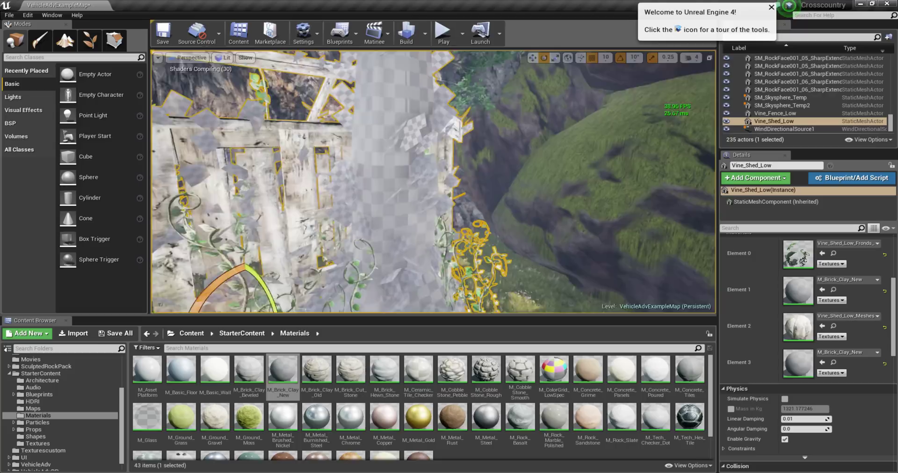
pyautogui.moveTo(432, 183); pyautogui.dragTo(505, 182, button='right')
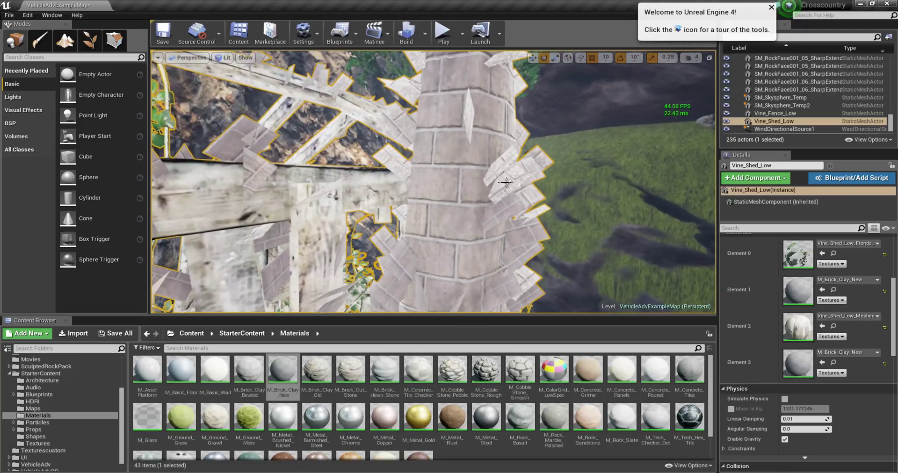
pyautogui.hotkey('ctrl', 'z')
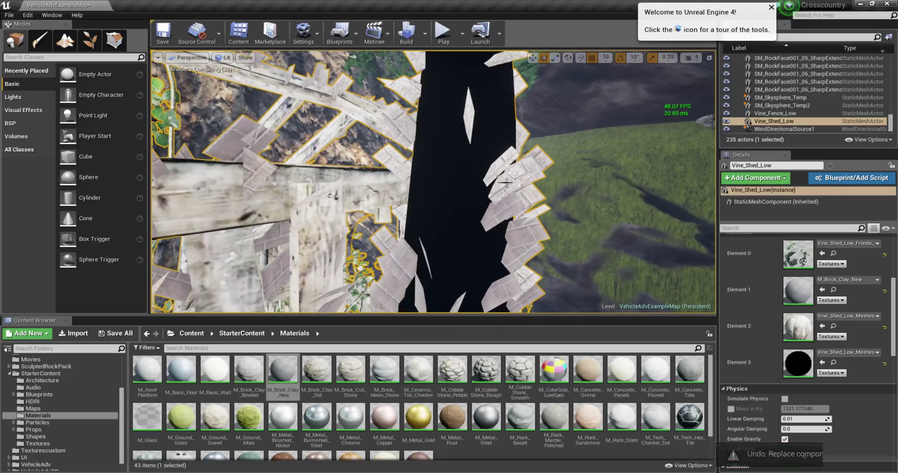
pyautogui.hotkey('ctrl', 'z')
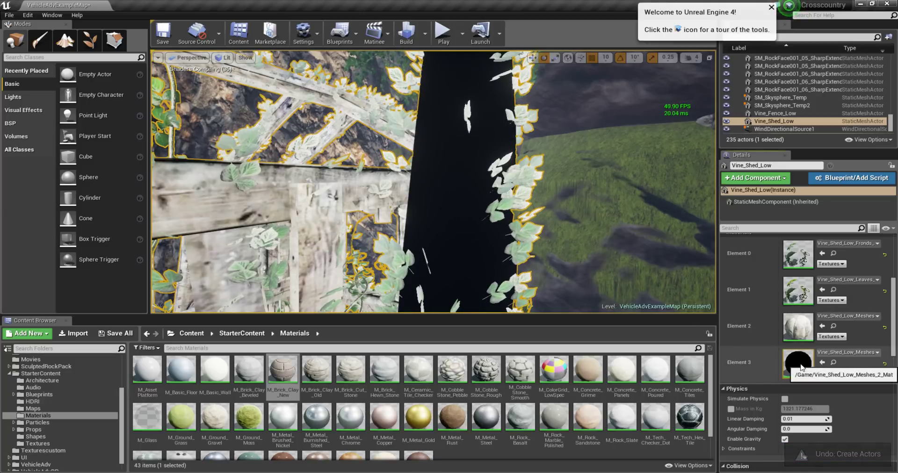
# Assign M_Brick_Clay_New to Element 3 and pull back to see the brick tower
pyautogui.moveTo(283, 372)
pyautogui.mouseDown()
pyautogui.moveTo(616, 379)
pyautogui.moveTo(798, 362)
pyautogui.mouseUp()
pyautogui.scroll(2, 432, 182)
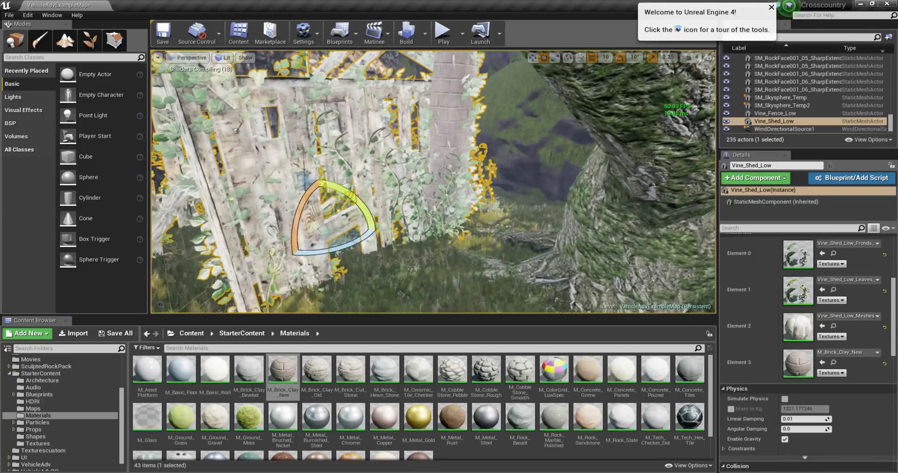
pyautogui.scroll(2, 432, 183)
pyautogui.scroll(2, 432, 183)
pyautogui.scroll(2, 432, 182)
pyautogui.moveTo(433, 182); pyautogui.dragTo(432, 210)
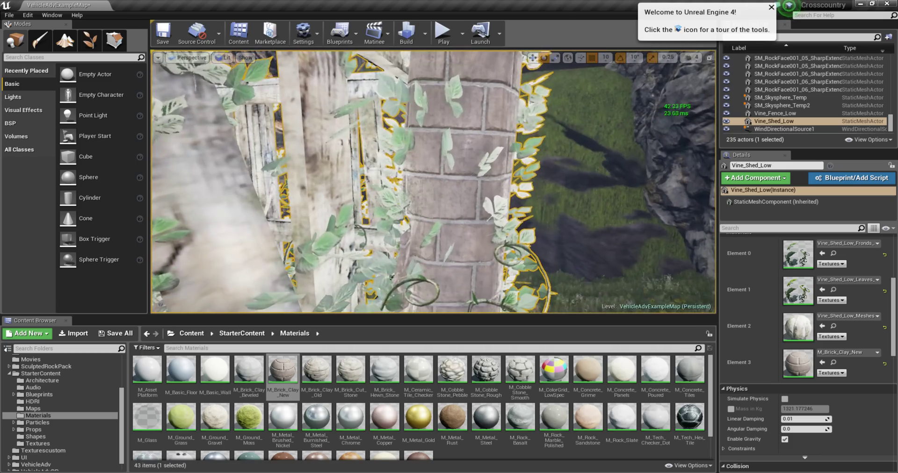
# Look over the brick pillar, then select the BigLeafMaple_Low9 tree beside the shed
pyautogui.moveTo(433, 182)
pyautogui.mouseDown(button='right')
pyautogui.moveTo(433, 220)
pyautogui.moveTo(433, 201)
pyautogui.moveTo(454, 201)
pyautogui.mouseUp(button='right')
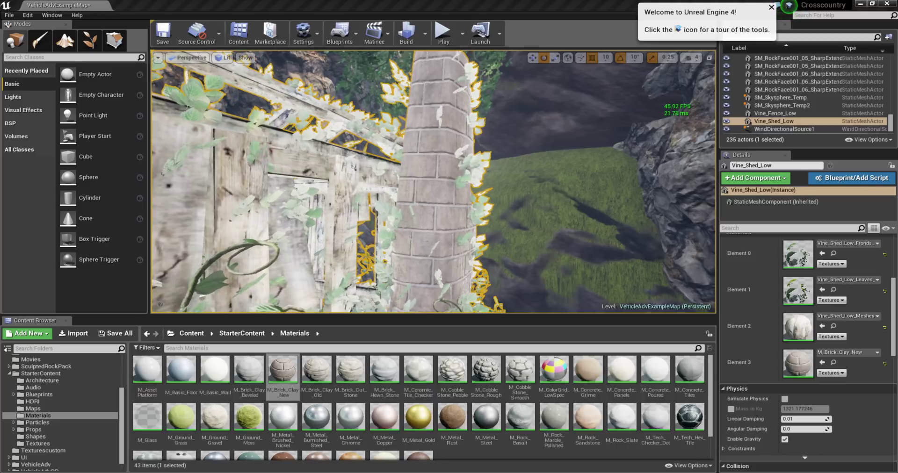
pyautogui.moveTo(433, 183); pyautogui.dragTo(433, 183, button='right')
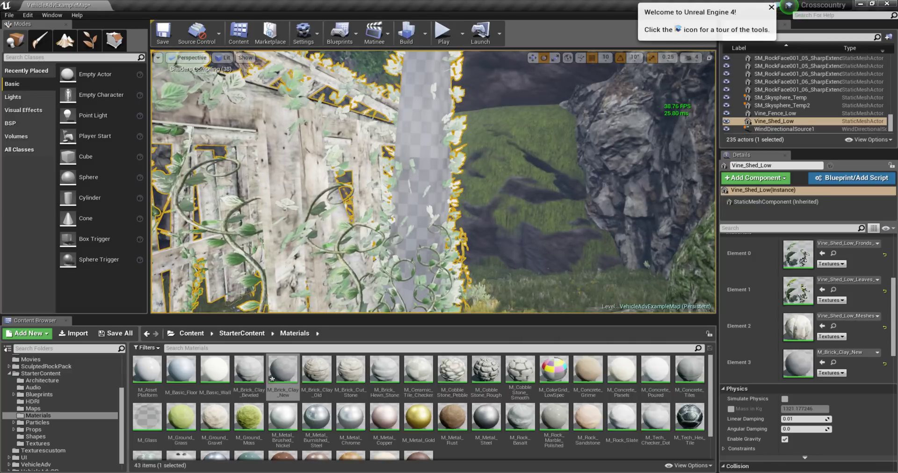
pyautogui.click(483, 267)
pyautogui.moveTo(512, 195); pyautogui.dragTo(512, 195, button='right')
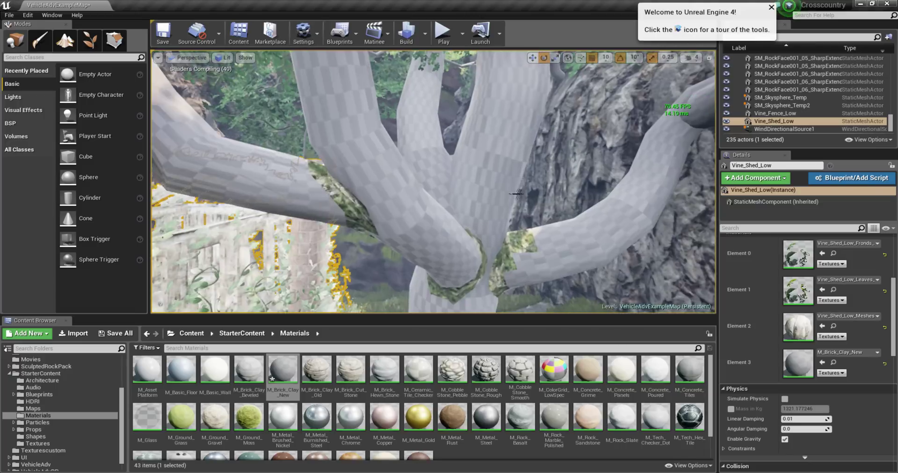
pyautogui.click(516, 193)
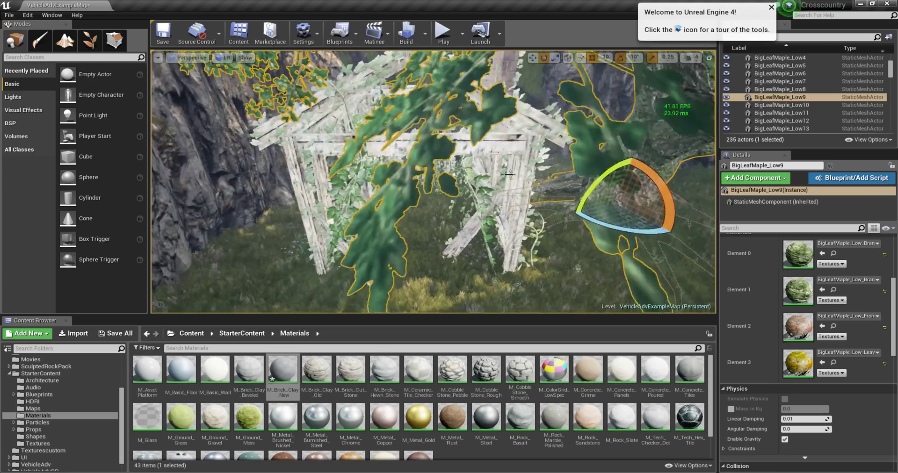
# Frame Vine_Shed_Low from the World Outliner and orbit past the cliff toward the trees
pyautogui.doubleClick(774, 121)
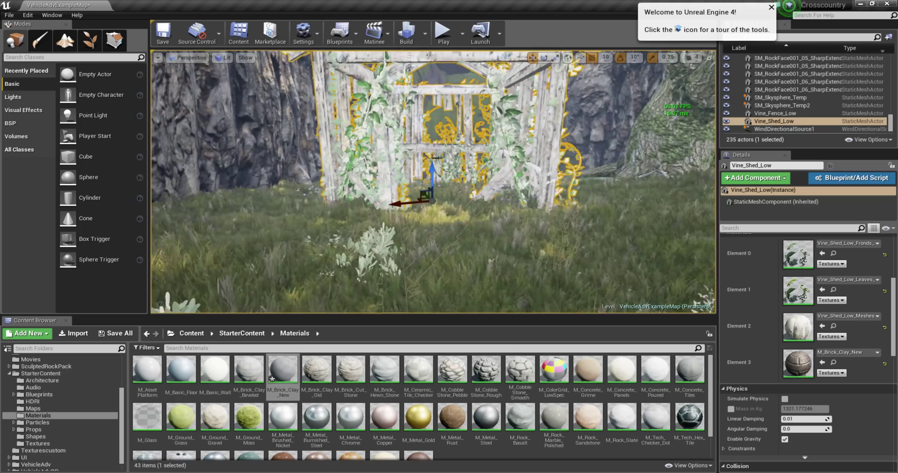
pyautogui.keyDown('alt'); pyautogui.moveTo(435, 174); pyautogui.dragTo(458, 178); pyautogui.keyUp('alt')
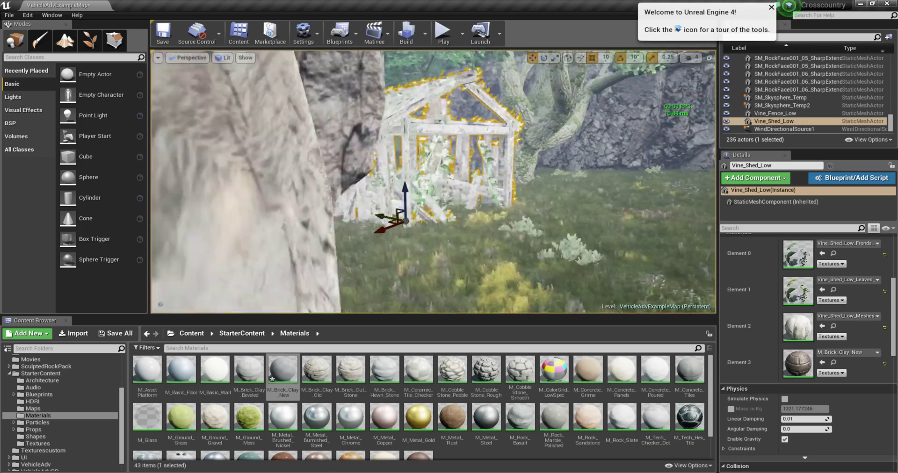
pyautogui.moveTo(435, 178); pyautogui.dragTo(538, 177, button='right')
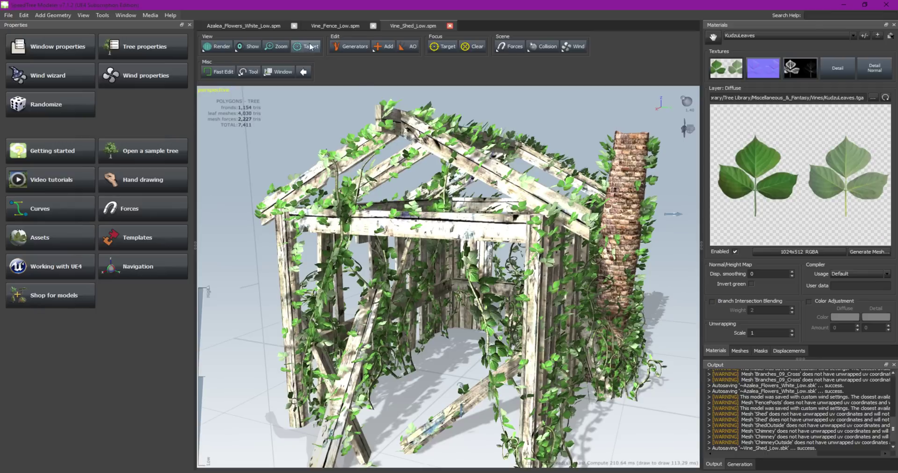
# Switch to the Vine_Fence_Low model and delete its vine zone geometry
pyautogui.click(335, 26)
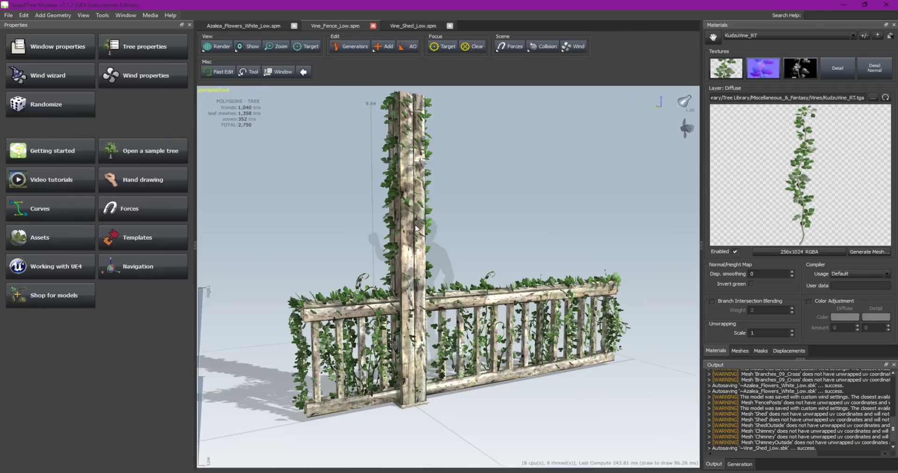
pyautogui.click(407, 244)
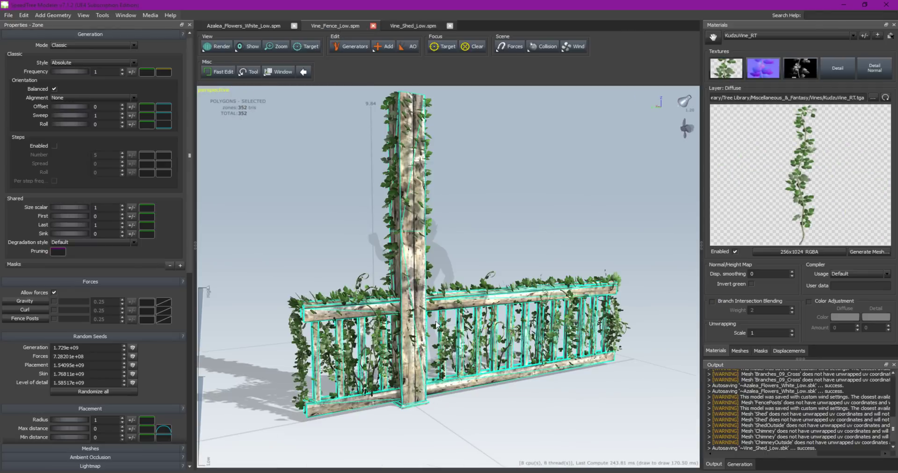
pyautogui.press('Delete')
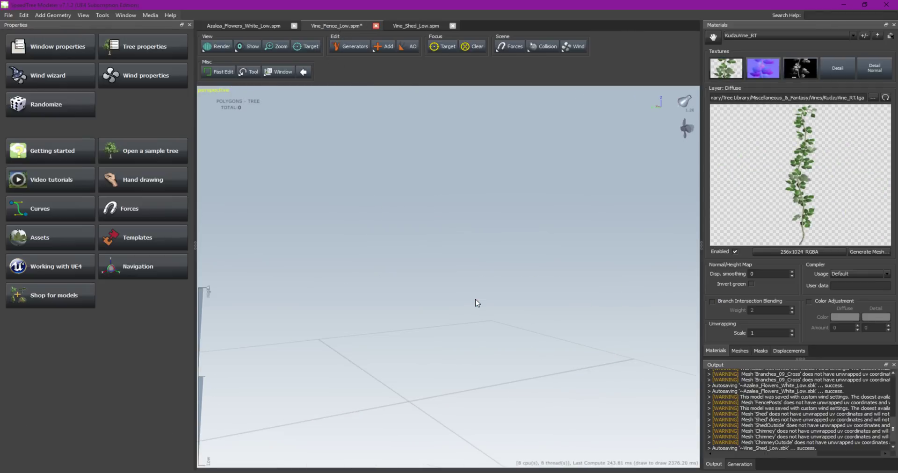
# Start generating a KudzuVine_RT cutout mesh and raise its corner count
pyautogui.click(856, 252)
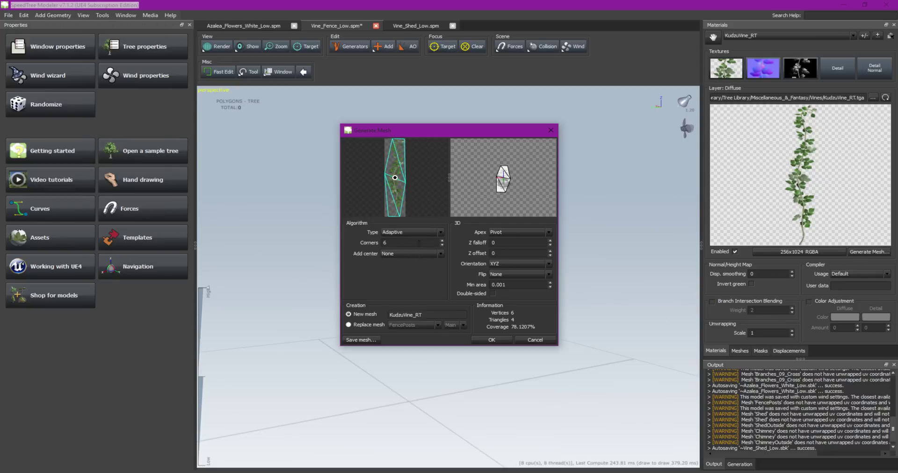
pyautogui.click(442, 241)
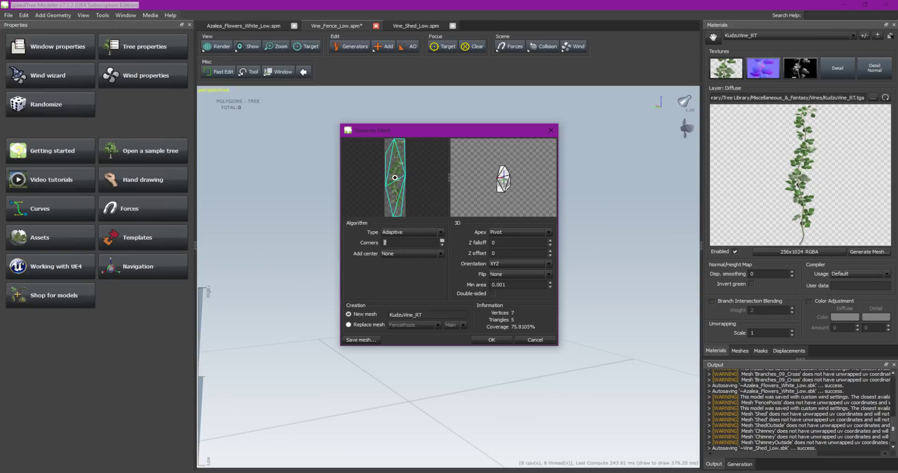
pyautogui.moveTo(442, 242); pyautogui.dragTo(442, 243)
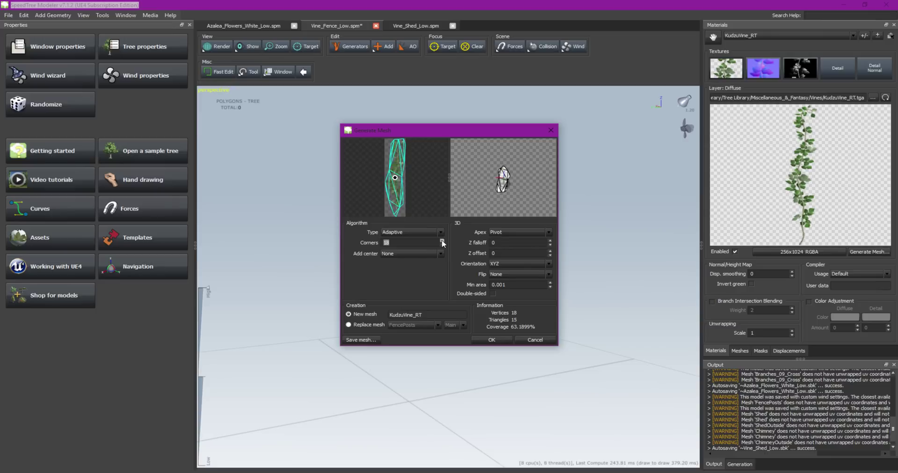
# Set 20 corners, create the KudzuVine_RT mesh, and add it to the scene as a Mesh force
pyautogui.write('20')
pyautogui.click(486, 341)
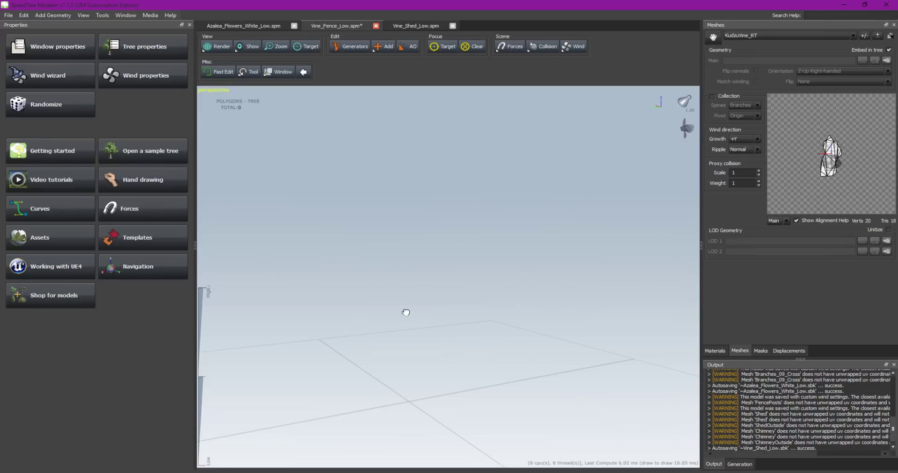
pyautogui.rightClick(452, 370)
pyautogui.click(477, 375)
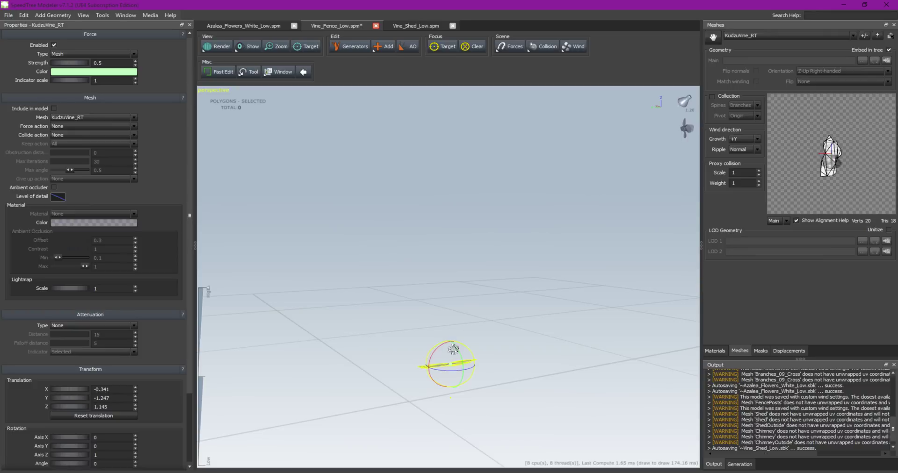
# Rotate the vine mesh and apply the KudzuVine_RT material to it
pyautogui.moveTo(456, 362); pyautogui.dragTo(491, 385)
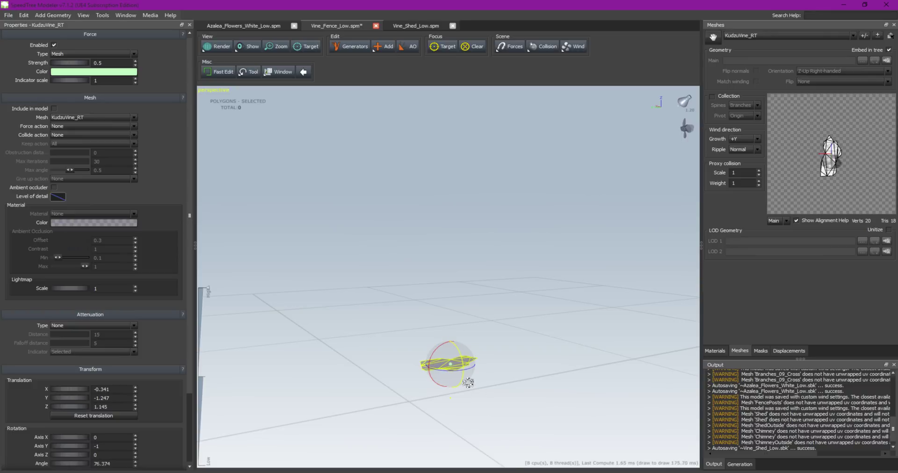
pyautogui.click(723, 350)
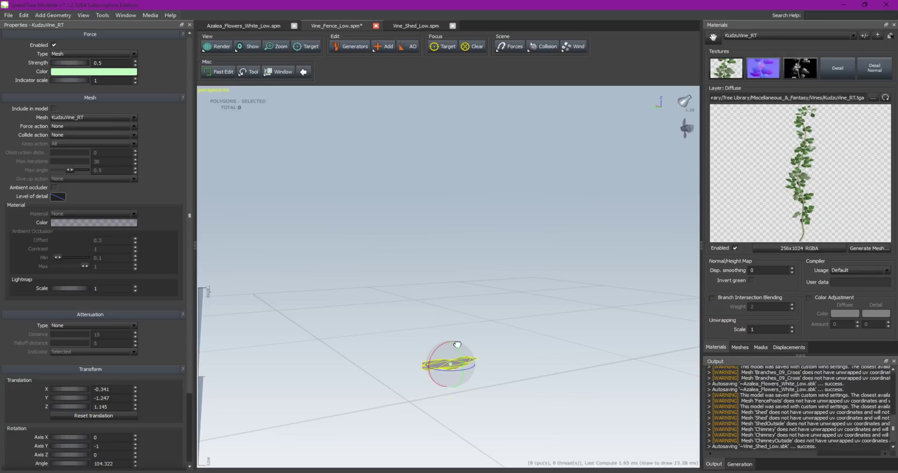
pyautogui.moveTo(453, 365)
pyautogui.mouseDown()
pyautogui.moveTo(479, 372)
pyautogui.moveTo(476, 386)
pyautogui.moveTo(467, 364)
pyautogui.moveTo(436, 375)
pyautogui.mouseUp()
pyautogui.rightClick(496, 398)
pyautogui.press('Escape')
pyautogui.scroll(3, 437, 375)
pyautogui.scroll(3, 436, 375)
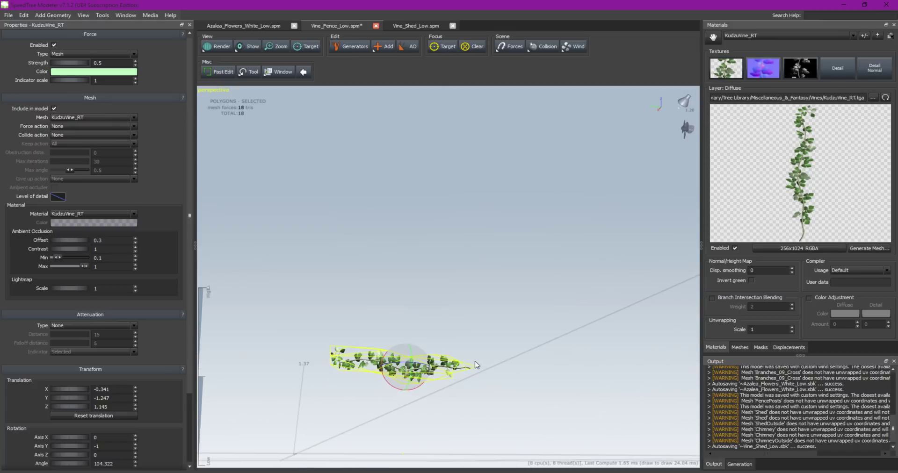
pyautogui.scroll(3, 476, 365)
pyautogui.moveTo(478, 361); pyautogui.dragTo(483, 354)
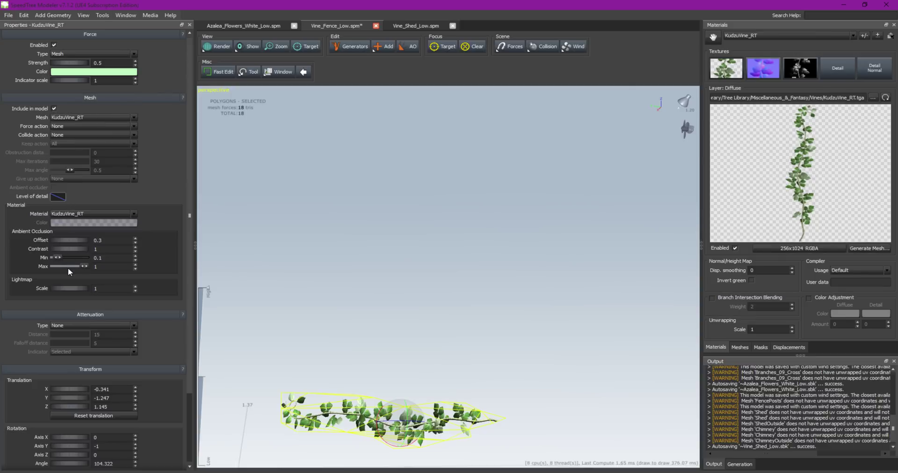
# Set ambient occlusion Min to 1 and recompute ambient occlusion
pyautogui.moveTo(58, 258); pyautogui.dragTo(99, 270)
pyautogui.click(412, 46)
pyautogui.click(442, 285)
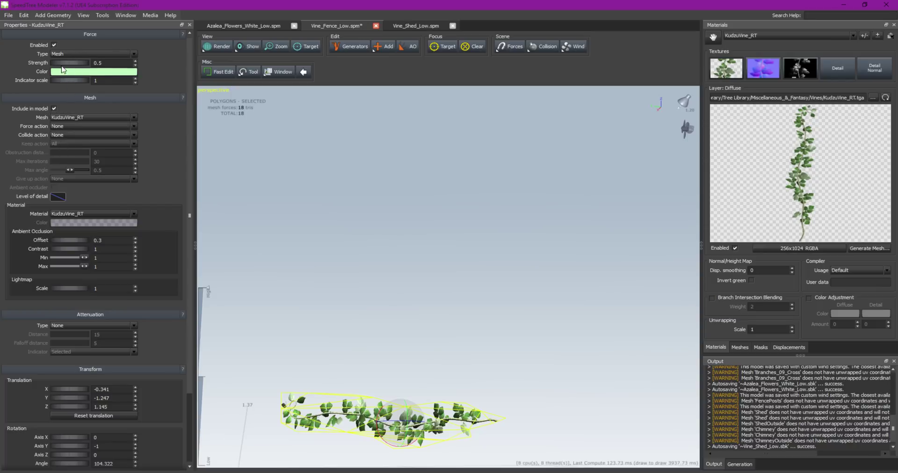
# Fine-tune the vine mesh's rotation angle, checking it from upright and flat views
pyautogui.scroll(-2, 72, 170)
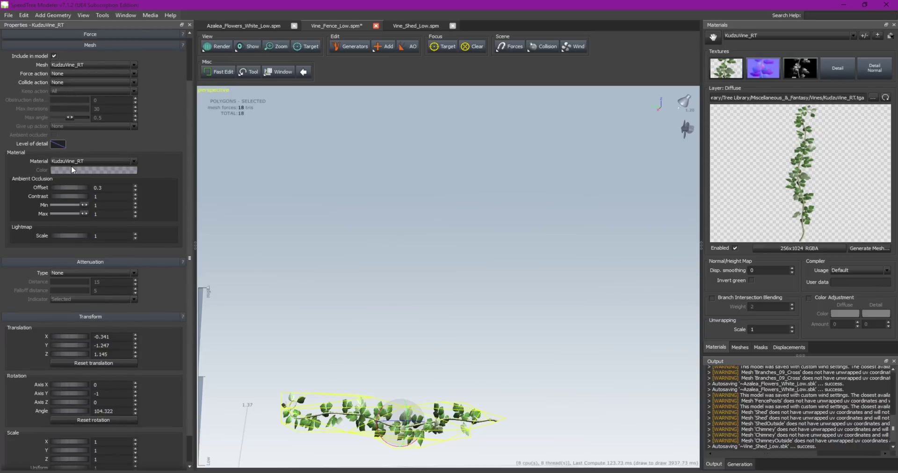
pyautogui.moveTo(522, 386); pyautogui.dragTo(573, 354)
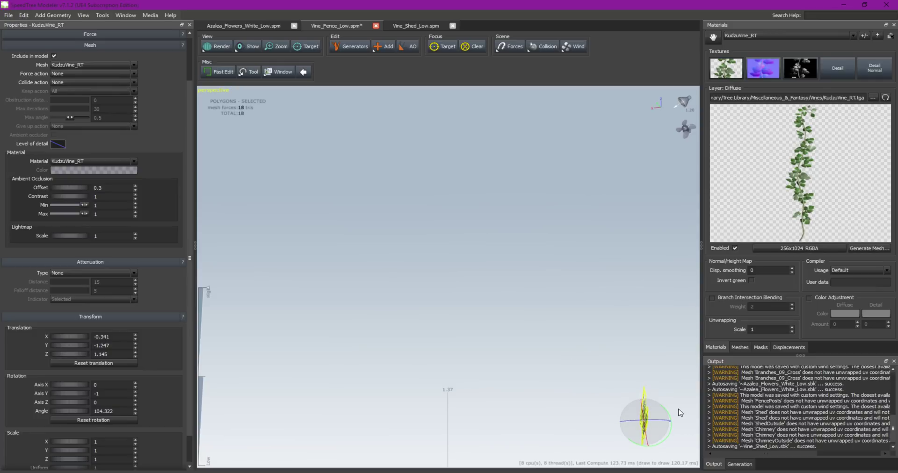
pyautogui.moveTo(667, 410); pyautogui.dragTo(663, 405)
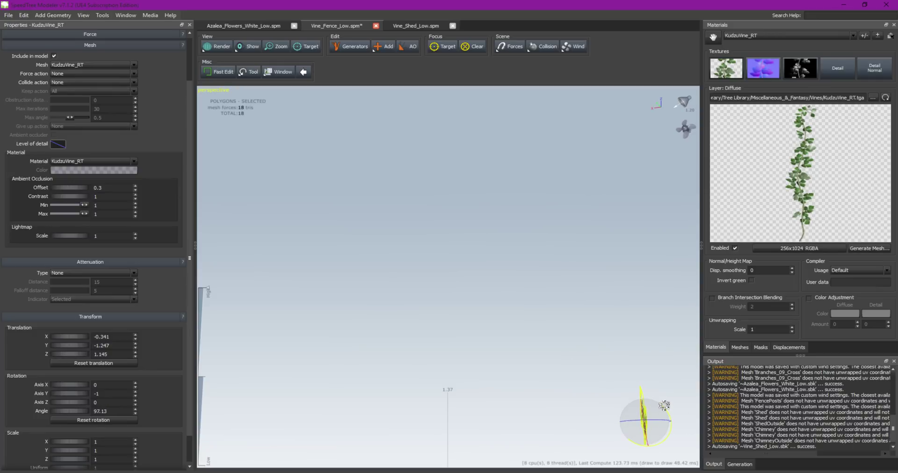
pyautogui.moveTo(651, 375); pyautogui.dragTo(571, 318)
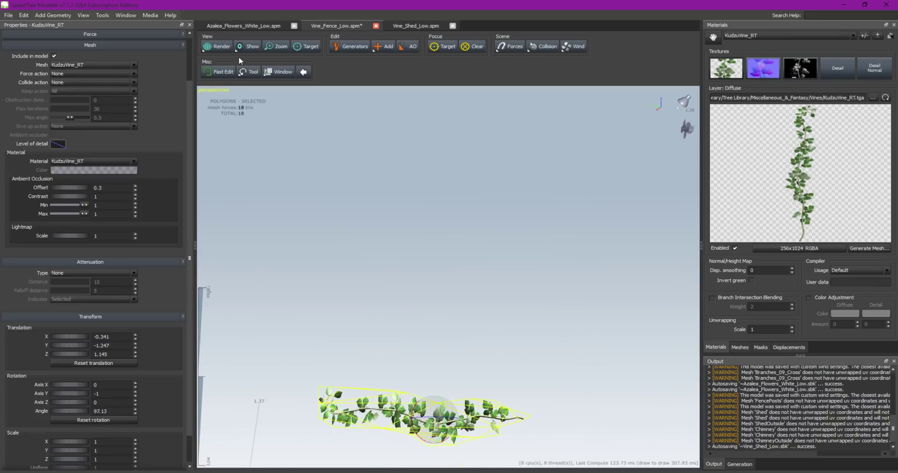
pyautogui.click(9, 15)
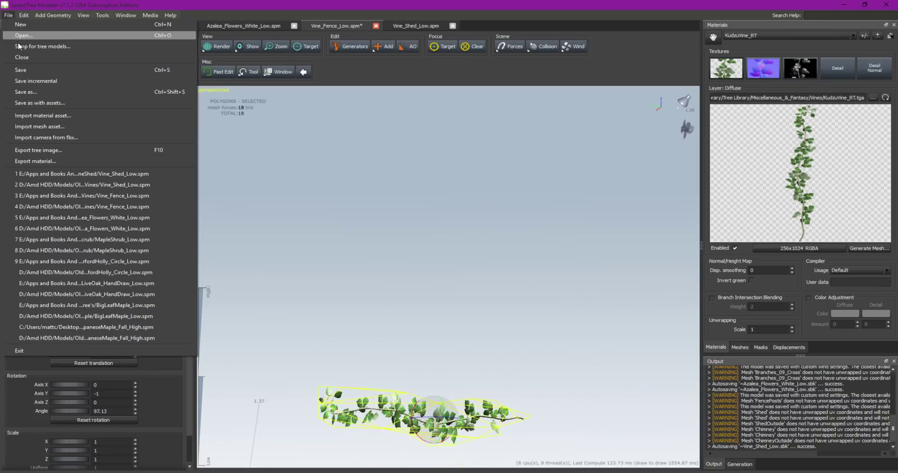
# Save the model as Vine_Low in a new Vinese folder created under Tree's
pyautogui.click(41, 91)
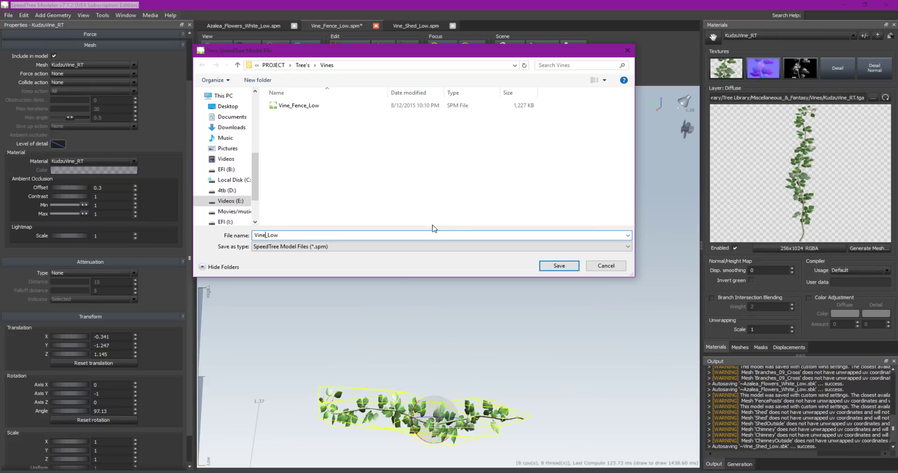
pyautogui.click(302, 65)
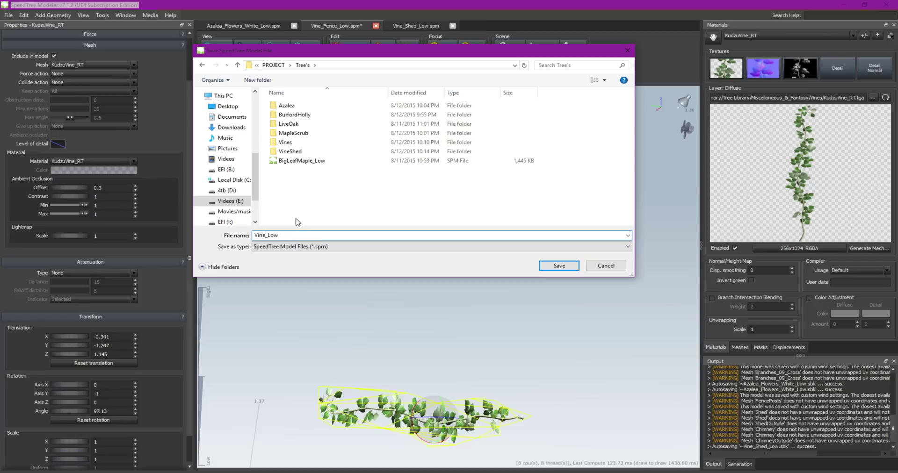
pyautogui.click(258, 80)
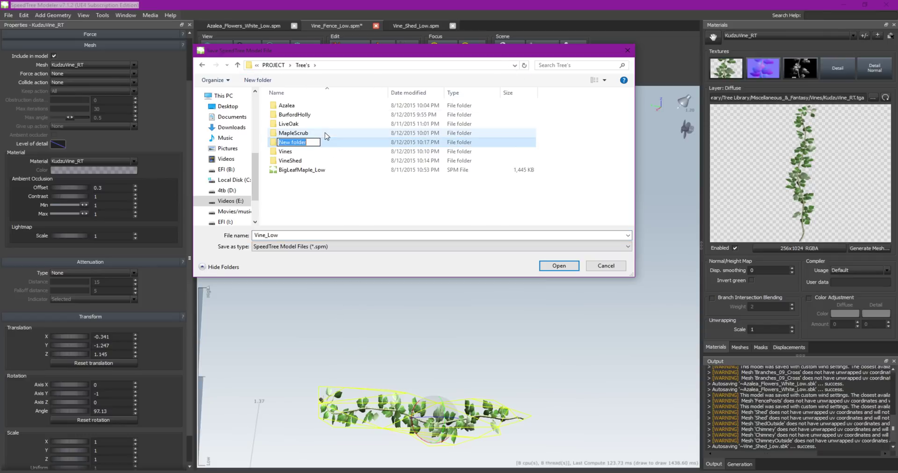
pyautogui.write('Vinese')
pyautogui.press('Return')
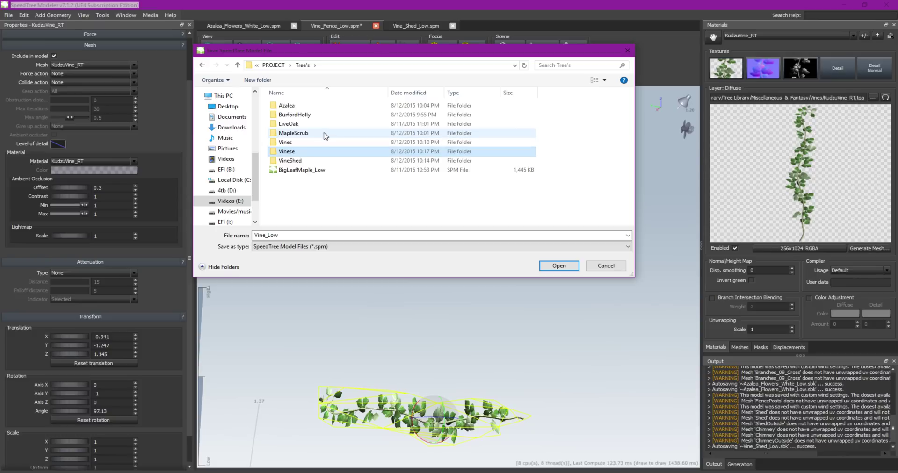
pyautogui.doubleClick(293, 152)
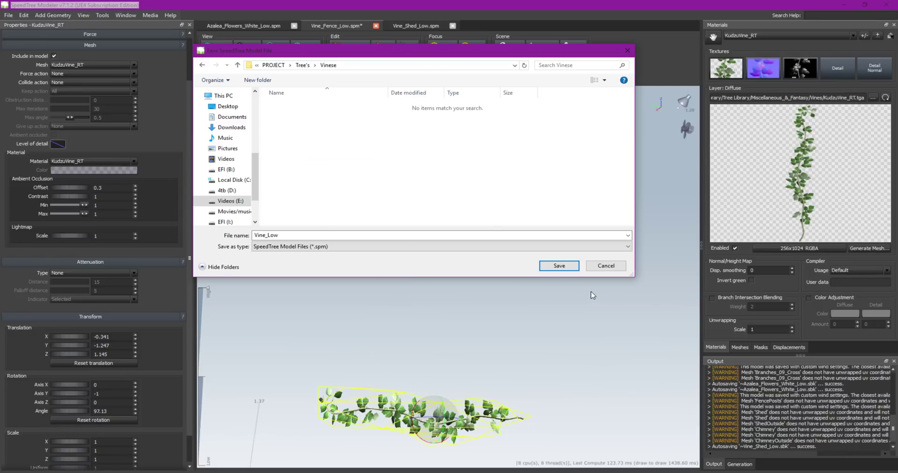
pyautogui.click(565, 269)
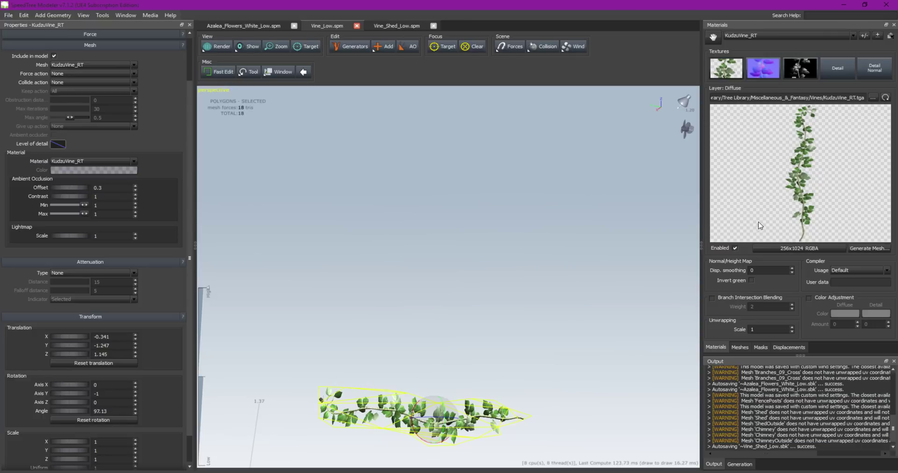
# Back in Unreal, add a folder named Vines at the Content root and open it
pyautogui.click(845, 6)
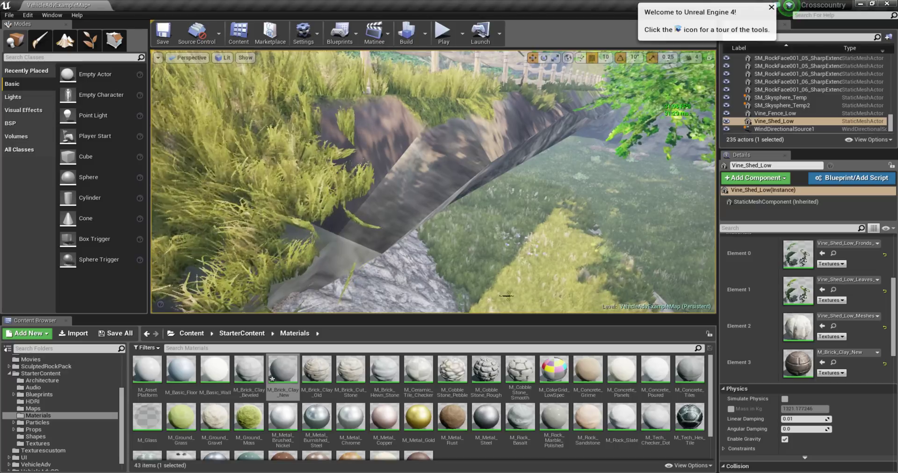
pyautogui.scroll(5, 28, 388)
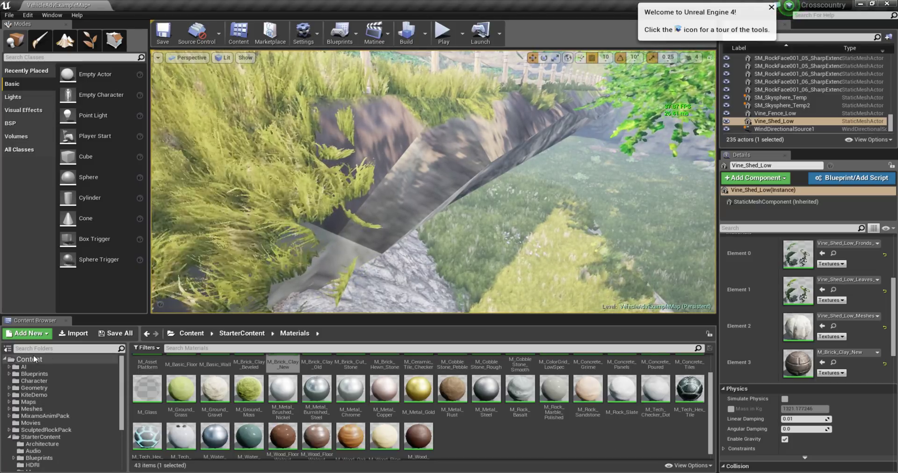
pyautogui.click(29, 359)
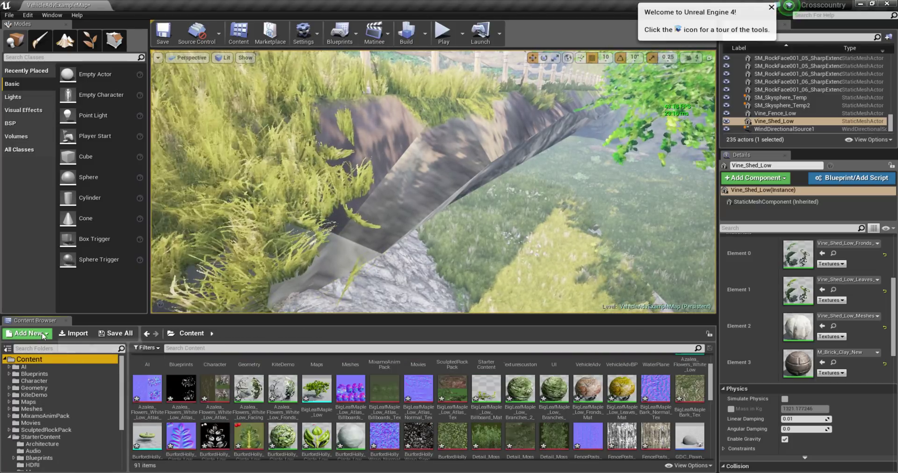
pyautogui.click(42, 333)
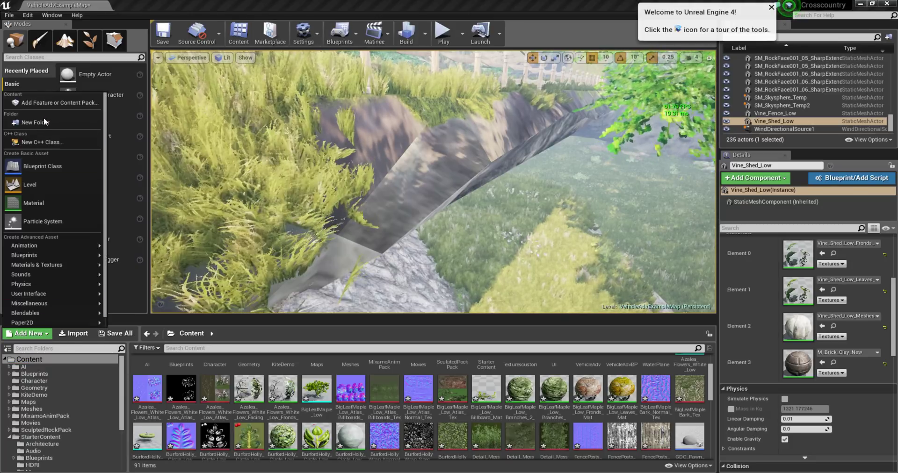
pyautogui.click(42, 122)
pyautogui.write('Vin')
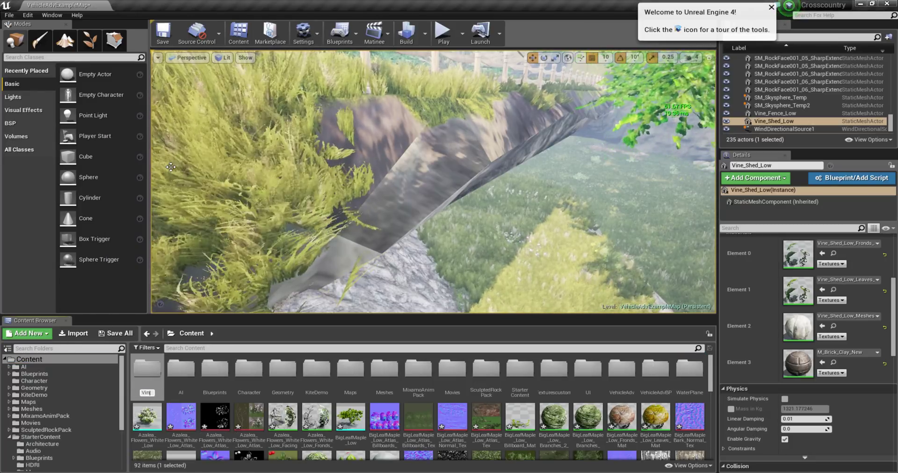
pyautogui.press('Escape')
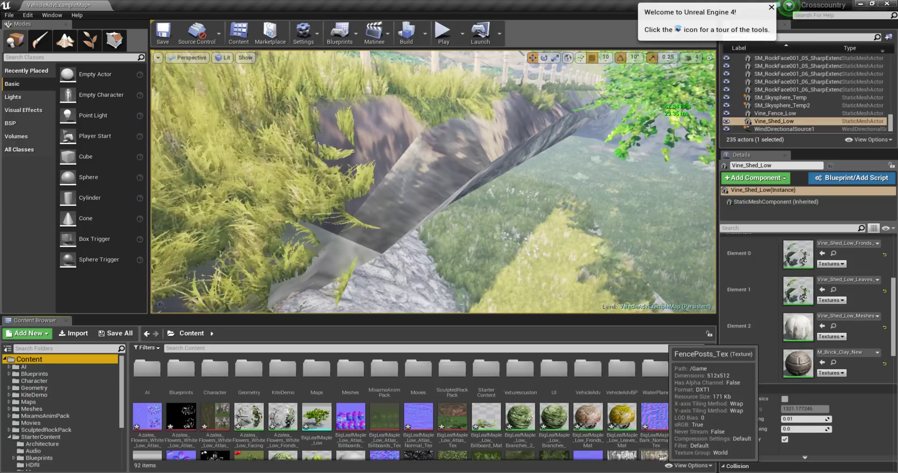
pyautogui.scroll(-4, 61, 421)
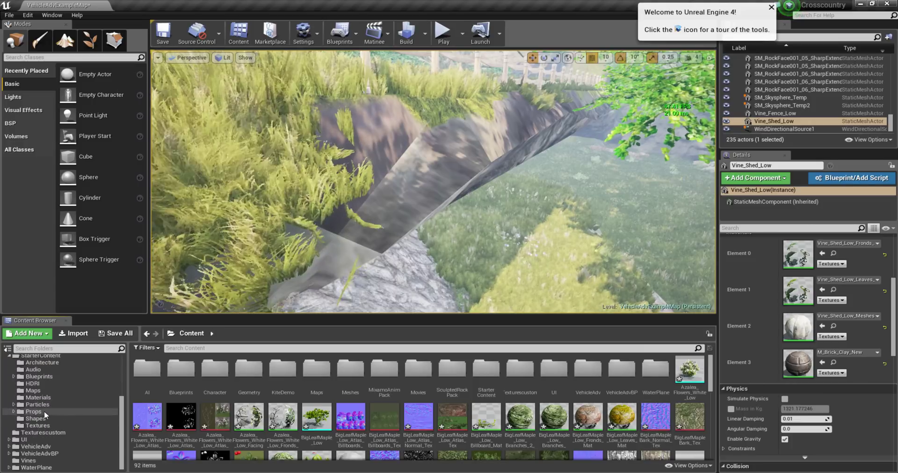
pyautogui.click(29, 461)
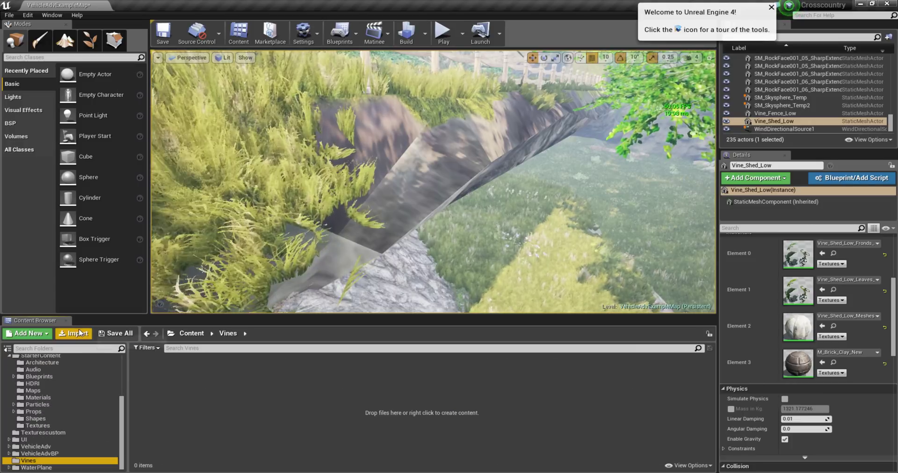
# Import Vine_Low.srt from Tree's > Vinese into Vines, then fly the view to the trench
pyautogui.click(73, 333)
pyautogui.click(112, 21)
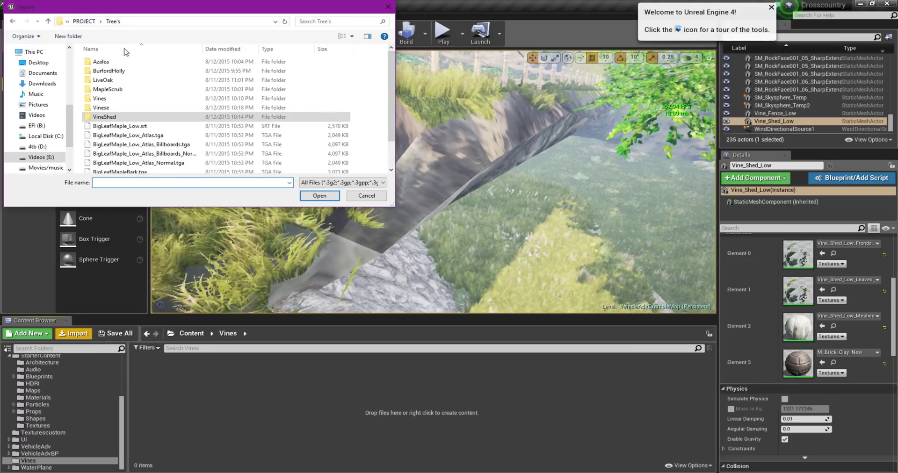
pyautogui.doubleClick(101, 107)
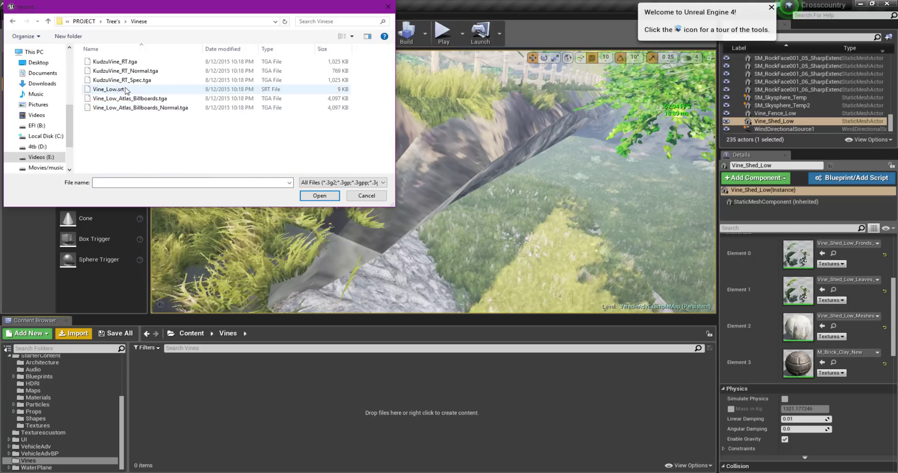
pyautogui.doubleClick(112, 89)
pyautogui.click(436, 373)
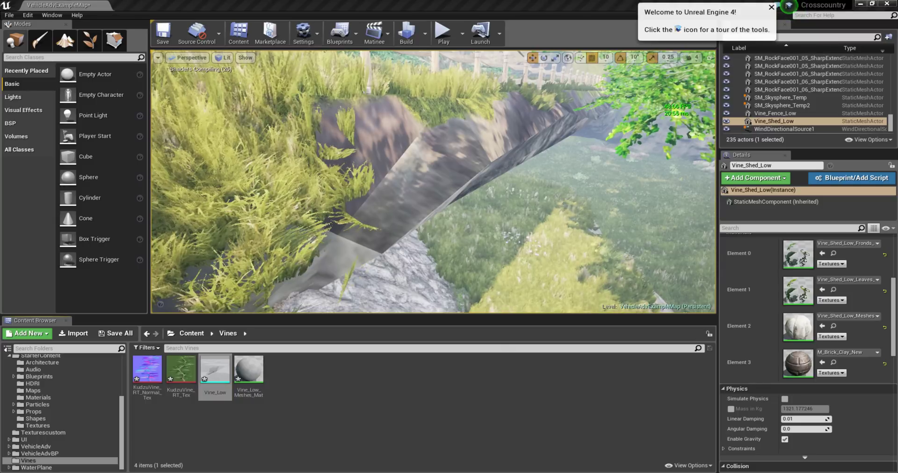
pyautogui.moveTo(433, 183); pyautogui.dragTo(433, 182, button='right')
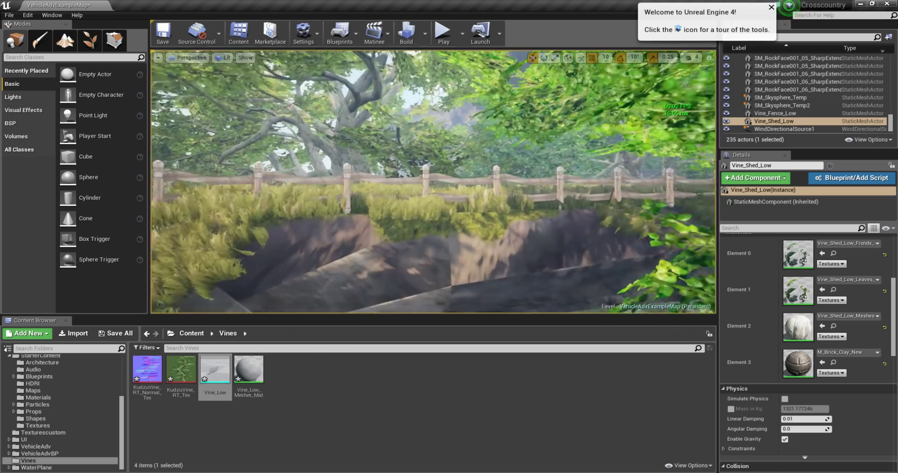
pyautogui.moveTo(433, 183); pyautogui.dragTo(433, 182, button='right')
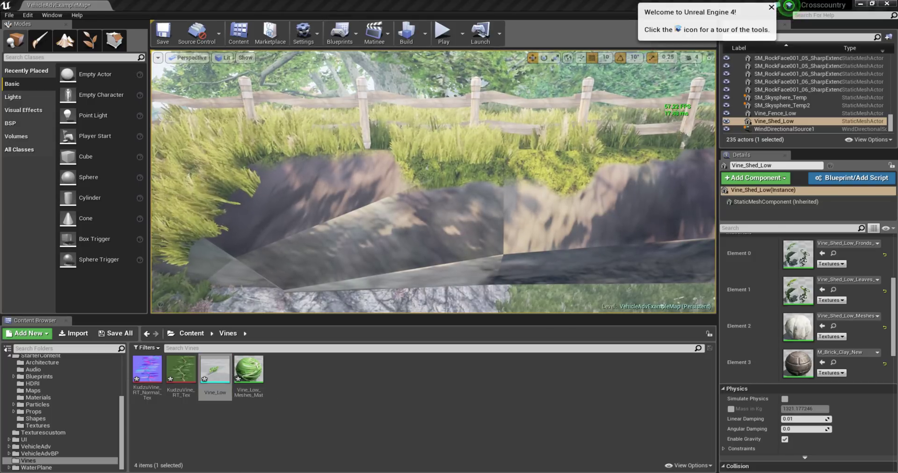
# Set Vine_Low_Meshes_Mat's Blend Mode to Masked, apply it, and preview the Vine_Low mesh
pyautogui.click(249, 369)
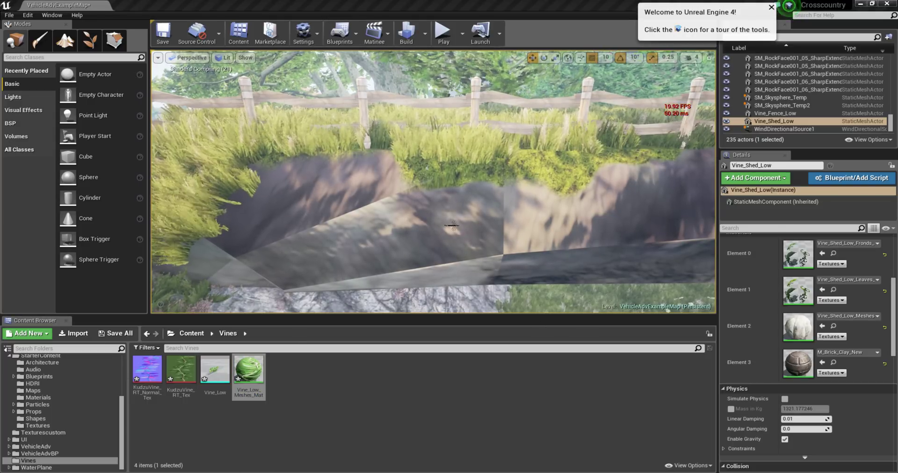
pyautogui.doubleClick(249, 369)
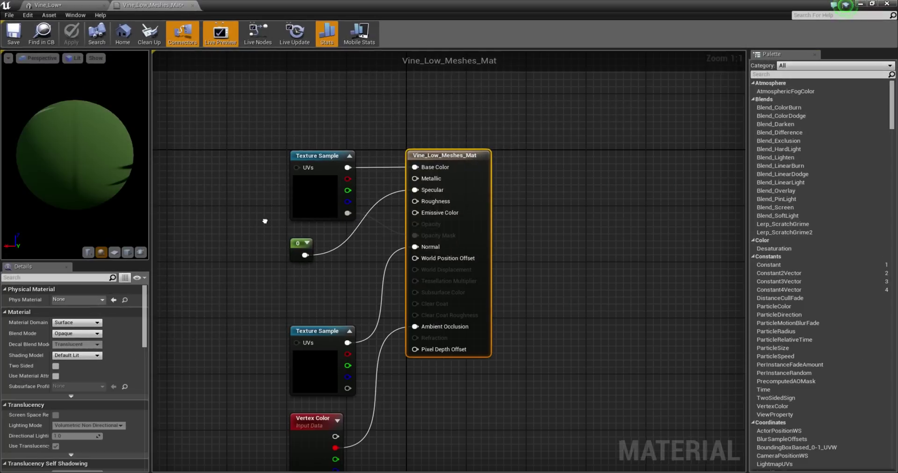
pyautogui.moveTo(267, 221); pyautogui.dragTo(360, 192, button='right')
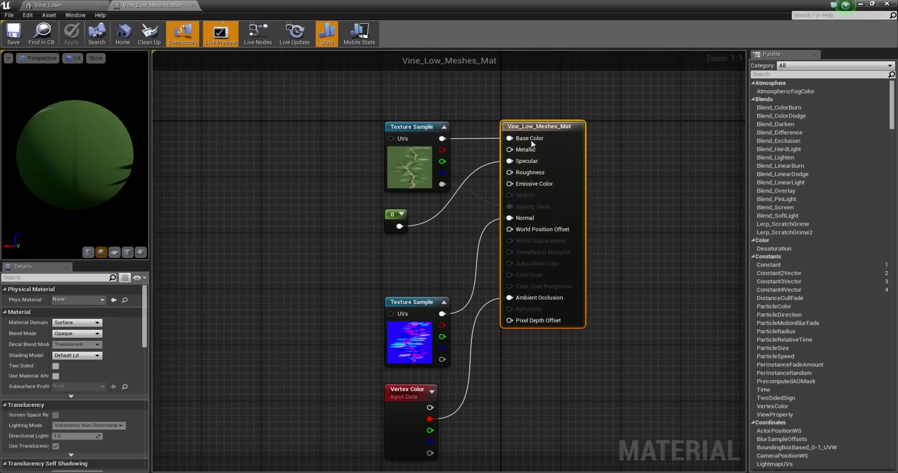
pyautogui.click(81, 334)
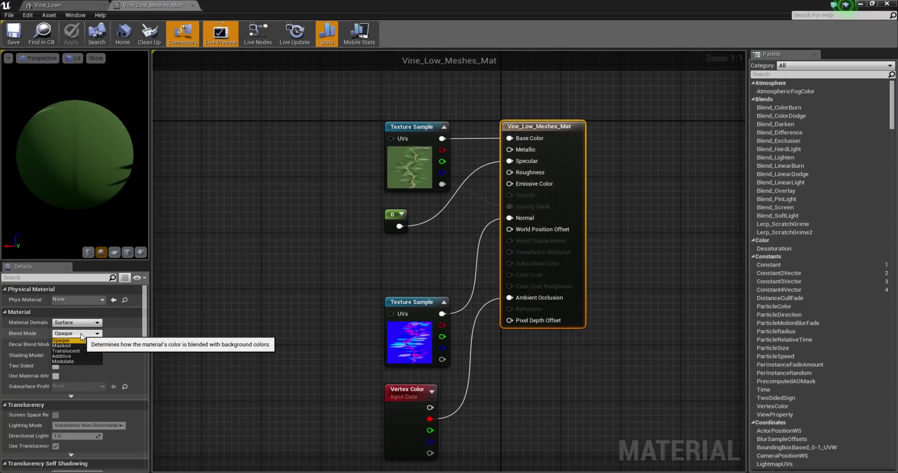
pyautogui.click(63, 346)
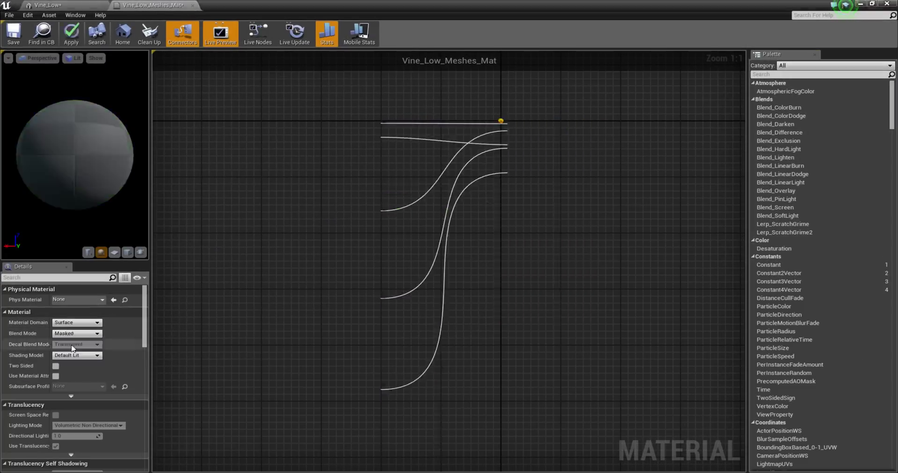
pyautogui.click(71, 36)
pyautogui.click(70, 37)
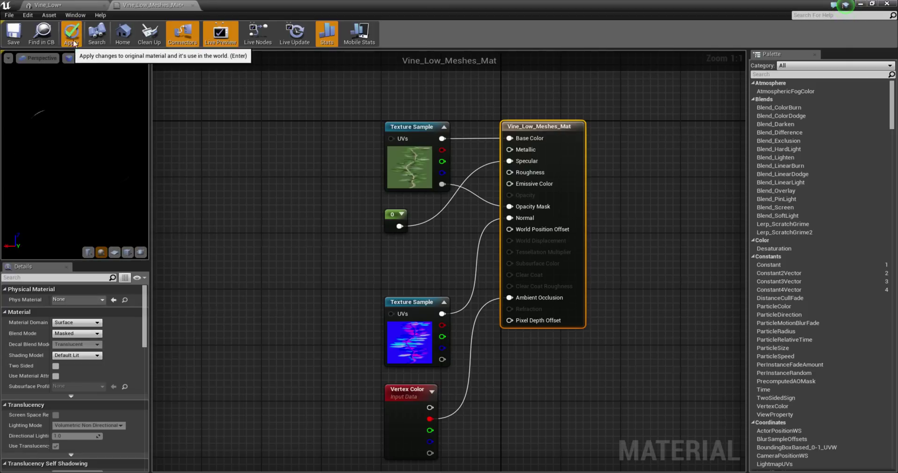
pyautogui.click(87, 6)
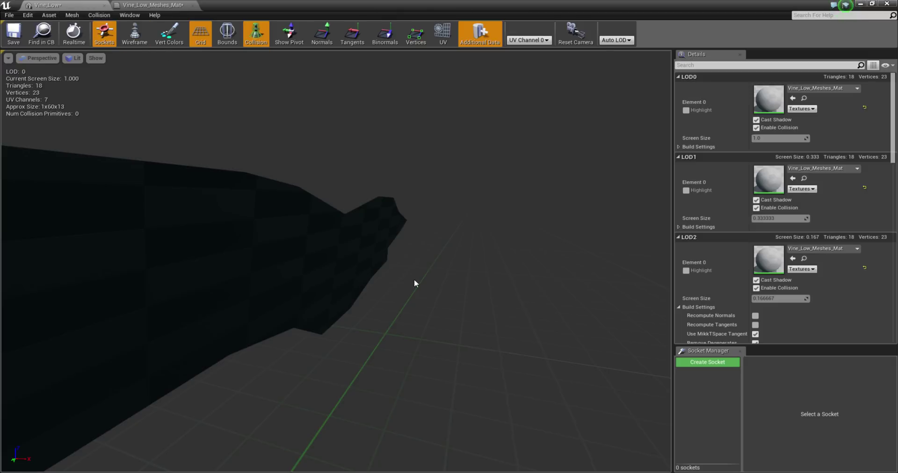
pyautogui.moveTo(414, 279); pyautogui.dragTo(414, 279, button='right')
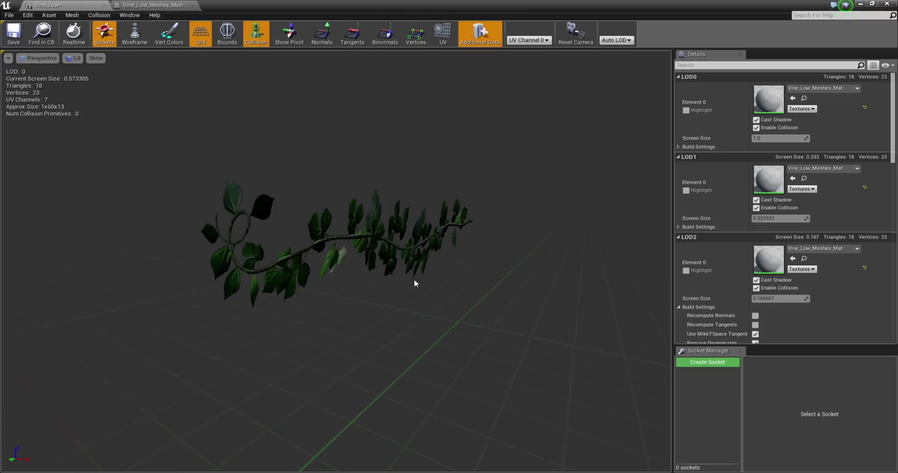
pyautogui.click(861, 3)
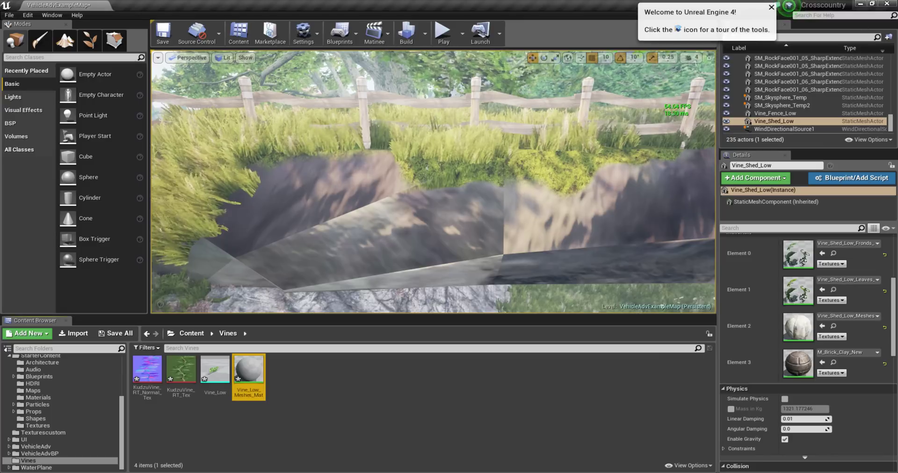
# Place a Vine_Low actor on the trench wall and slide it along its Y axis
pyautogui.click(215, 372)
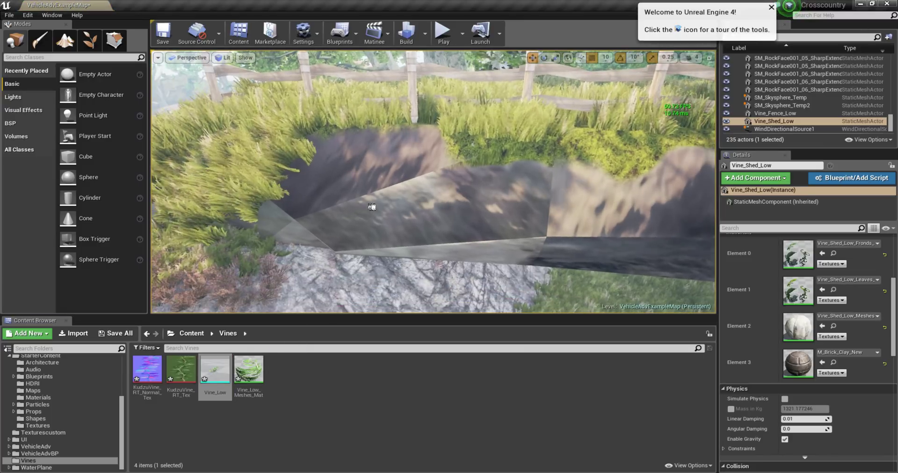
pyautogui.moveTo(359, 235); pyautogui.dragTo(423, 143)
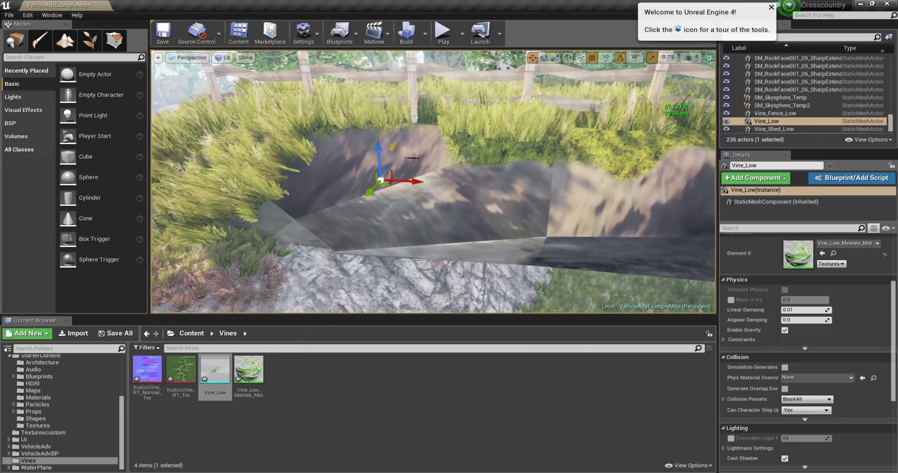
pyautogui.press('f')
pyautogui.moveTo(421, 189); pyautogui.dragTo(356, 226)
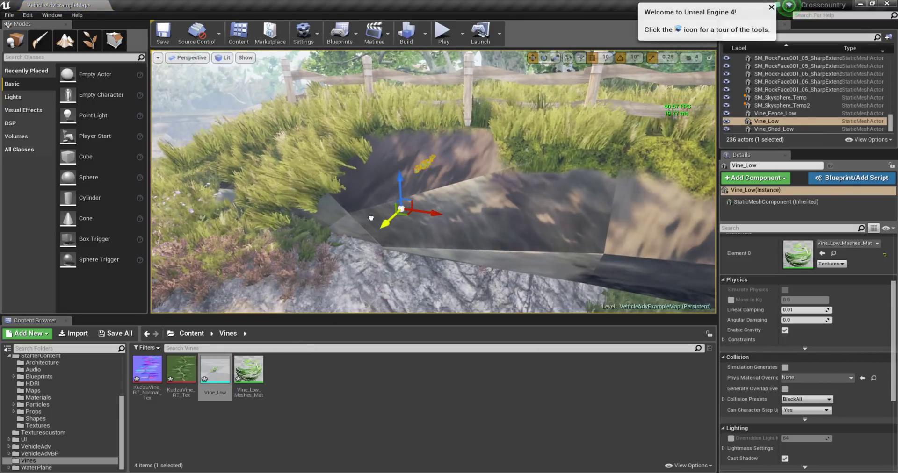
# Rotate the vine about 10 degrees into position beside the fence
pyautogui.click(555, 57)
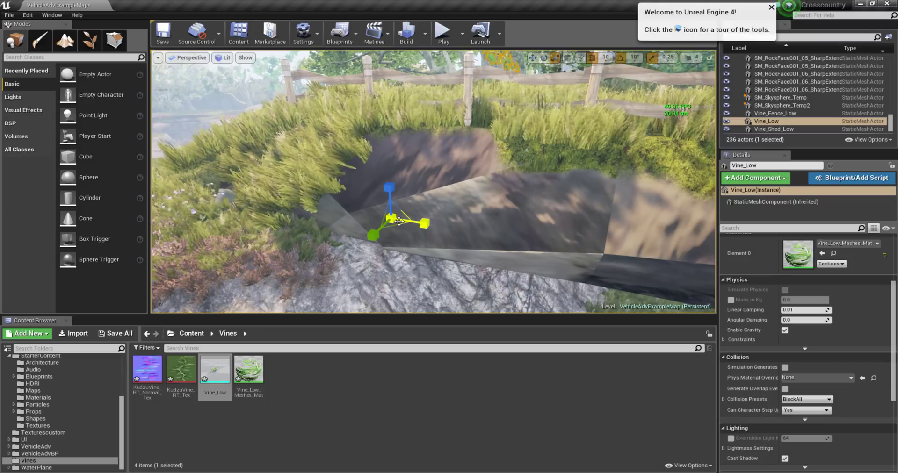
pyautogui.moveTo(534, 74); pyautogui.dragTo(533, 74, button='right')
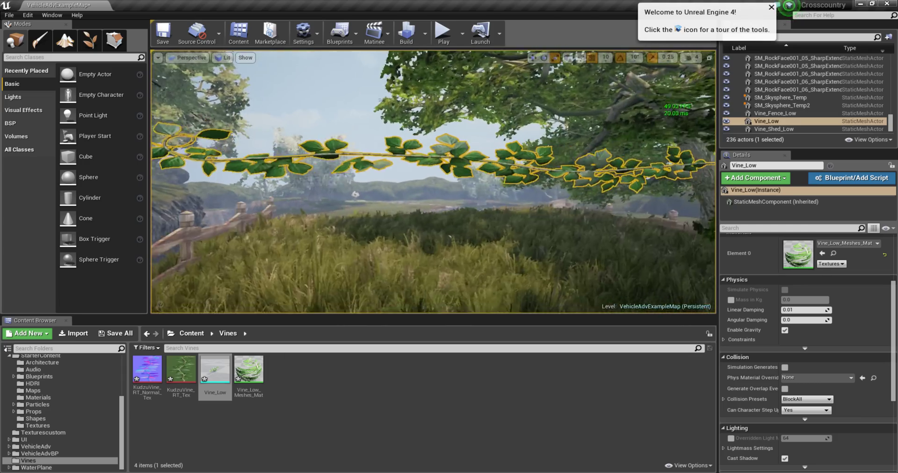
pyautogui.moveTo(294, 170); pyautogui.dragTo(294, 170, button='right')
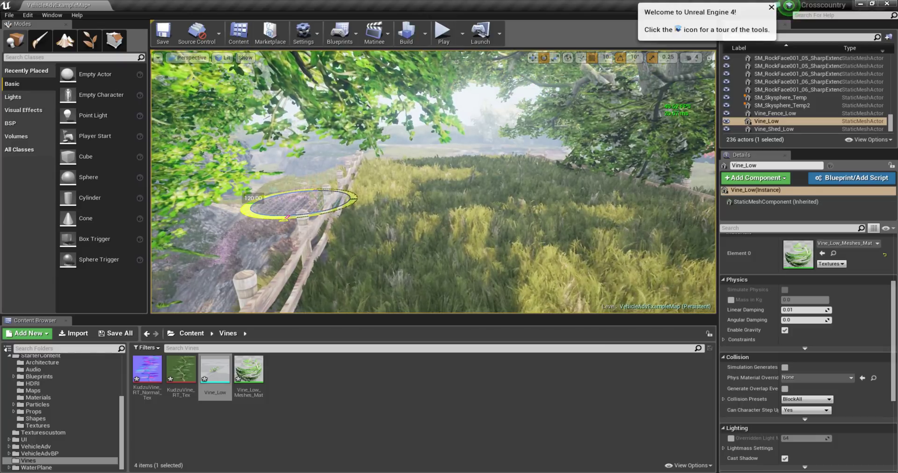
pyautogui.moveTo(554, 196); pyautogui.dragTo(553, 196, button='right')
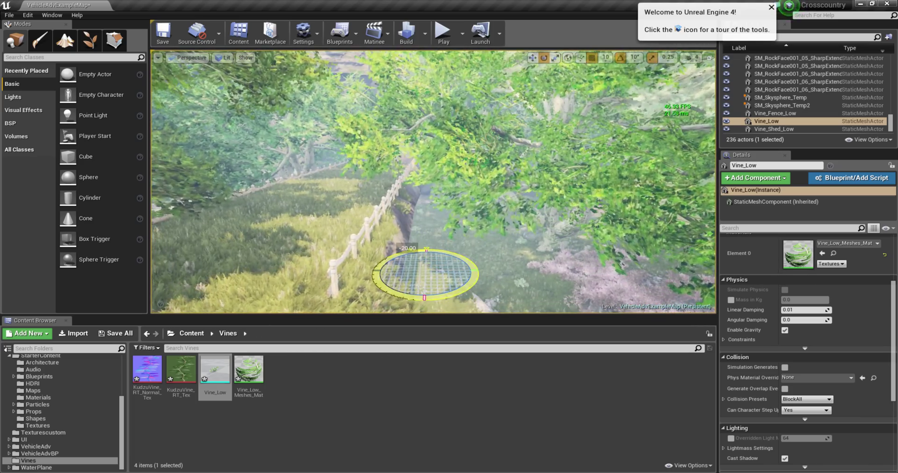
pyautogui.moveTo(426, 250); pyautogui.dragTo(426, 249)
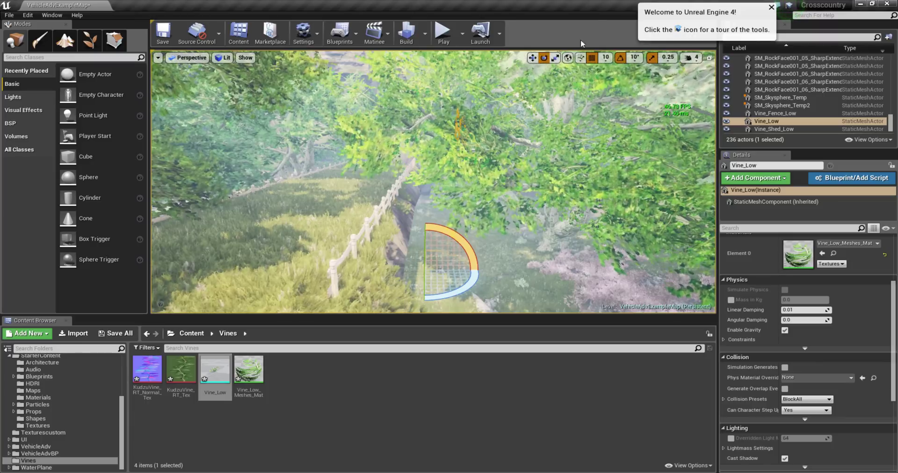
pyautogui.click(532, 58)
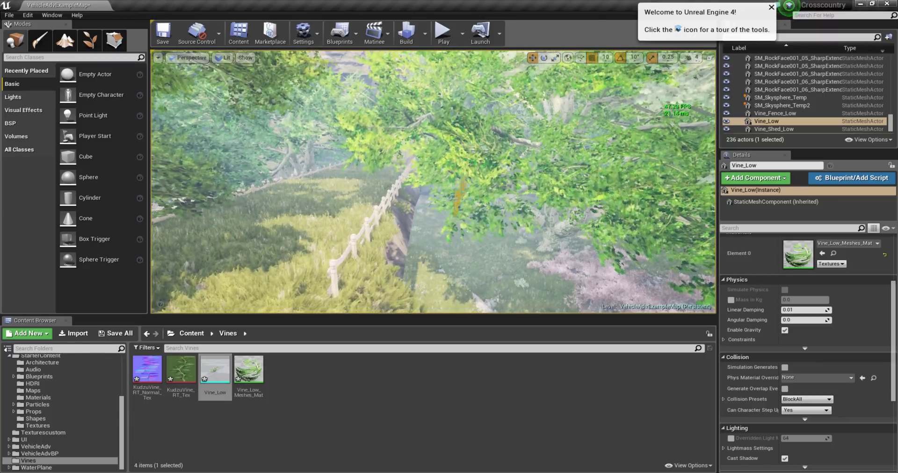
# Turn the Vine_Low vine about 10 degrees and move it down and left over the rocks
pyautogui.press('f')
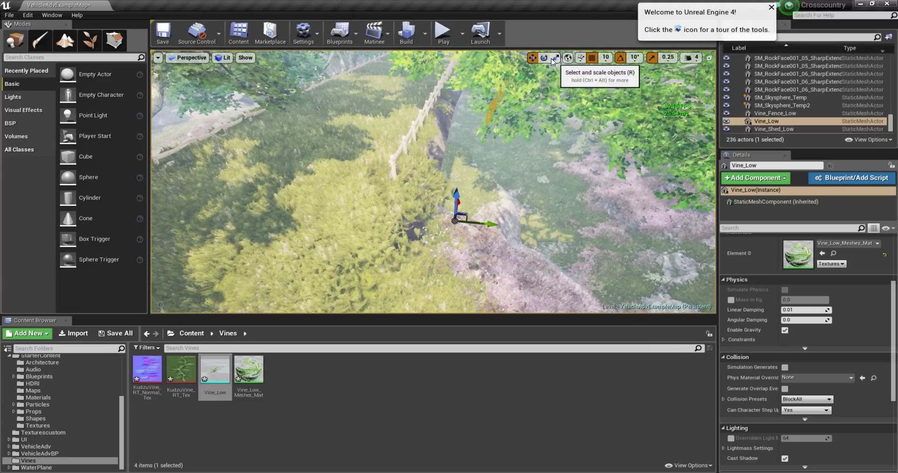
pyautogui.click(543, 58)
pyautogui.moveTo(484, 253); pyautogui.dragTo(484, 253)
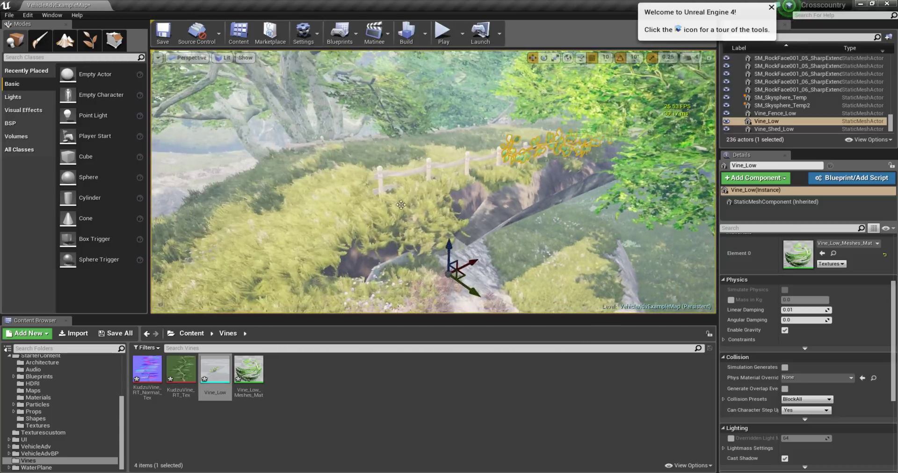
pyautogui.moveTo(420, 253); pyautogui.dragTo(420, 252, button='right')
pyautogui.moveTo(476, 278); pyautogui.dragTo(486, 288, button='right')
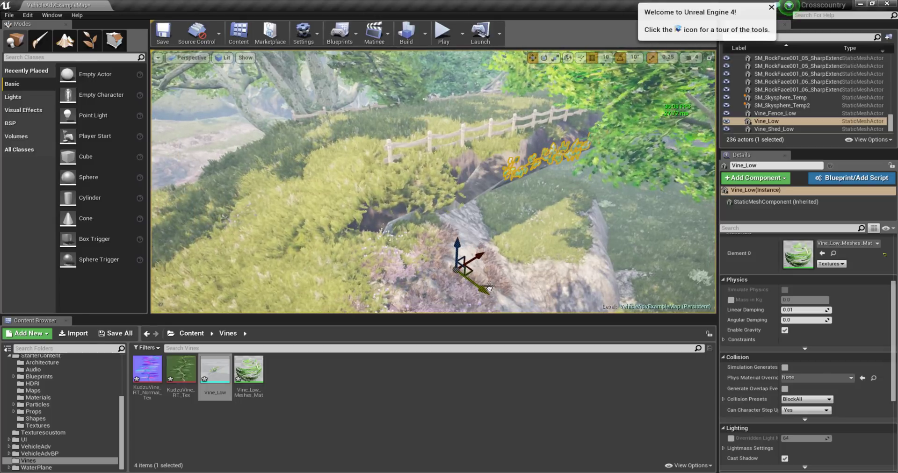
pyautogui.moveTo(486, 288); pyautogui.dragTo(486, 288, button='right')
pyautogui.moveTo(460, 258); pyautogui.dragTo(342, 306)
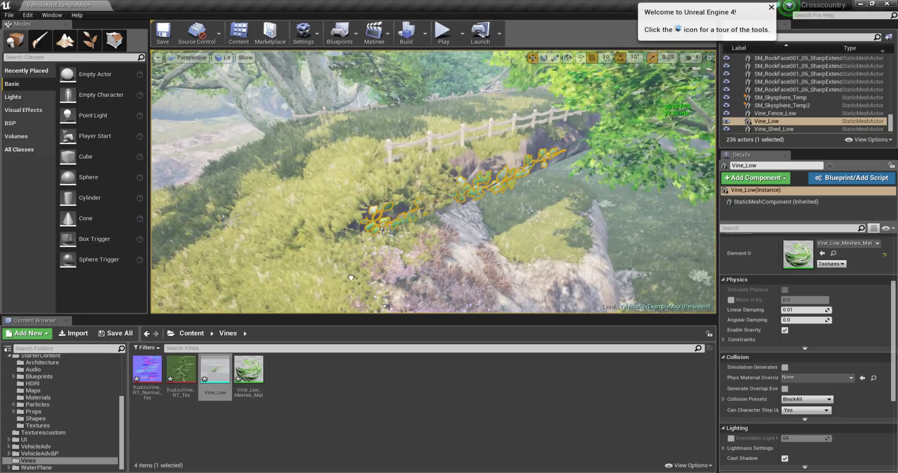
pyautogui.moveTo(486, 288); pyautogui.dragTo(486, 288, button='right')
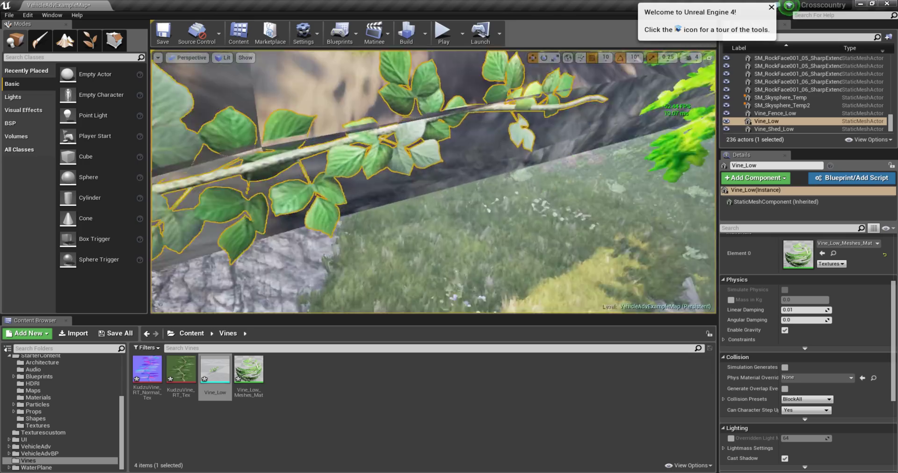
# Stretch Vine_Low vertically, then lower it along world Z down the trench wall
pyautogui.click(555, 57)
pyautogui.moveTo(433, 182); pyautogui.dragTo(441, 190, button='right')
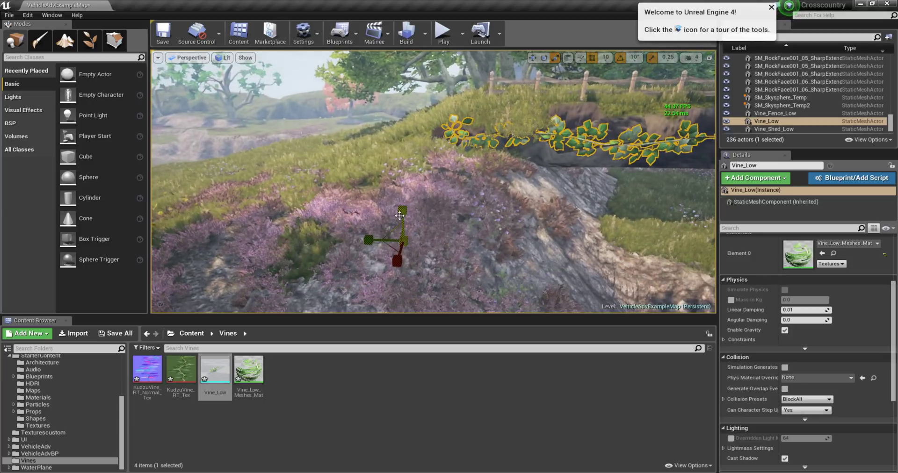
pyautogui.moveTo(399, 215); pyautogui.dragTo(391, 262)
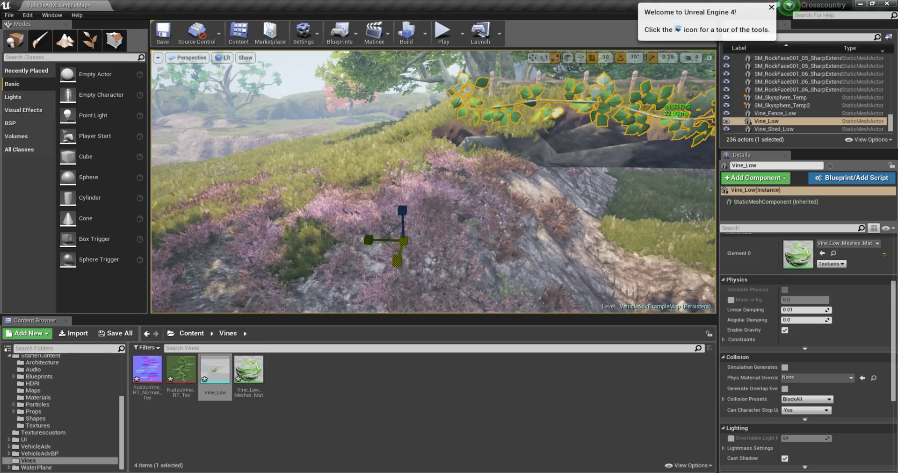
pyautogui.hotkey('ctrl', '`')
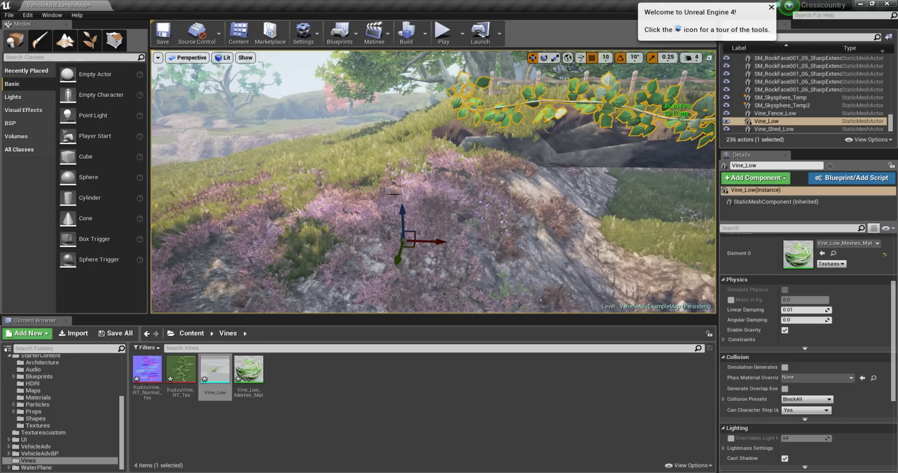
pyautogui.moveTo(402, 220); pyautogui.dragTo(413, 236)
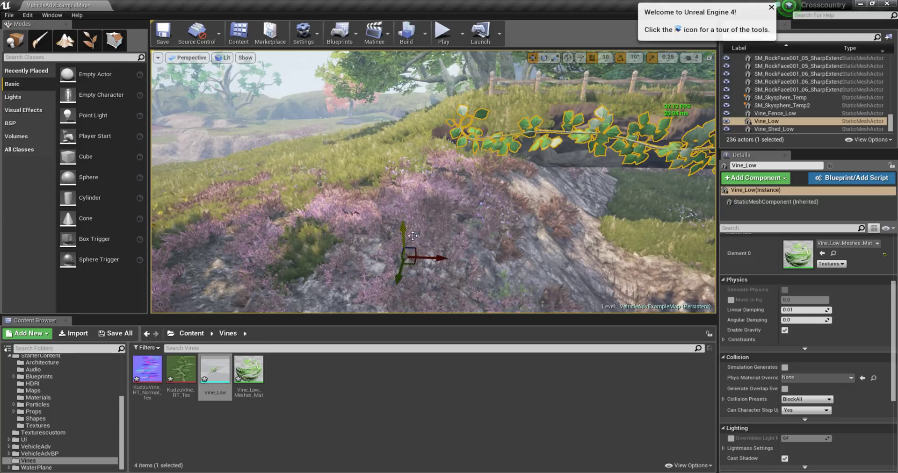
# Alt-drag Vine_Low into three copies, sliding them sideways and across the rock
pyautogui.keyDown('alt'); pyautogui.moveTo(439, 261); pyautogui.dragTo(602, 272); pyautogui.keyUp('alt')
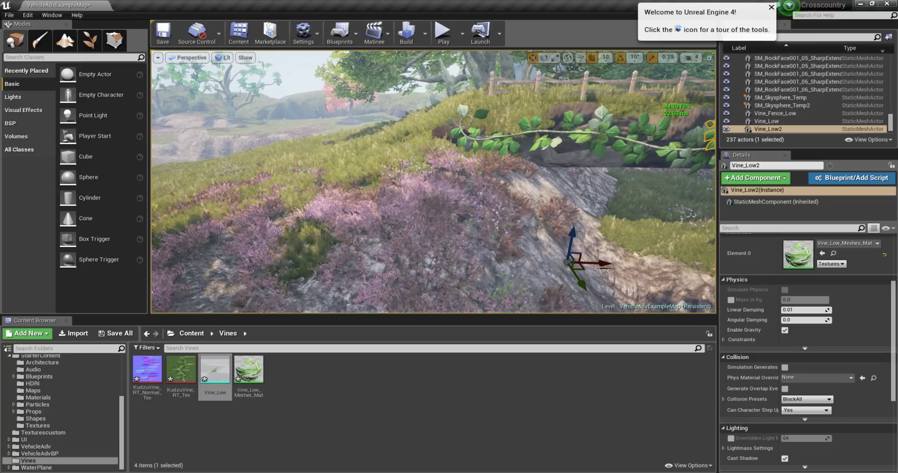
pyautogui.keyDown('alt'); pyautogui.moveTo(605, 265); pyautogui.dragTo(606, 266); pyautogui.keyUp('alt')
pyautogui.moveTo(605, 266); pyautogui.dragTo(606, 266, button='right')
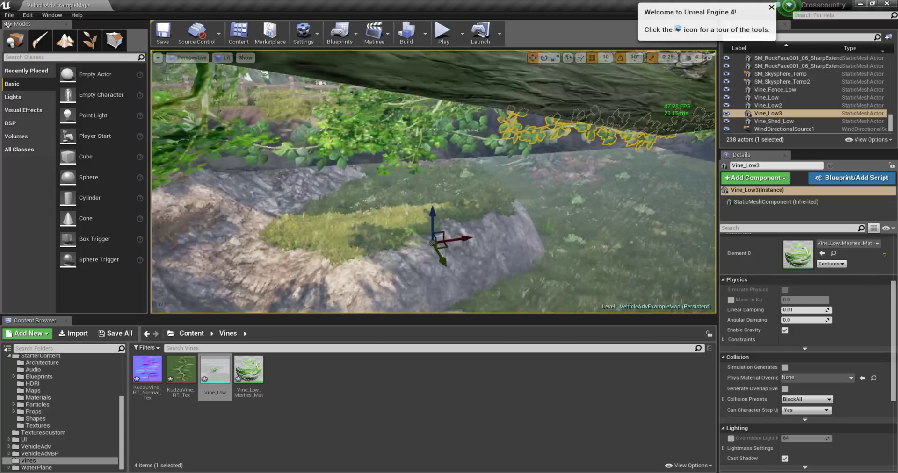
pyautogui.moveTo(481, 189); pyautogui.dragTo(480, 189, button='right')
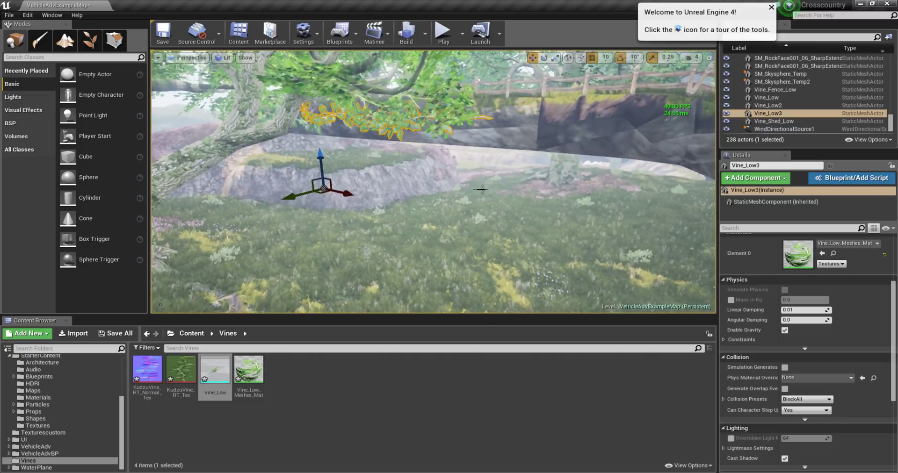
pyautogui.keyDown('alt'); pyautogui.moveTo(351, 202); pyautogui.dragTo(434, 221); pyautogui.keyUp('alt')
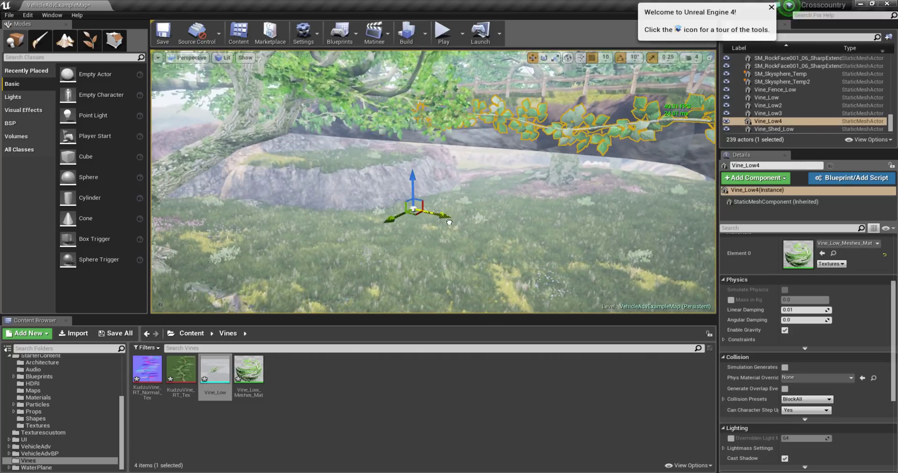
# Make two more vine copies, one lower and one shifted right, then select Vine_Low5 under the rock bridge
pyautogui.moveTo(434, 221); pyautogui.dragTo(388, 219, button='right')
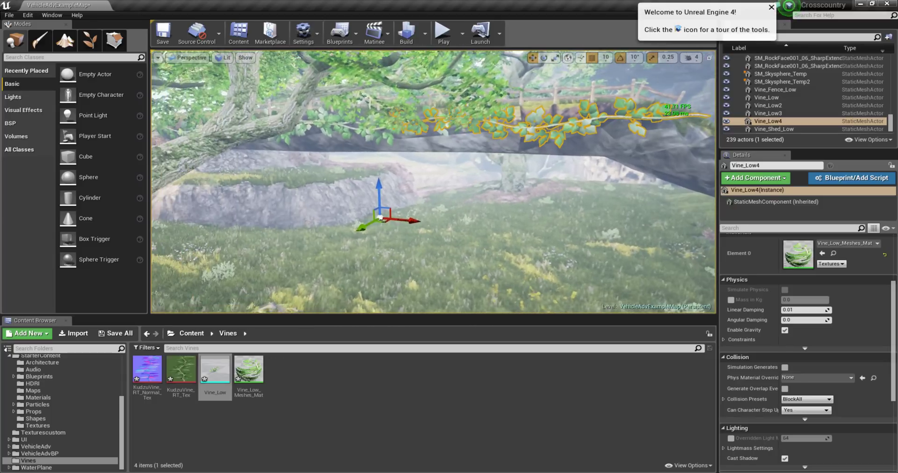
pyautogui.keyDown('alt'); pyautogui.moveTo(381, 193); pyautogui.dragTo(397, 196); pyautogui.keyUp('alt')
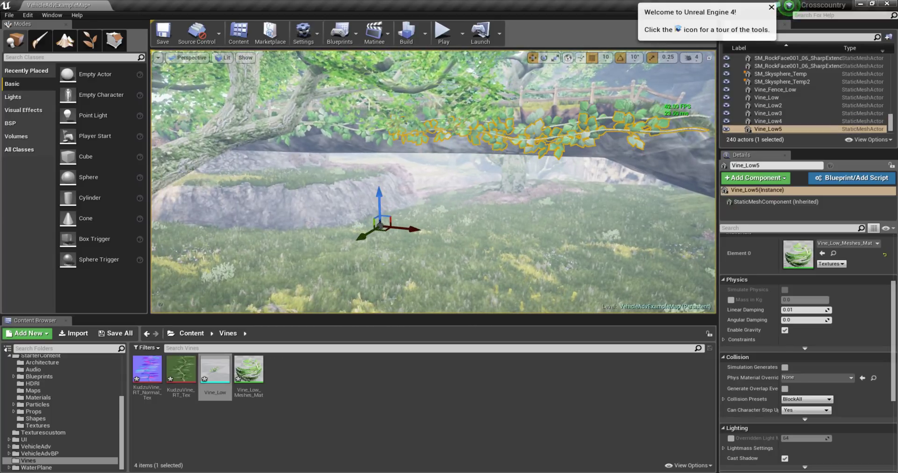
pyautogui.moveTo(476, 136); pyautogui.dragTo(476, 136, button='right')
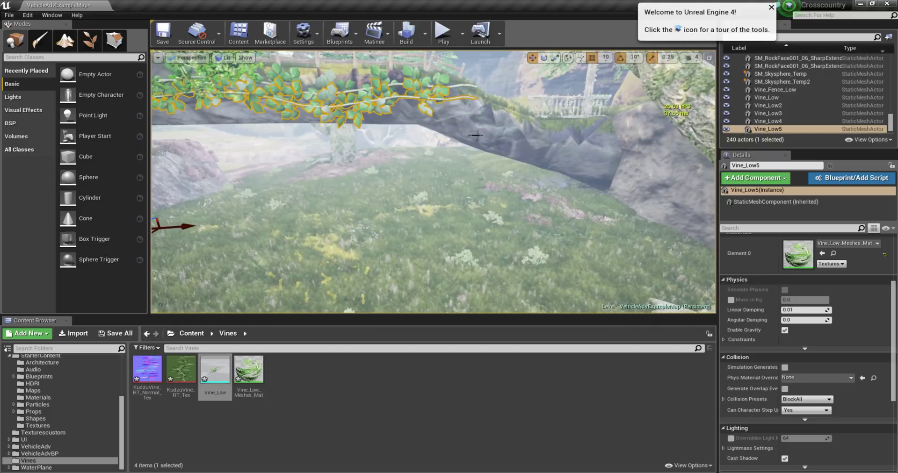
pyautogui.keyDown('alt'); pyautogui.moveTo(190, 225); pyautogui.dragTo(239, 226); pyautogui.keyUp('alt')
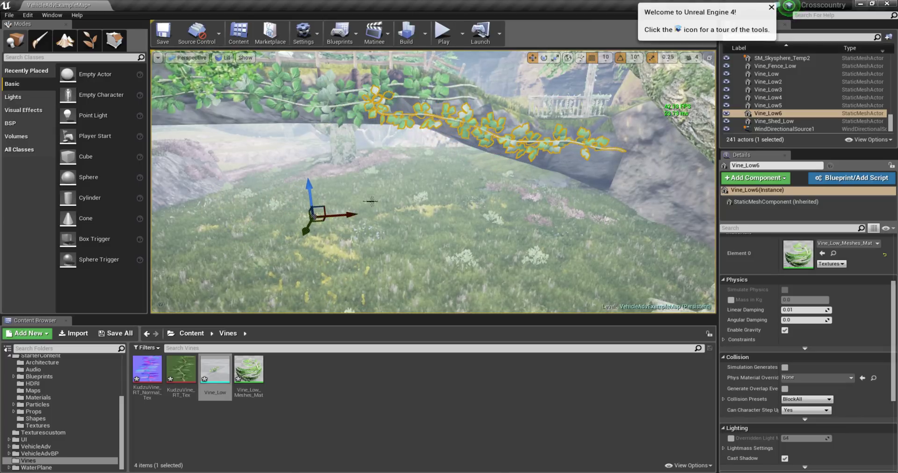
pyautogui.moveTo(371, 201)
pyautogui.mouseDown()
pyautogui.moveTo(371, 141)
pyautogui.moveTo(355, 150)
pyautogui.moveTo(356, 141)
pyautogui.moveTo(365, 149)
pyautogui.moveTo(352, 149)
pyautogui.moveTo(354, 164)
pyautogui.mouseUp()
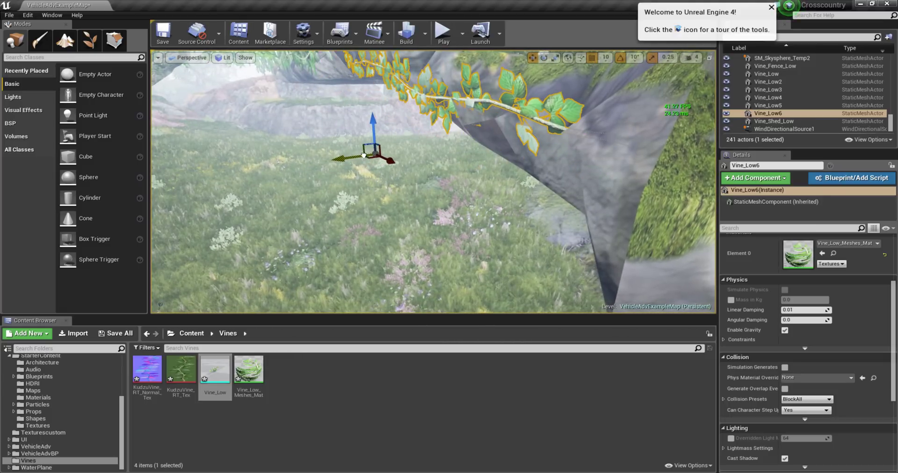
pyautogui.moveTo(364, 155); pyautogui.dragTo(420, 152, button='right')
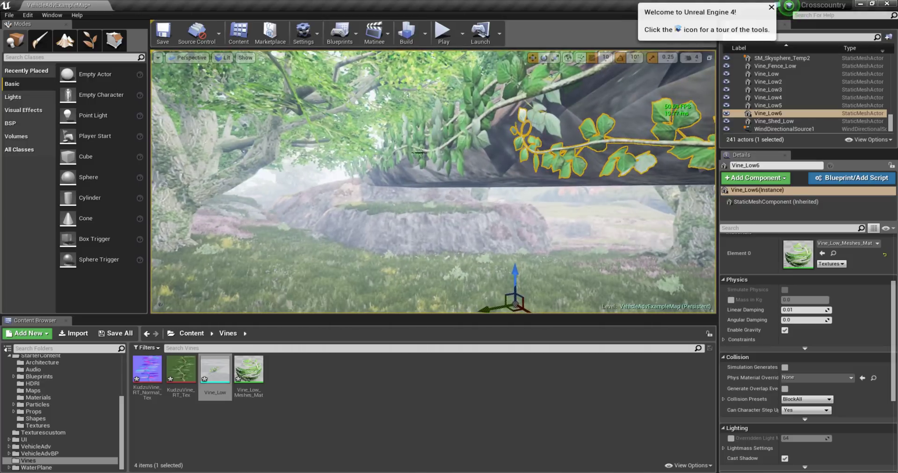
pyautogui.click(420, 130)
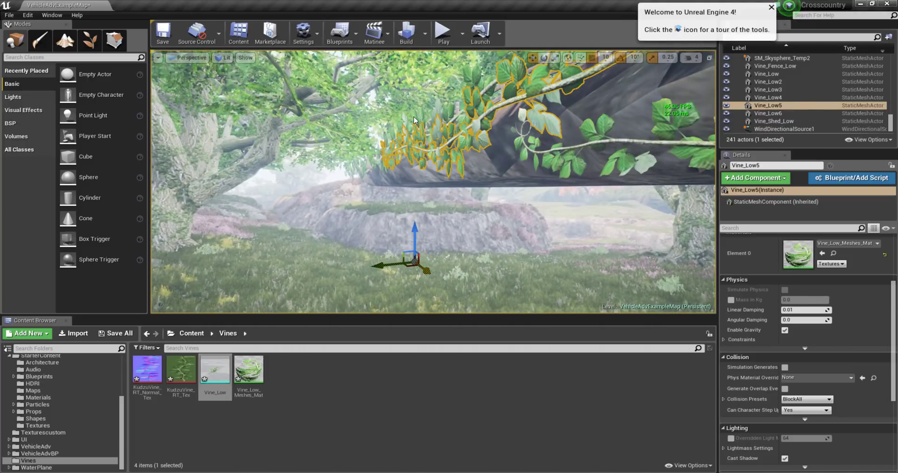
# Select Vine_Low4 and Vine_Low5 and nudge them slightly along X
pyautogui.keyDown('ctrl'); pyautogui.click(461, 190); pyautogui.keyUp('ctrl')
pyautogui.keyDown('ctrl'); pyautogui.click(423, 125); pyautogui.keyUp('ctrl')
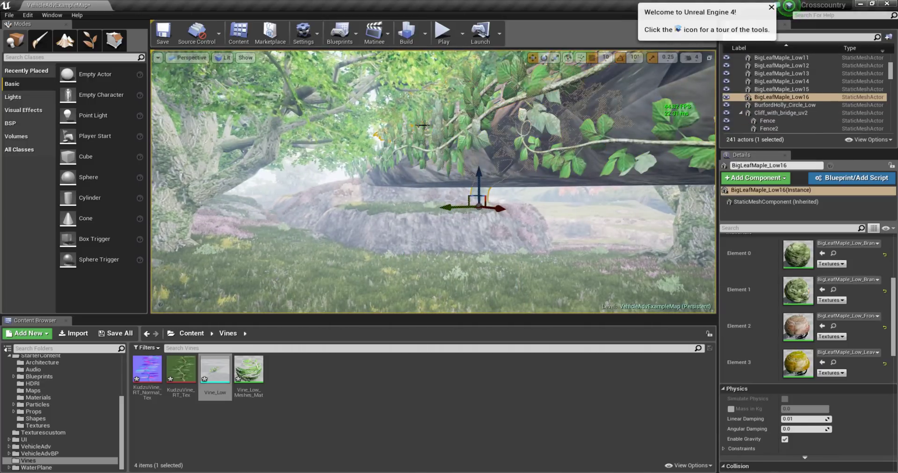
pyautogui.keyDown('ctrl'); pyautogui.click(424, 116); pyautogui.keyUp('ctrl')
pyautogui.keyDown('ctrl'); pyautogui.click(420, 141); pyautogui.keyUp('ctrl')
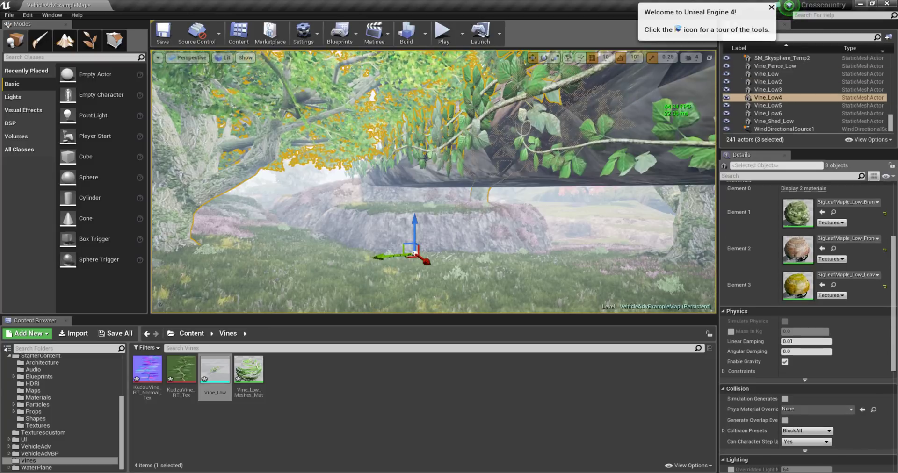
pyautogui.click(432, 170)
pyautogui.keyDown('ctrl'); pyautogui.click(423, 143); pyautogui.keyUp('ctrl')
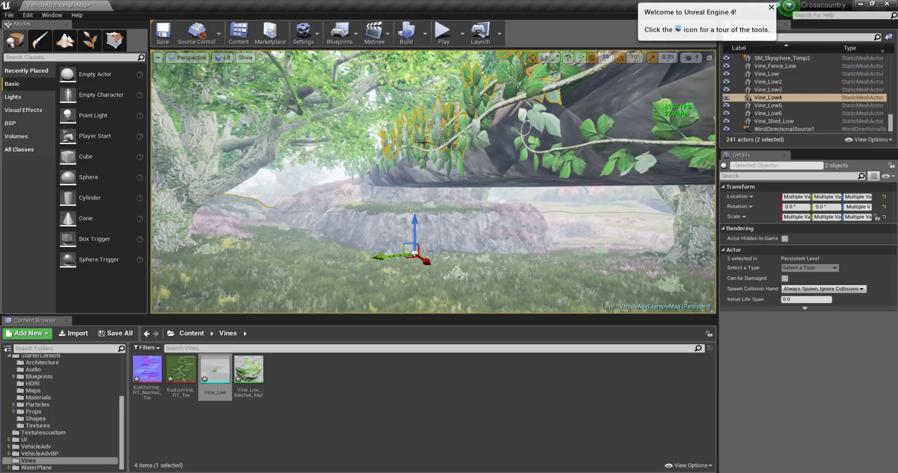
pyautogui.keyDown('ctrl'); pyautogui.click(420, 154); pyautogui.keyUp('ctrl')
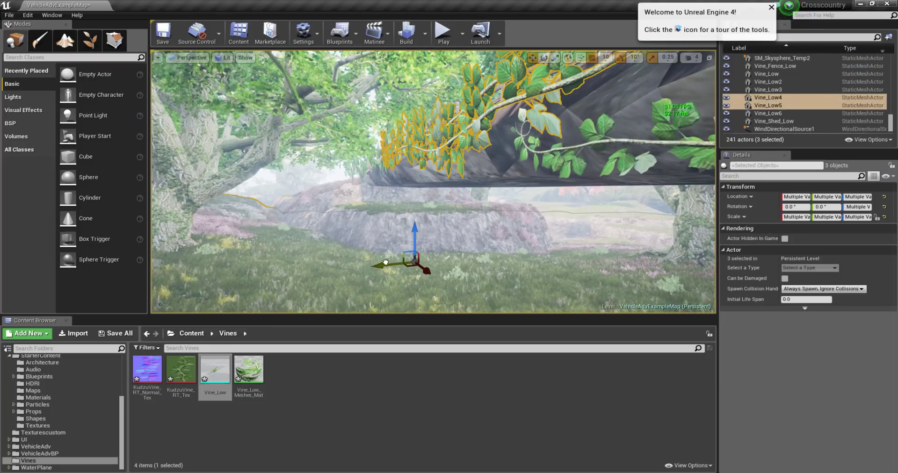
pyautogui.moveTo(386, 263); pyautogui.dragTo(394, 264)
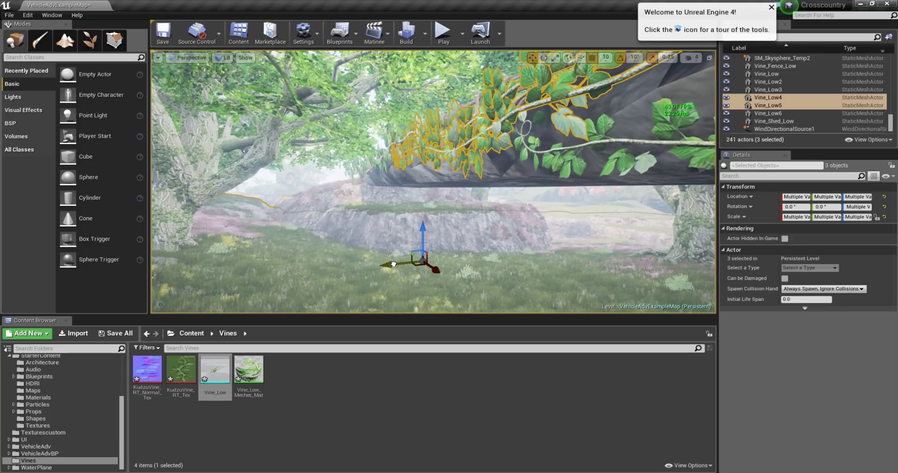
# Slide Vine_Low2 and Vine_Low3 along Y to 340 cm, then select the original Vine_Low
pyautogui.click(394, 264)
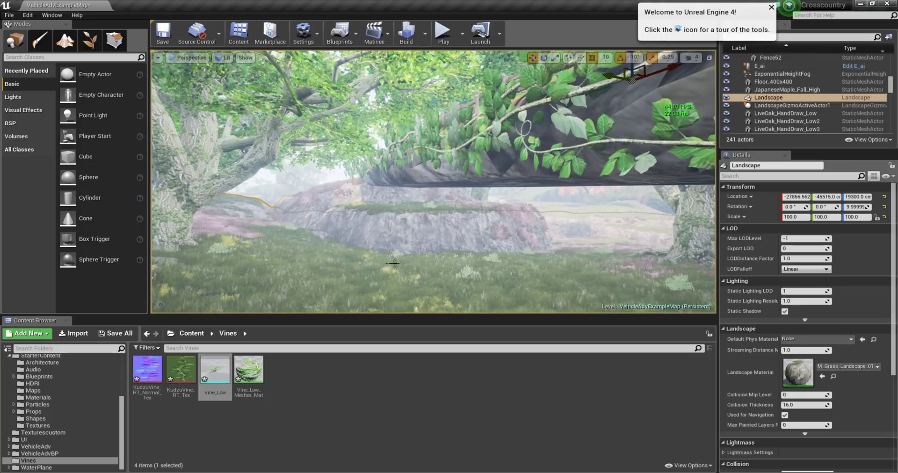
pyautogui.moveTo(393, 265); pyautogui.dragTo(393, 243, button='right')
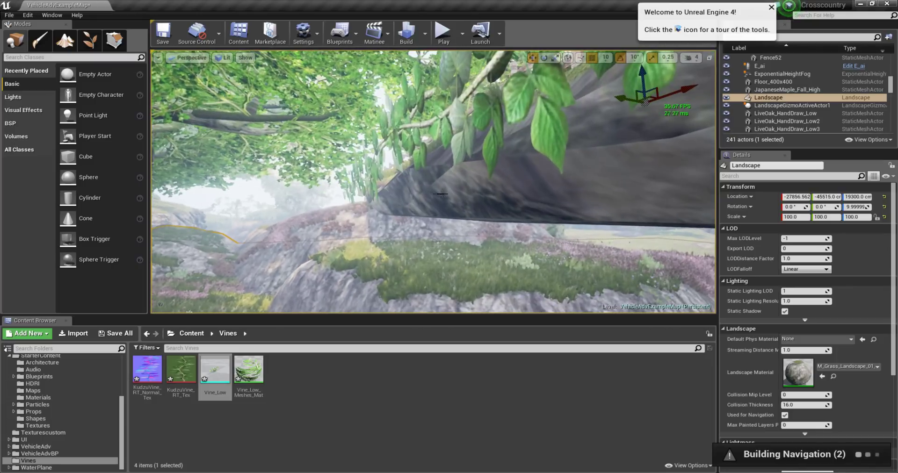
pyautogui.click(369, 173)
pyautogui.keyDown('ctrl'); pyautogui.click(372, 196); pyautogui.keyUp('ctrl')
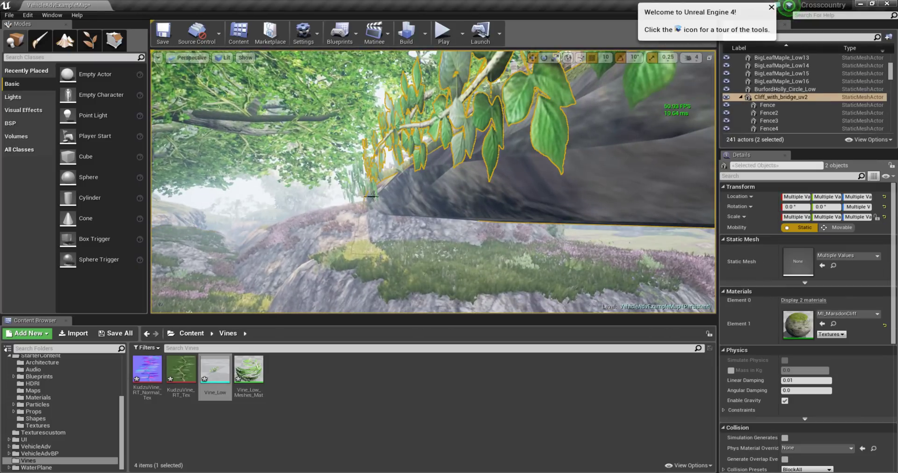
pyautogui.keyDown('ctrl'); pyautogui.click(420, 189); pyautogui.keyUp('ctrl')
pyautogui.keyDown('ctrl'); pyautogui.click(363, 181); pyautogui.keyUp('ctrl')
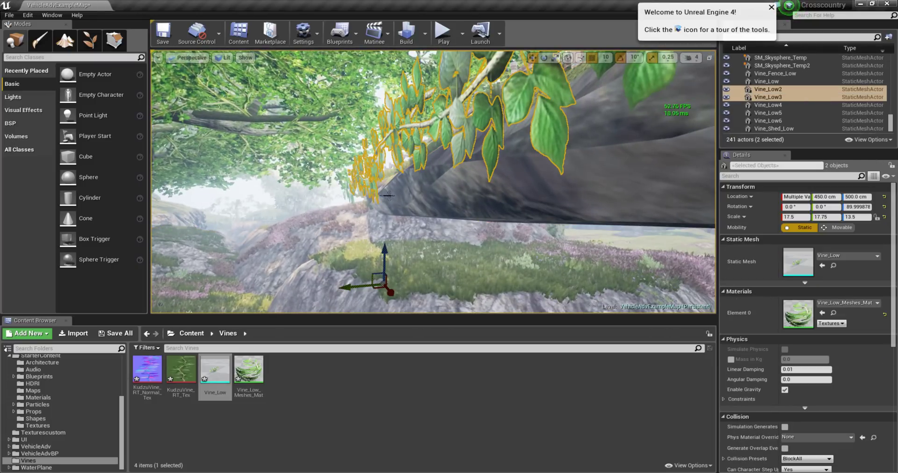
pyautogui.moveTo(387, 195); pyautogui.dragTo(372, 232, button='right')
pyautogui.moveTo(373, 231)
pyautogui.mouseDown()
pyautogui.moveTo(389, 235)
pyautogui.moveTo(374, 218)
pyautogui.mouseUp()
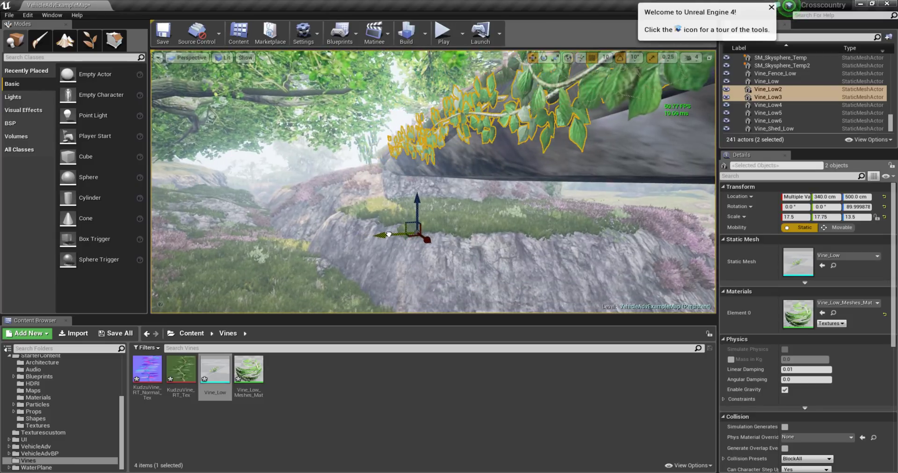
pyautogui.moveTo(375, 161); pyautogui.dragTo(440, 154, button='right')
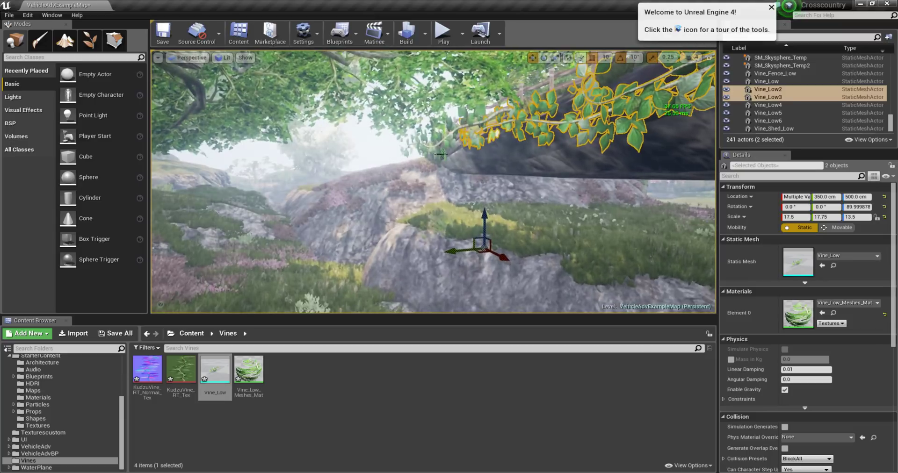
pyautogui.click(451, 226)
pyautogui.click(415, 140)
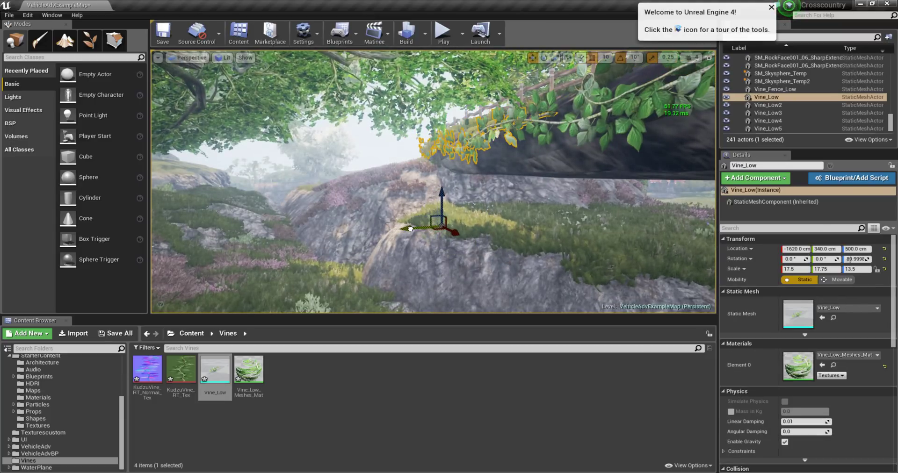
# Frame and orbit Vine_Low, select Vine_Low4 and Vine_Low5, then fly toward the rock face
pyautogui.press('f')
pyautogui.keyDown('alt'); pyautogui.moveTo(410, 229); pyautogui.dragTo(327, 220); pyautogui.keyUp('alt')
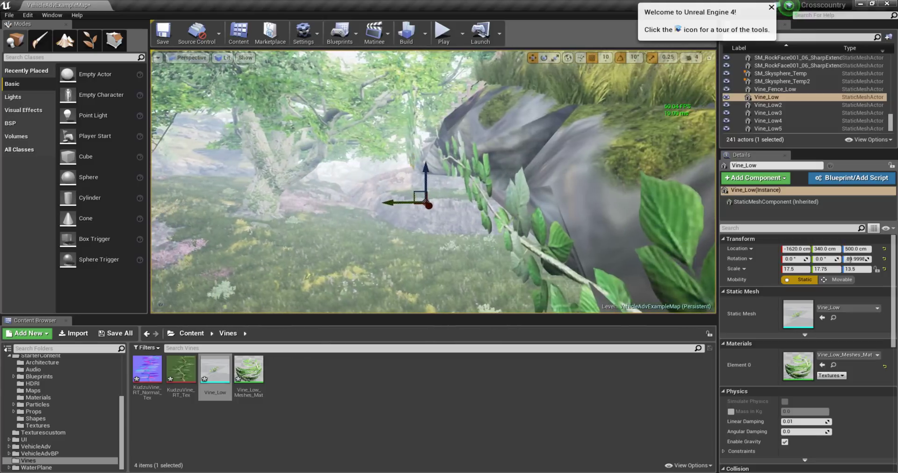
pyautogui.click(290, 154)
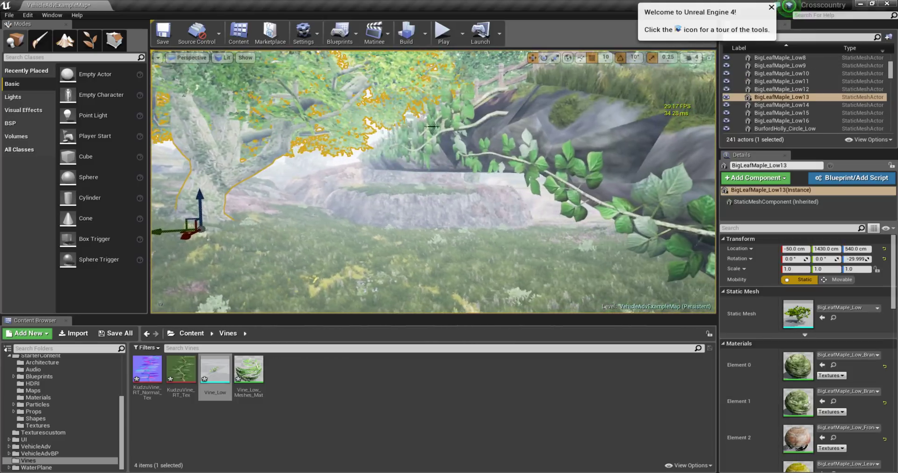
pyautogui.click(434, 126)
pyautogui.keyDown('ctrl'); pyautogui.click(435, 135); pyautogui.keyUp('ctrl')
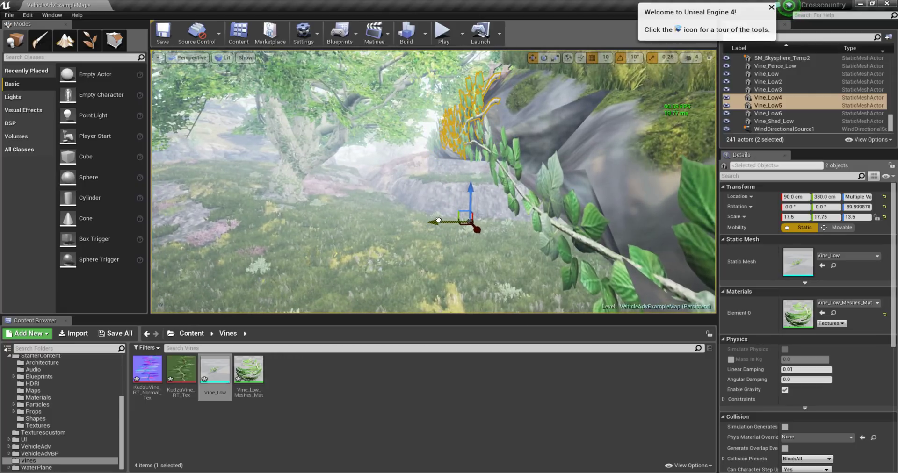
pyautogui.click(389, 203)
pyautogui.moveTo(388, 203)
pyautogui.mouseDown()
pyautogui.moveTo(393, 168)
pyautogui.moveTo(393, 197)
pyautogui.mouseUp()
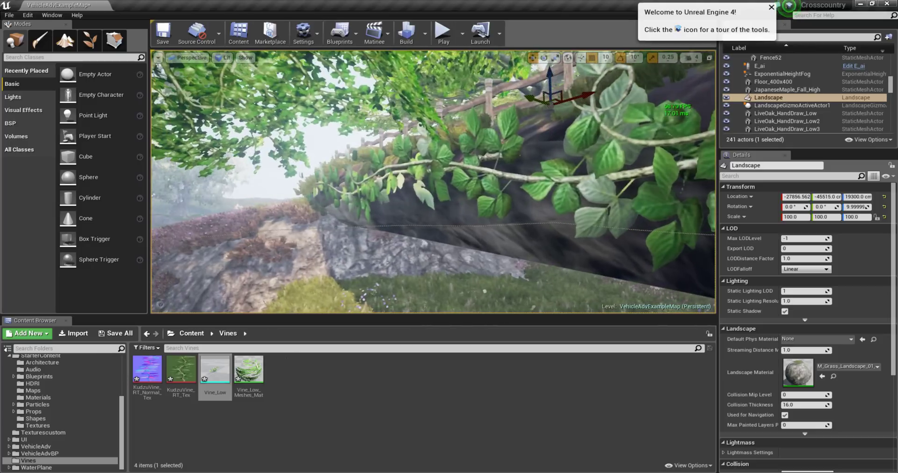
# Set Vine_Low_Meshes_Mat to the Two Sided Foliage shading model with Two Sided enabled
pyautogui.moveTo(253, 369)
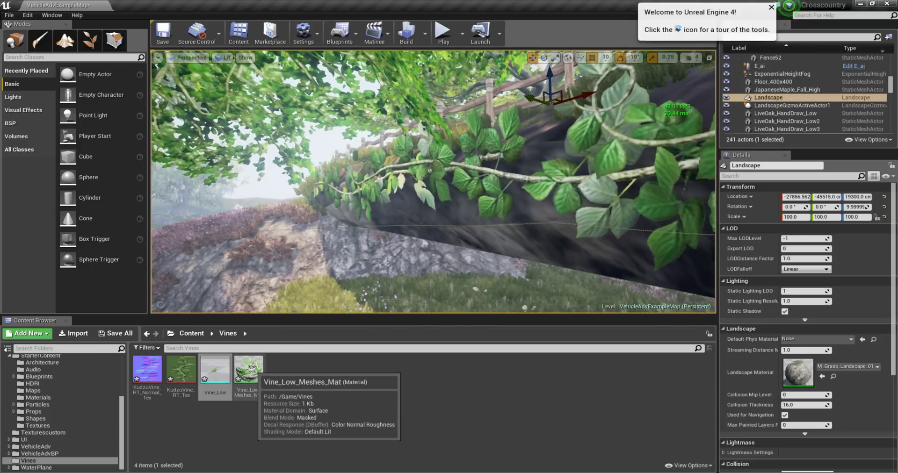
pyautogui.doubleClick(253, 369)
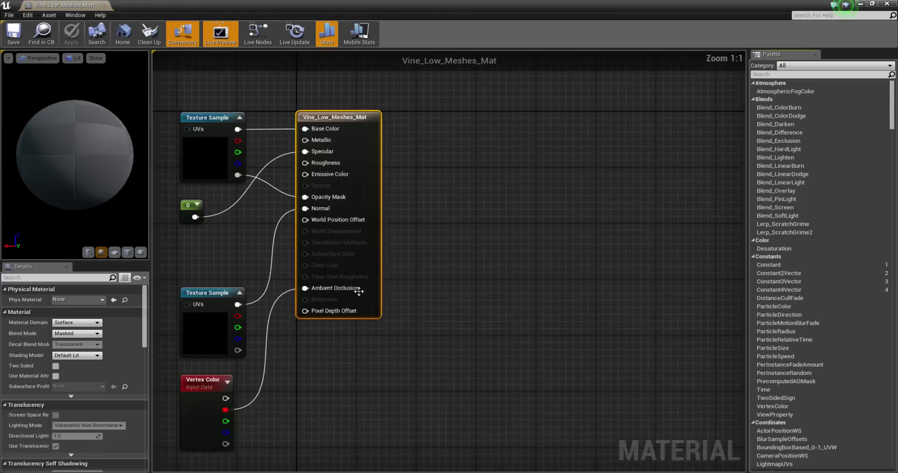
pyautogui.moveTo(250, 297); pyautogui.dragTo(350, 229, button='right')
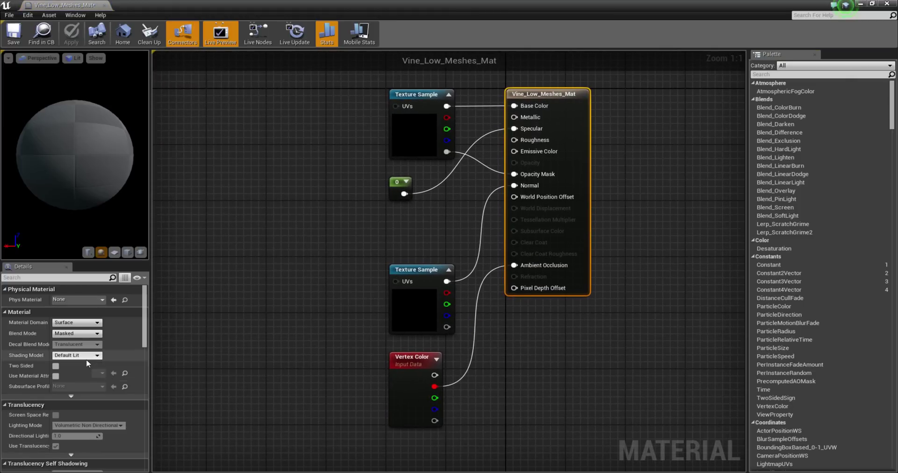
pyautogui.scroll(-2, 77, 315)
pyautogui.click(77, 314)
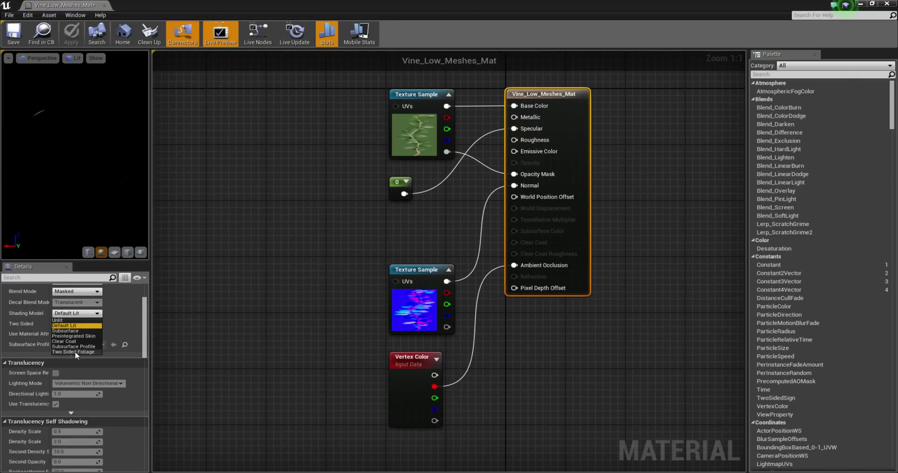
pyautogui.click(75, 351)
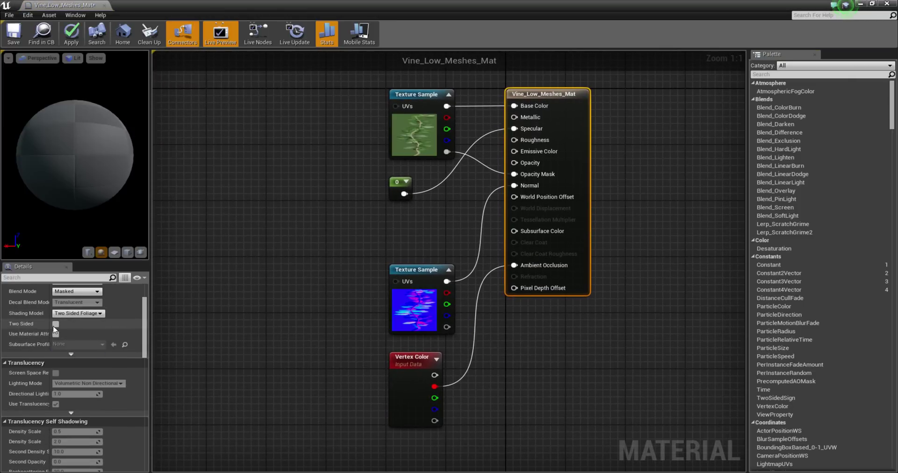
pyautogui.click(56, 324)
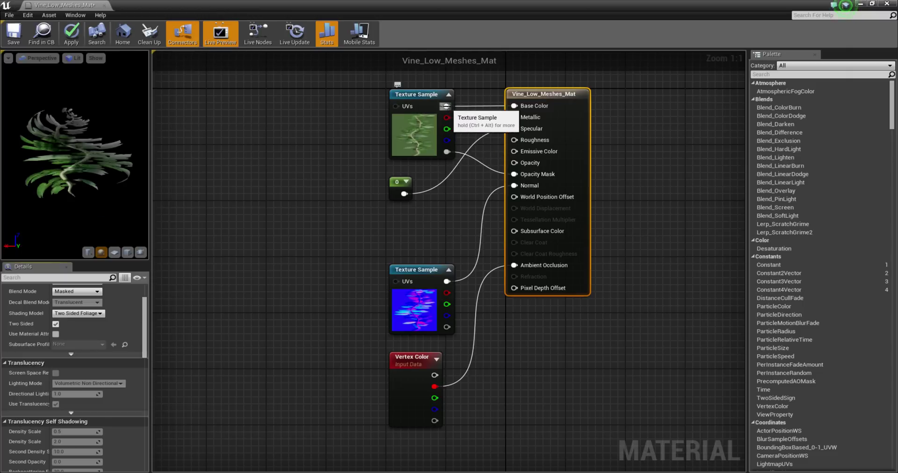
# Wire the texture sample's RGB into Subsurface Color and close the Material Editor
pyautogui.moveTo(122, 136); pyautogui.dragTo(107, 123)
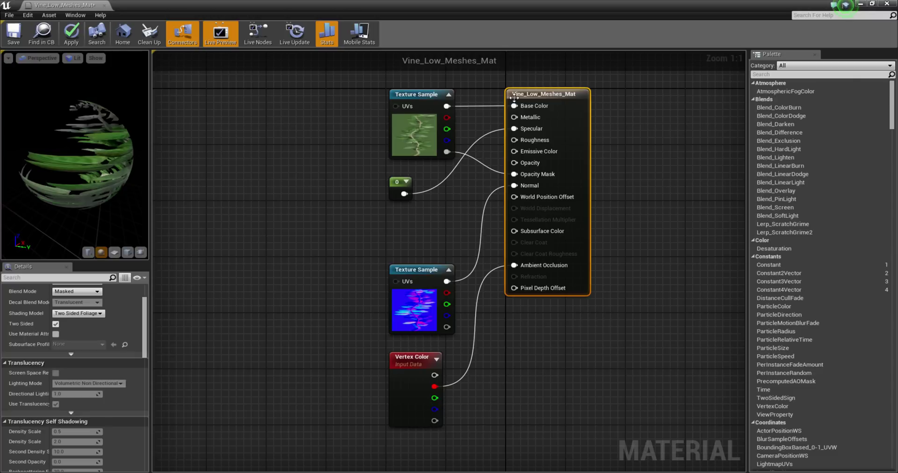
pyautogui.moveTo(447, 106); pyautogui.dragTo(514, 231)
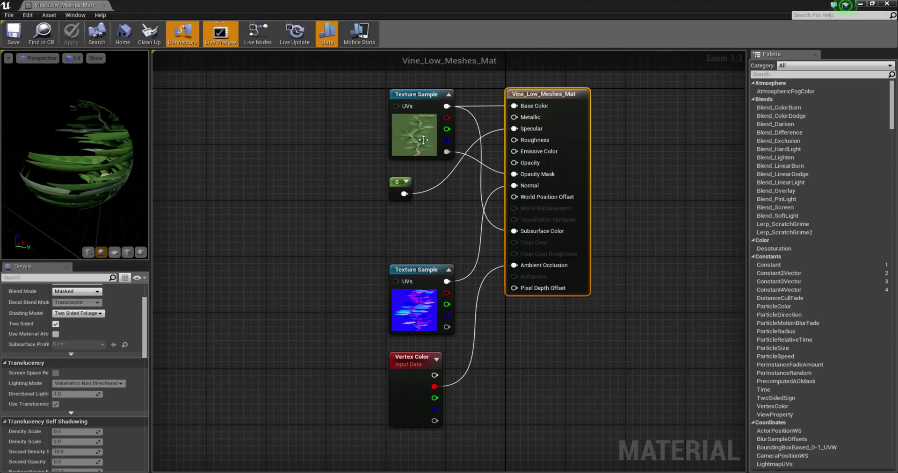
pyautogui.click(885, 4)
pyautogui.moveTo(434, 181); pyautogui.dragTo(433, 181, button='right')
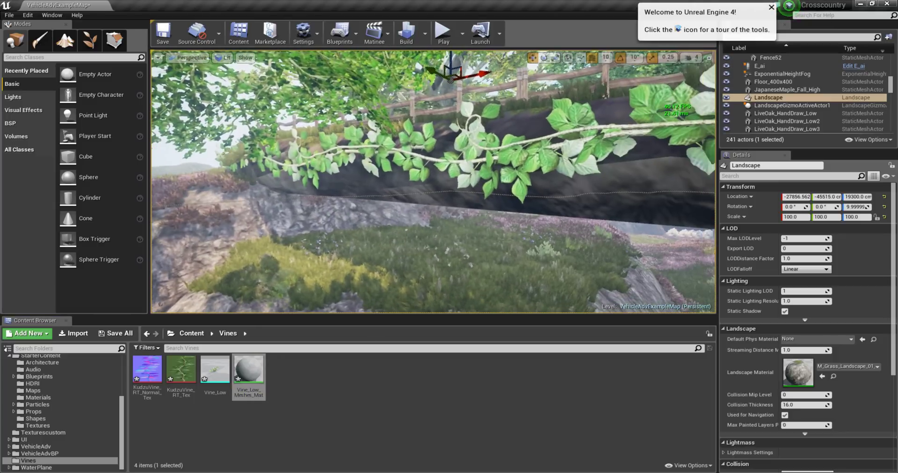
# Select Vine_Low through Vine_Low6 and Alt-drag to duplicate all six vines
pyautogui.click(438, 170)
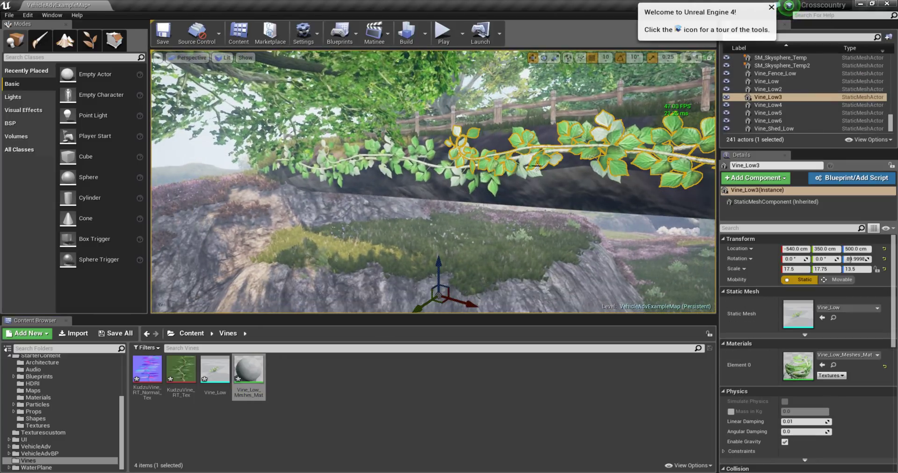
pyautogui.keyDown('shift'); pyautogui.click(768, 81); pyautogui.keyUp('shift')
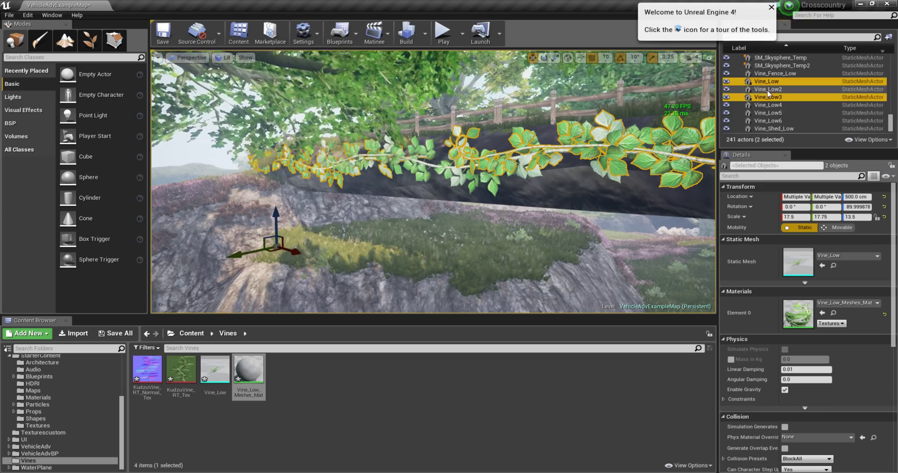
pyautogui.keyDown('ctrl'); pyautogui.click(763, 104); pyautogui.keyUp('ctrl')
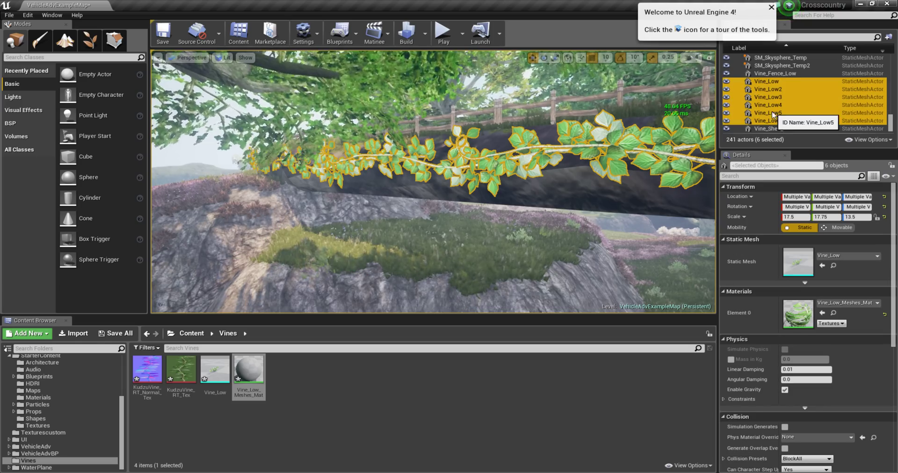
pyautogui.keyDown('shift'); pyautogui.click(767, 121); pyautogui.keyUp('shift')
pyautogui.moveTo(433, 182); pyautogui.dragTo(430, 197, button='right')
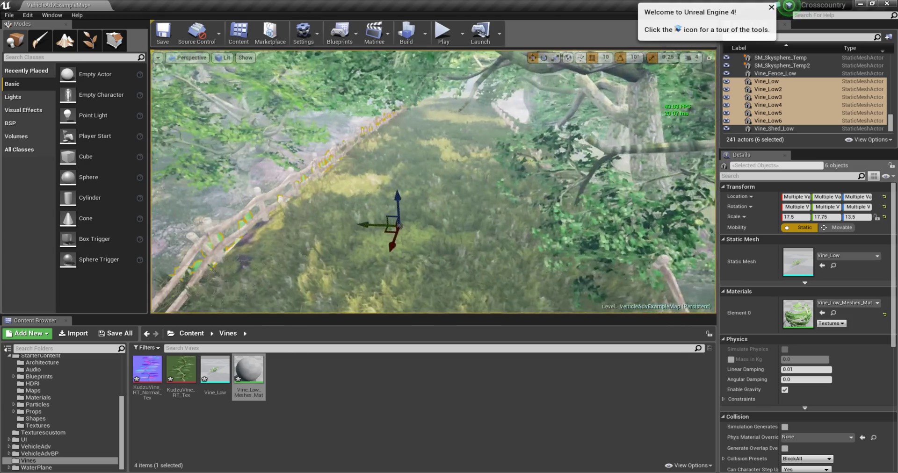
pyautogui.keyDown('alt'); pyautogui.moveTo(370, 222); pyautogui.dragTo(401, 226); pyautogui.keyUp('alt')
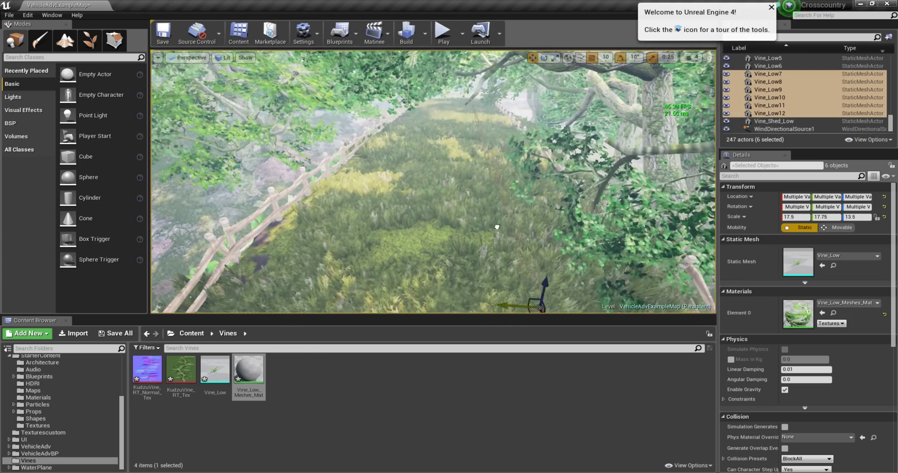
# Fly around the tree trunk to review the copied vines, then deselect them
pyautogui.moveTo(594, 242); pyautogui.dragTo(604, 227, button='right')
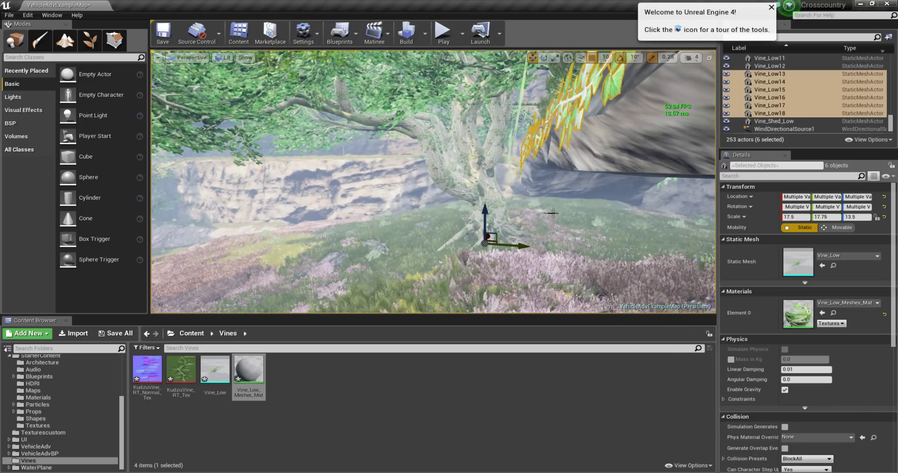
pyautogui.moveTo(551, 213); pyautogui.dragTo(552, 213, button='right')
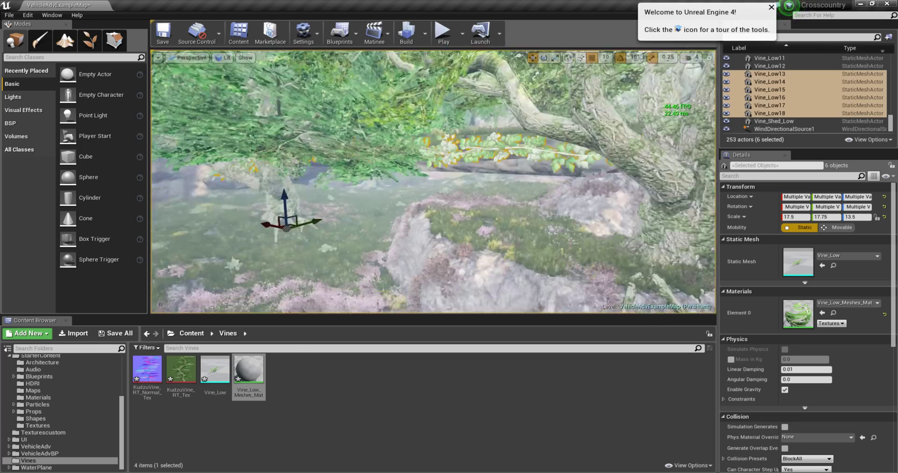
pyautogui.moveTo(552, 214); pyautogui.dragTo(551, 213, button='right')
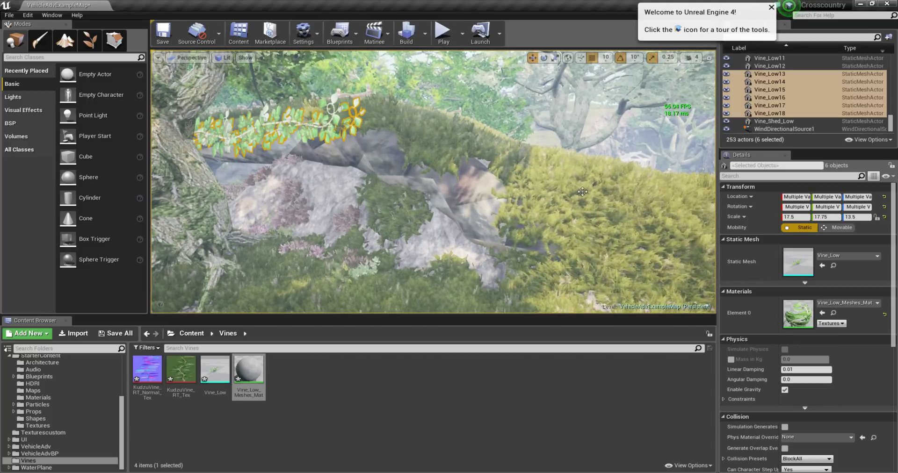
pyautogui.moveTo(583, 192); pyautogui.dragTo(582, 192, button='right')
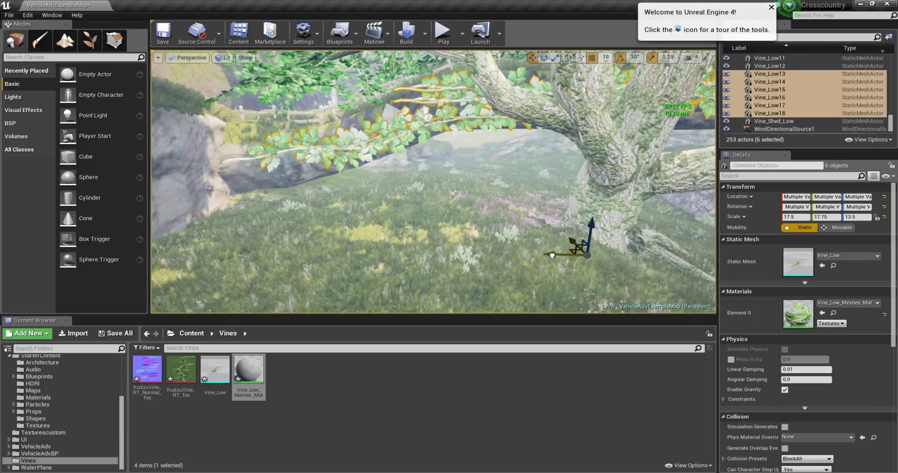
pyautogui.moveTo(549, 247); pyautogui.dragTo(549, 247, button='right')
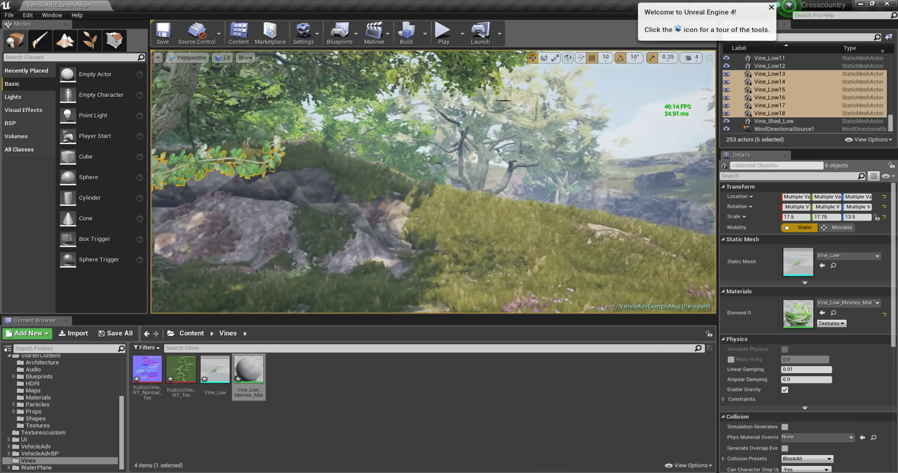
pyautogui.moveTo(601, 111); pyautogui.dragTo(601, 111, button='right')
pyautogui.click(601, 111)
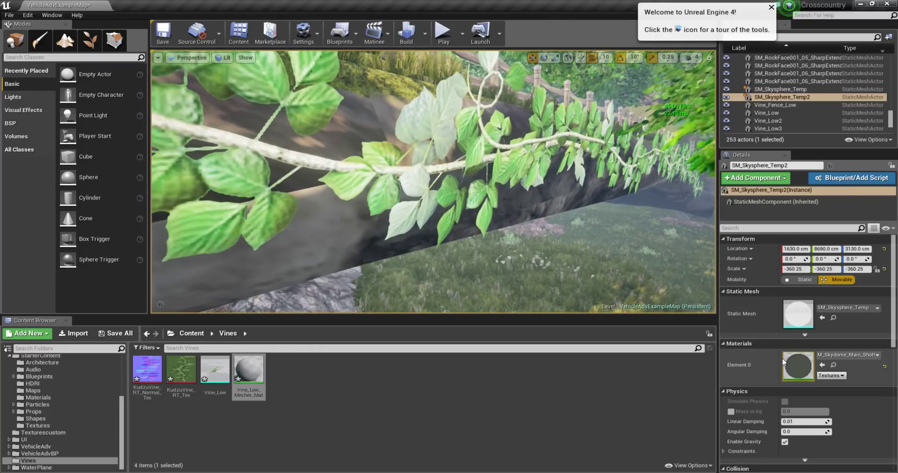
# Set KudzuVine_RT_Tex Saturation to 0.5 and Vibrance to 0.5
pyautogui.doubleClick(181, 372)
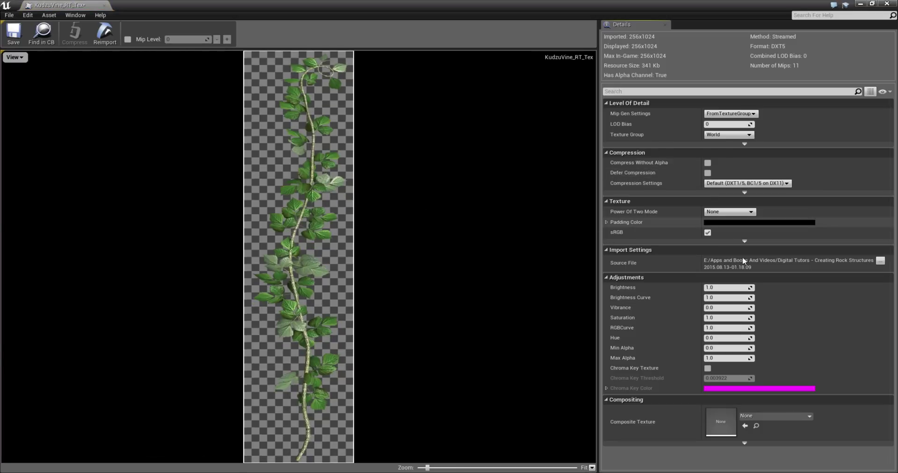
pyautogui.click(724, 317)
pyautogui.write('0.5')
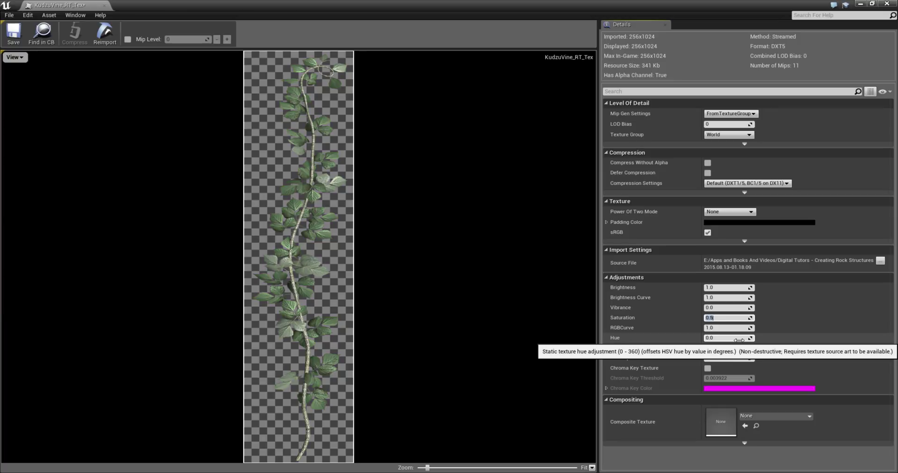
pyautogui.click(730, 309)
pyautogui.write('0.5')
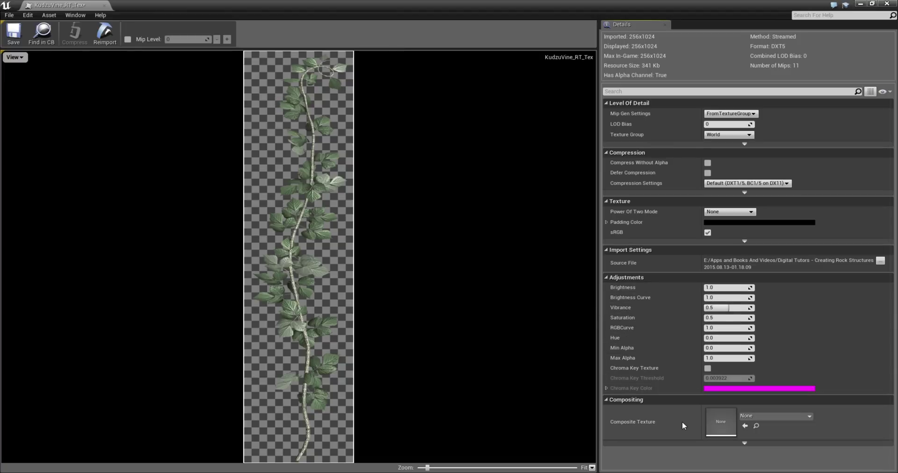
pyautogui.click(754, 417)
pyautogui.click(754, 417)
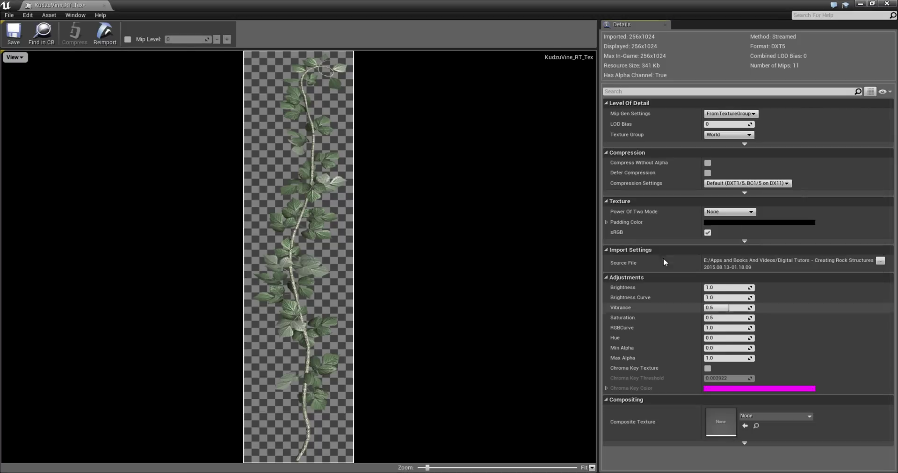
# Save the vine texture, close the texture editor and move the view toward the tree trunk
pyautogui.click(14, 37)
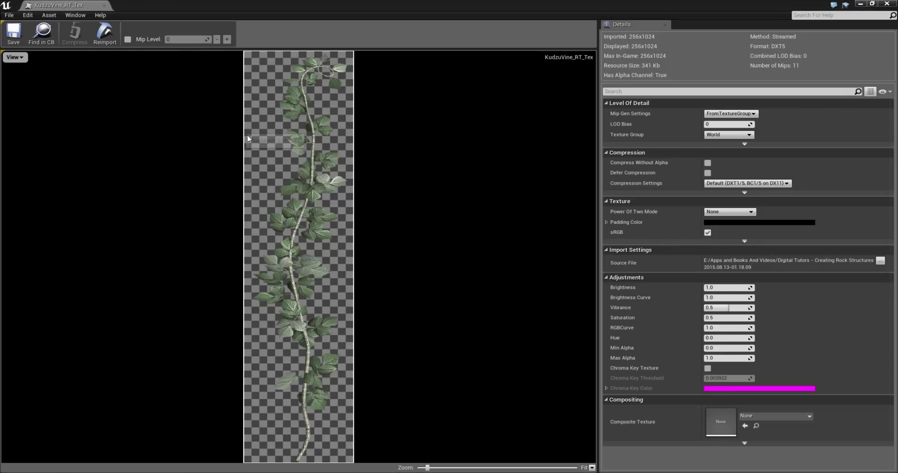
pyautogui.click(886, 4)
pyautogui.press('Down')
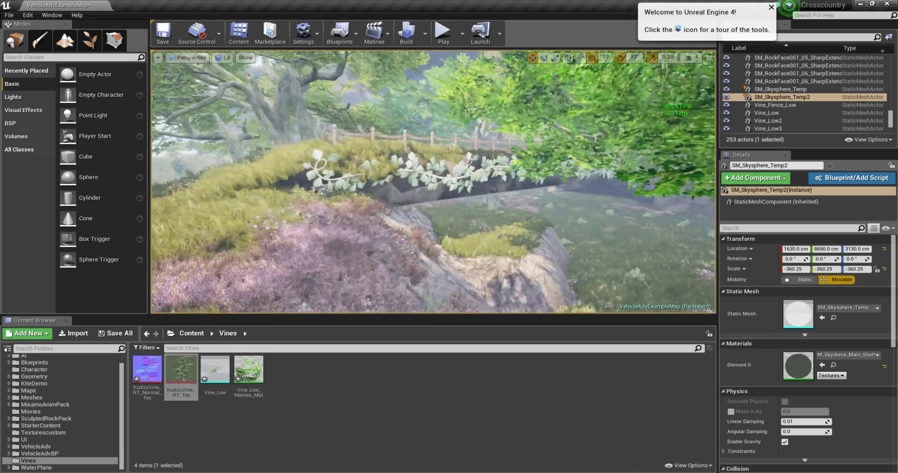
pyautogui.press('Up')
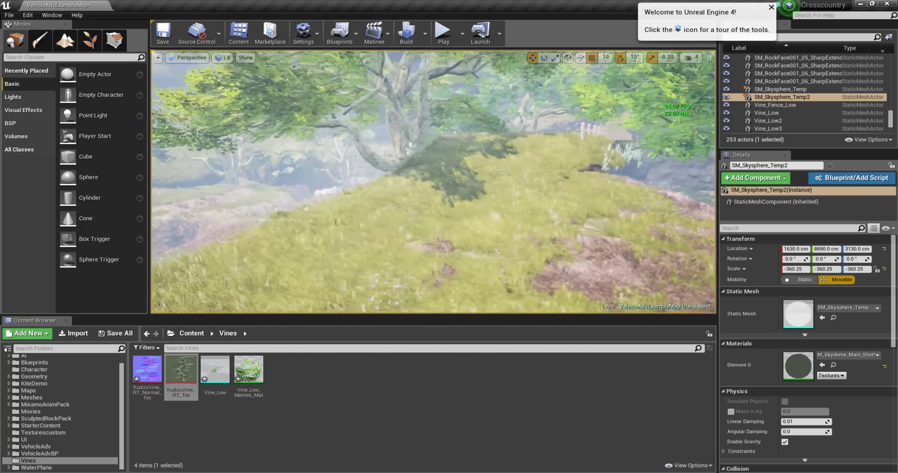